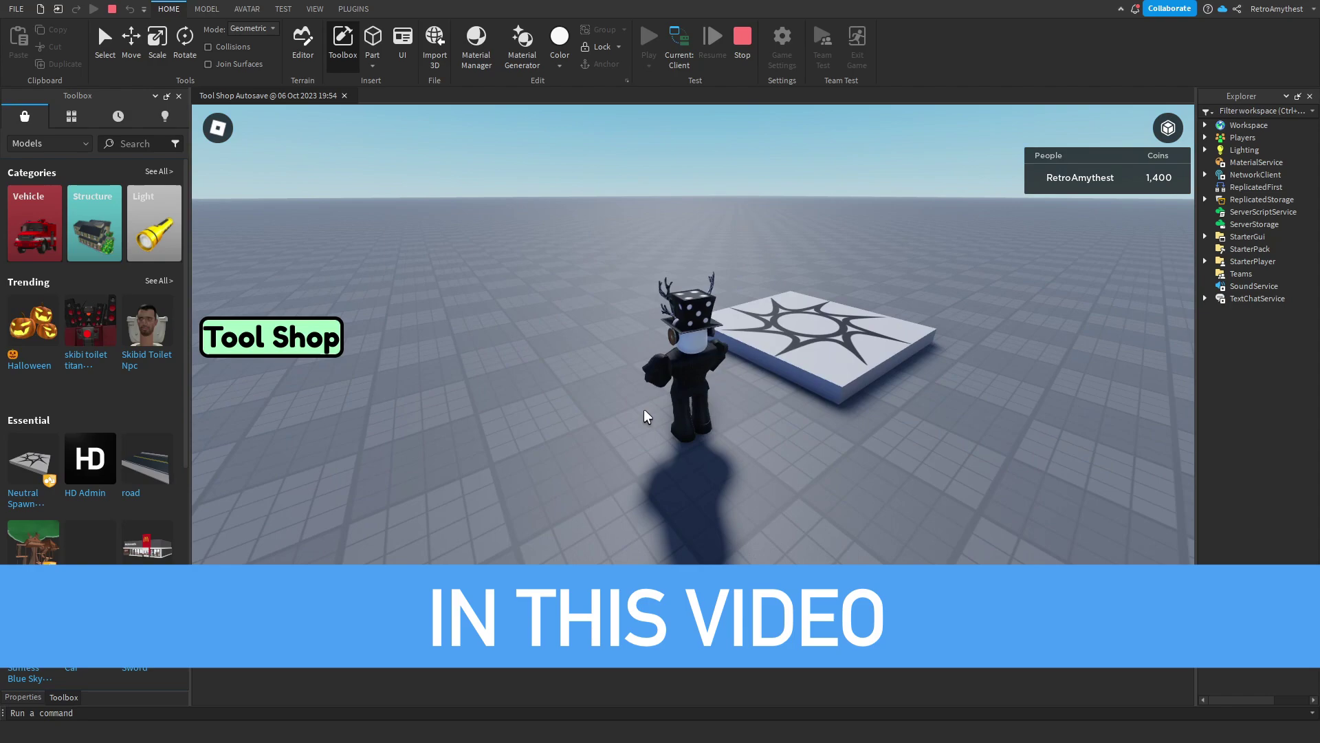
During the test, buy the Sword for 250 Coins, equip it and swing it
left_click(272, 337)
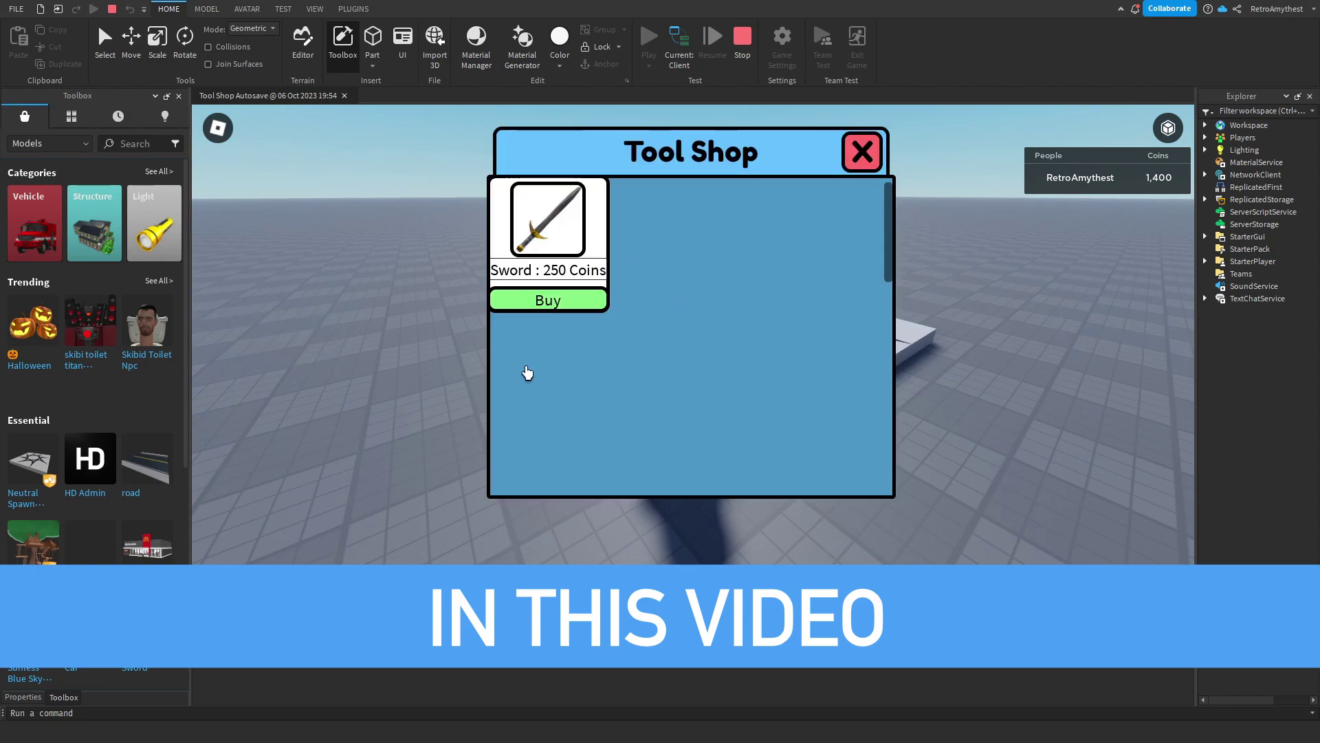
left_click(593, 308)
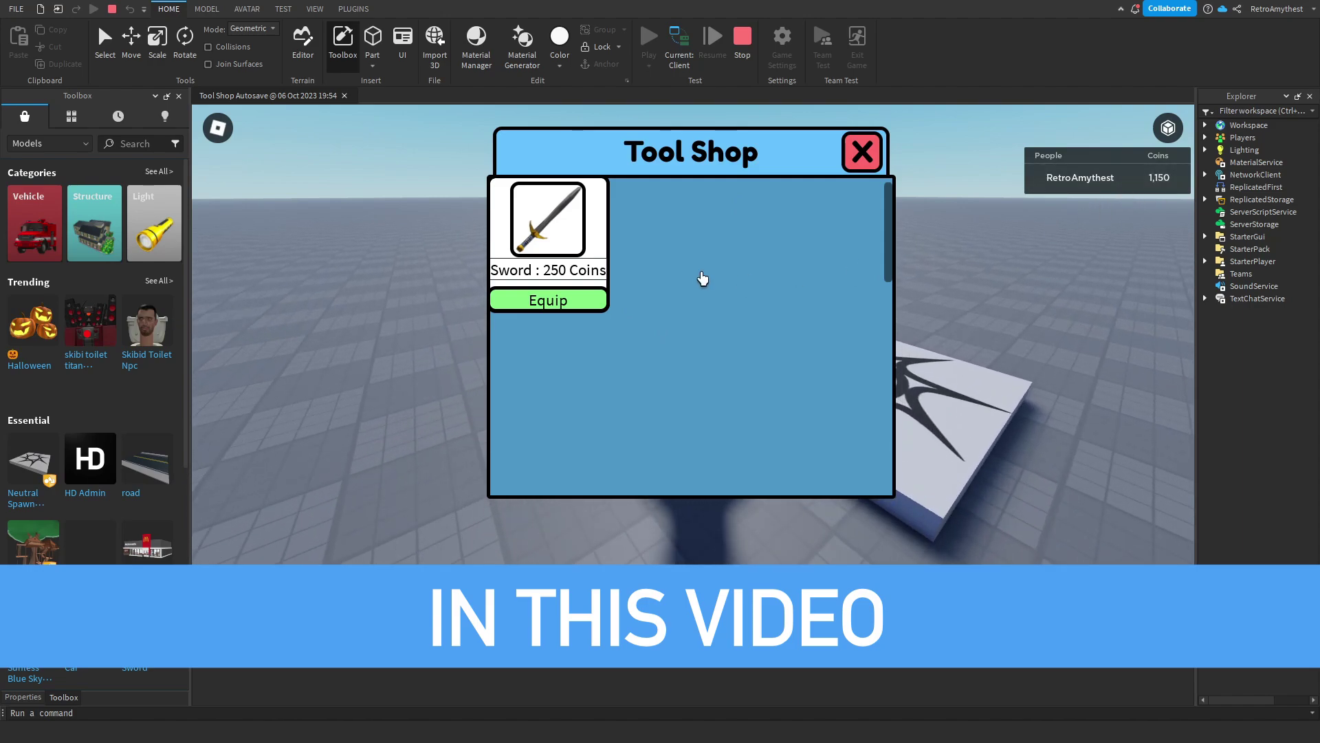
left_click(558, 309)
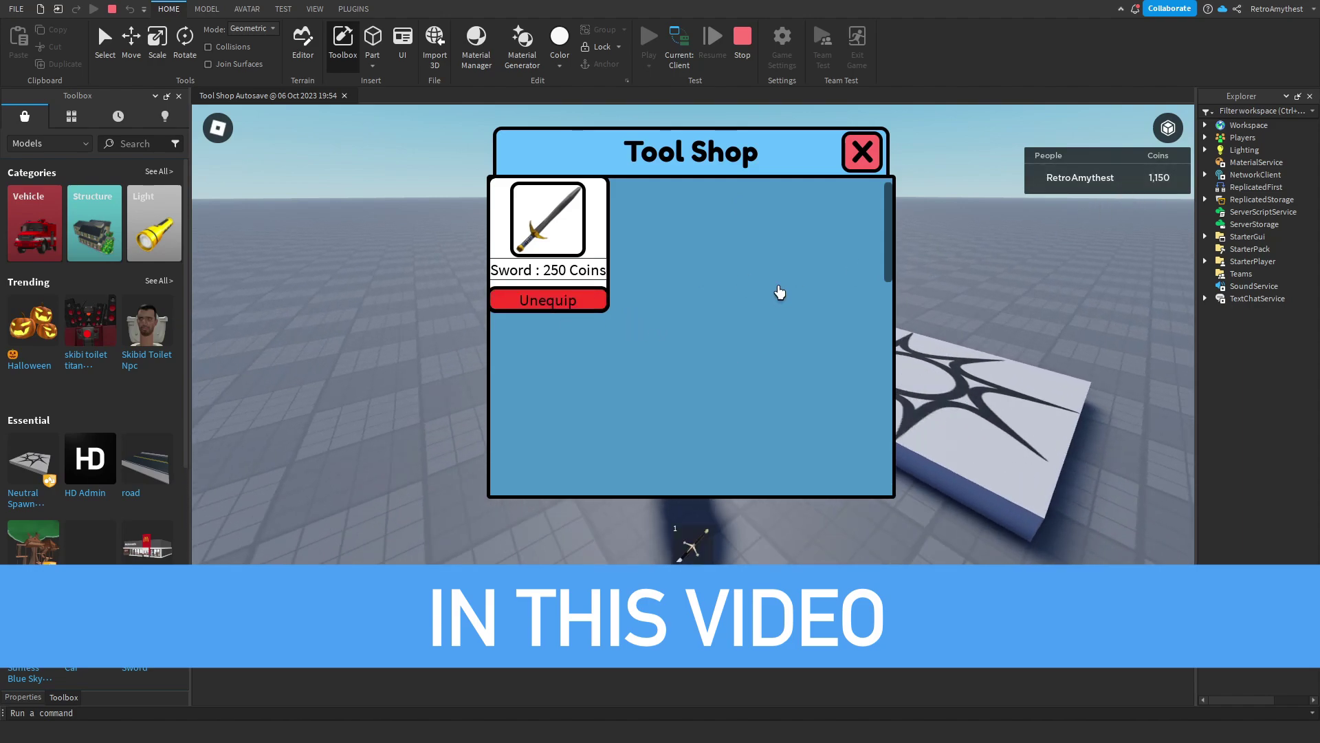
left_click(859, 153)
left_click(760, 377)
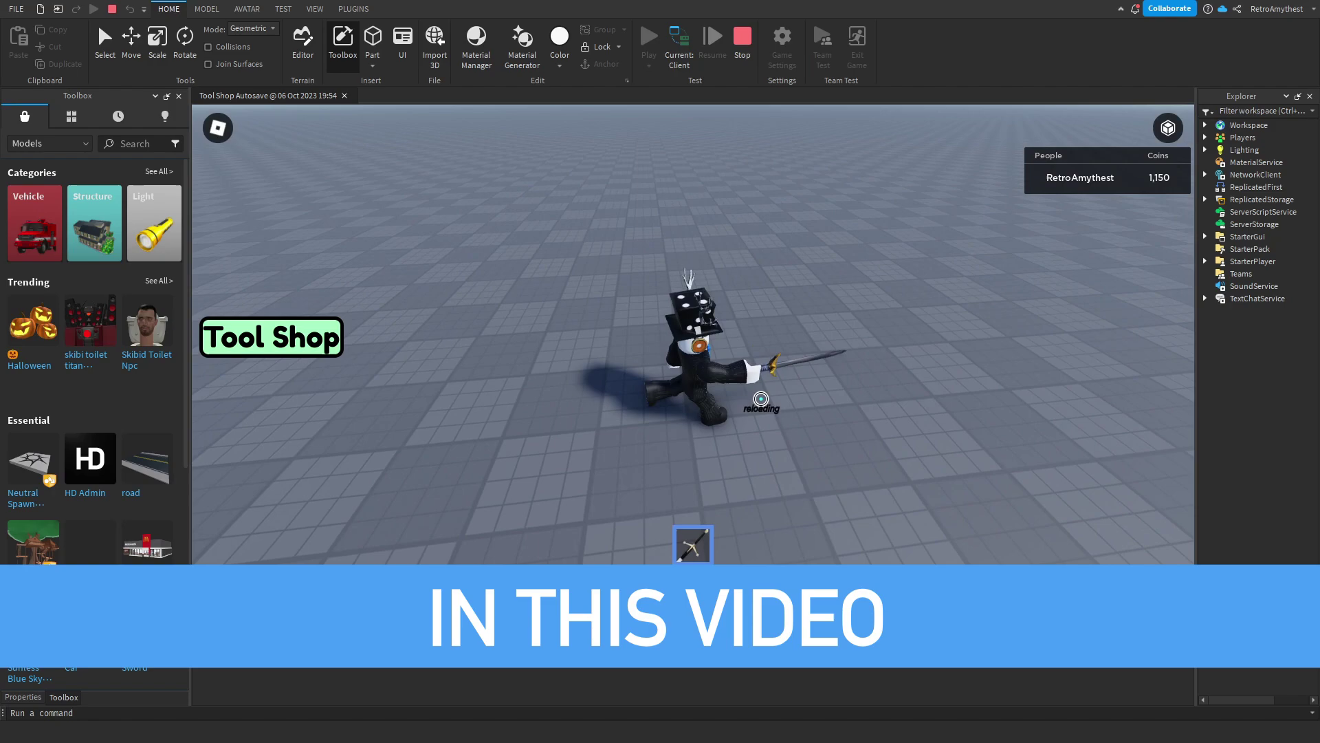
key("1")
Unequip the Sword from the Tool Shop and stop the test session
left_click(328, 356)
left_click(505, 295)
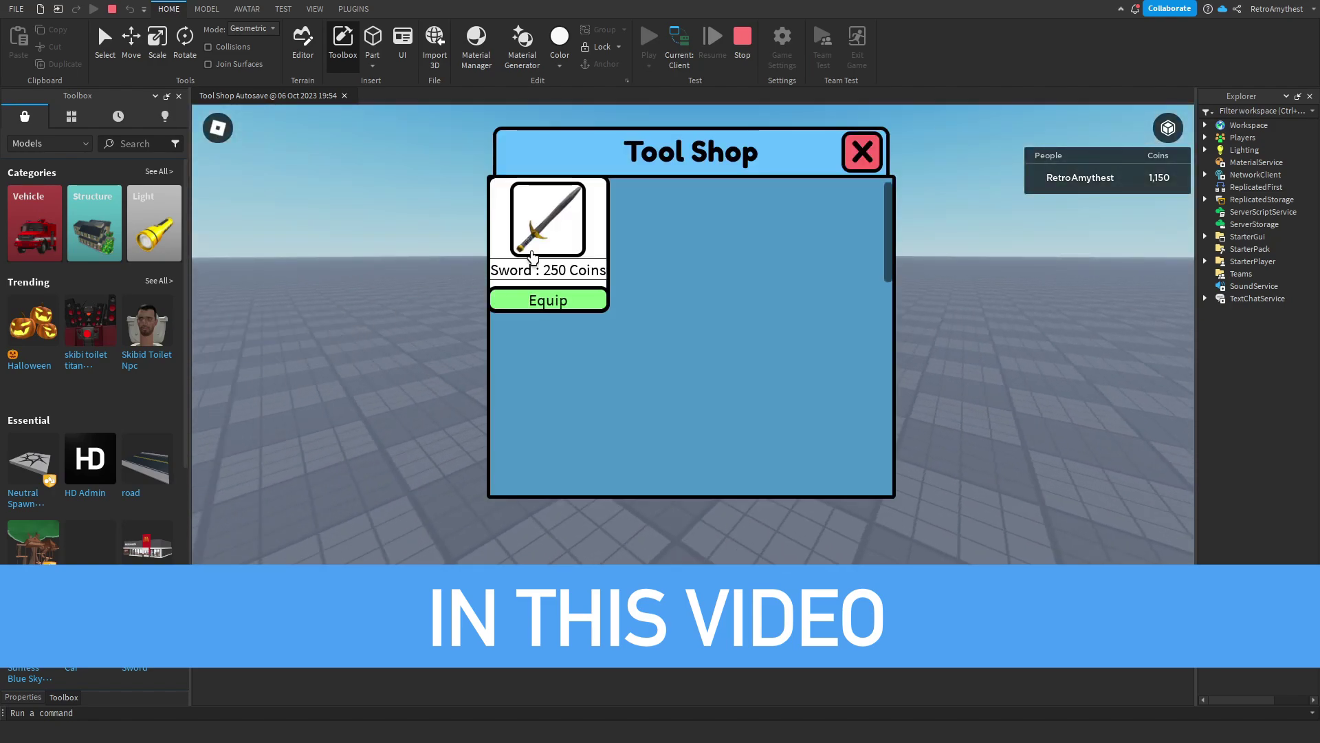
left_click(859, 152)
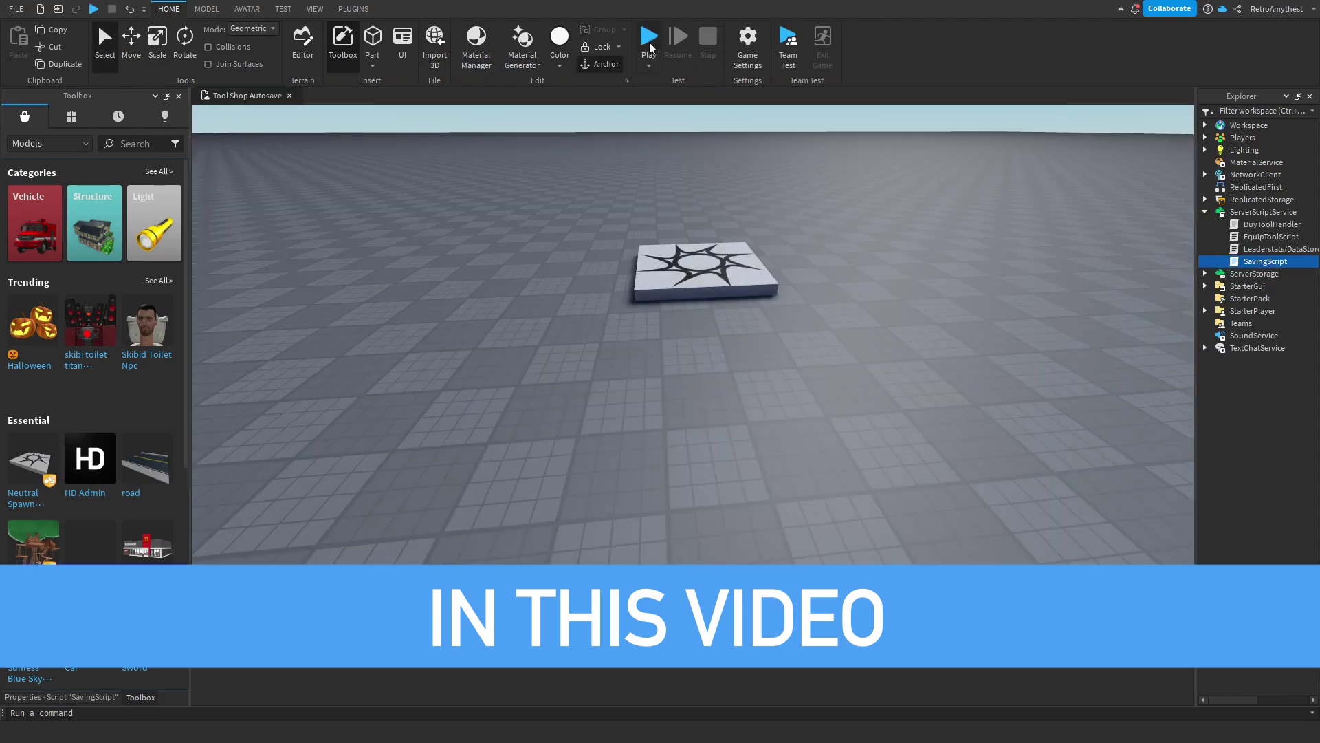
left_click(649, 42)
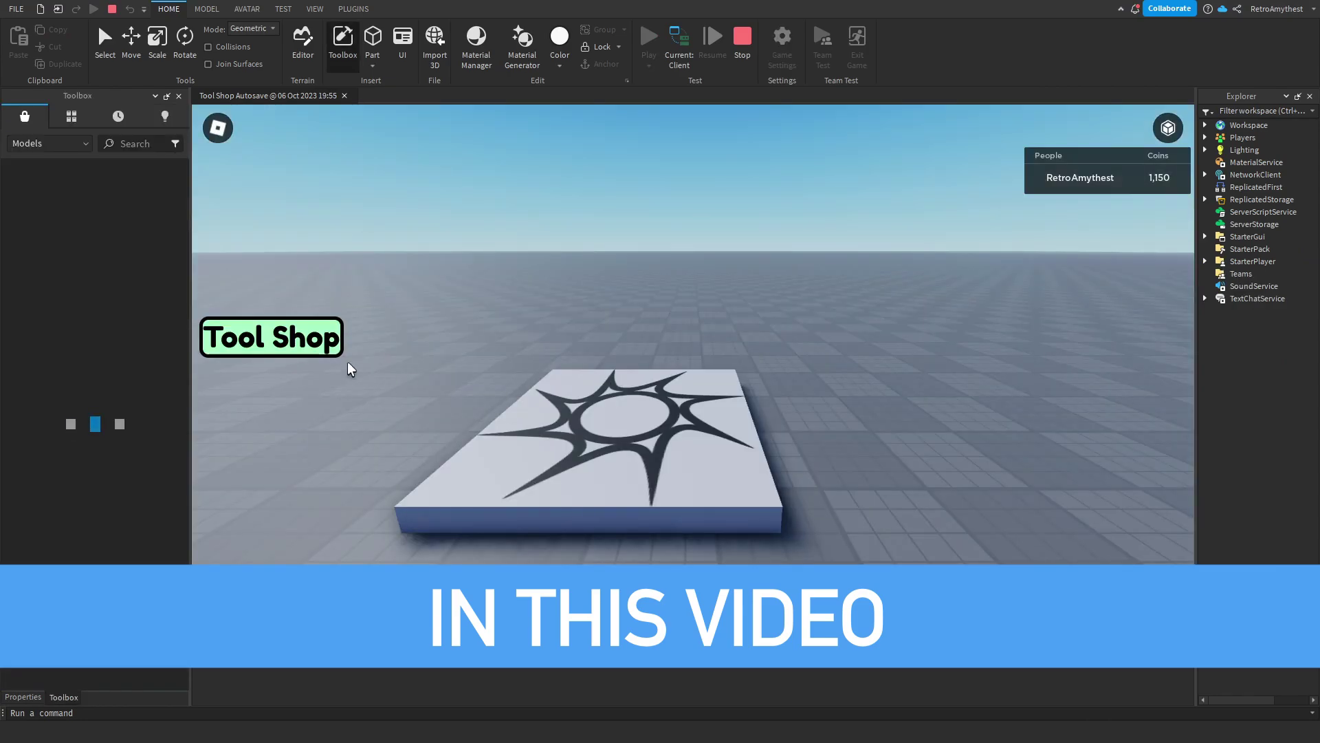
After restarting, confirm the Sword is still owned by equipping and unequipping it
left_click(330, 337)
left_click(550, 300)
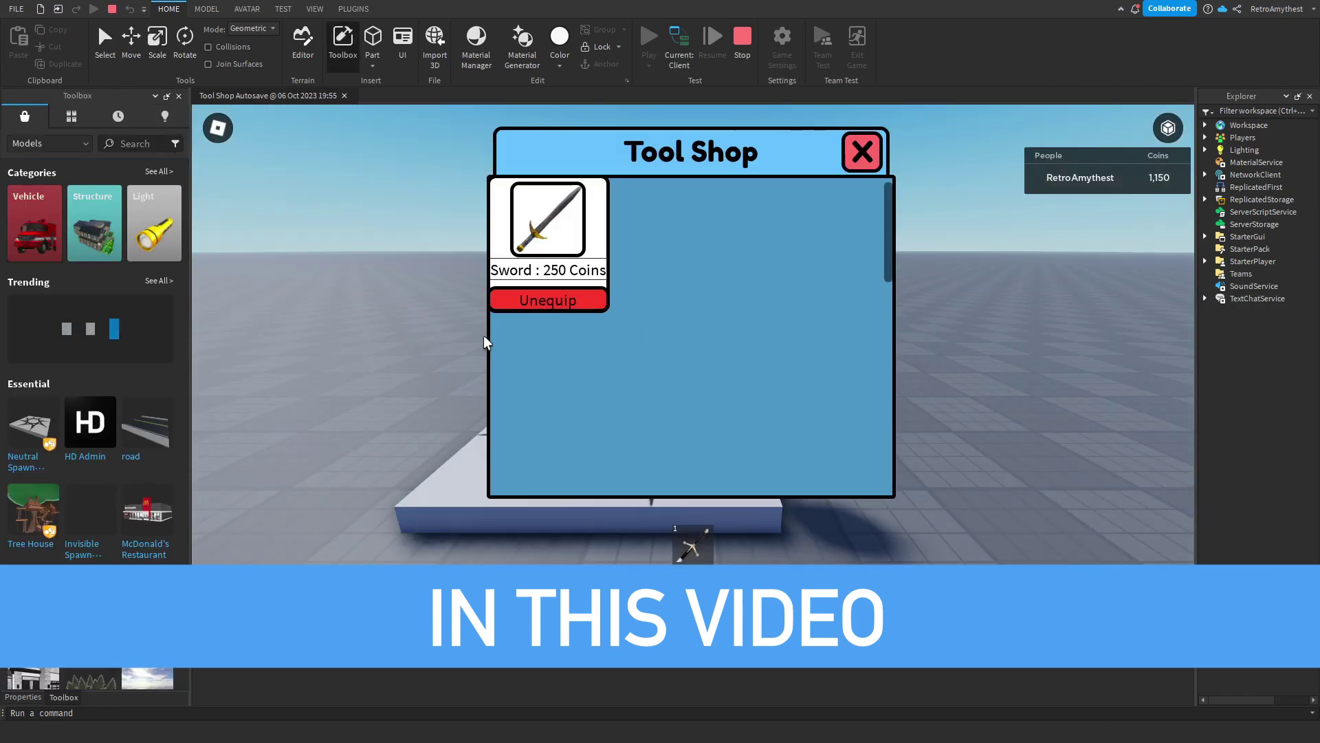
left_click(550, 301)
left_click(551, 302)
left_click(867, 155)
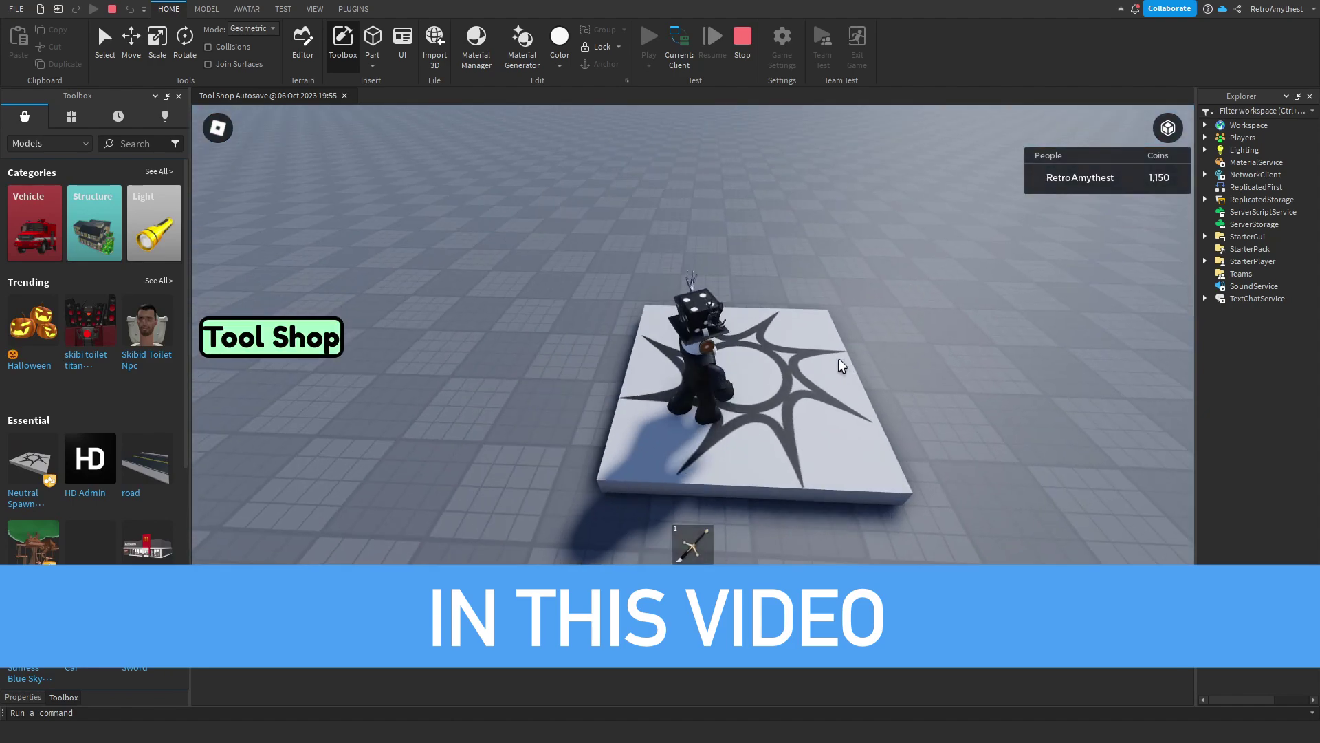
Ungroup the remote events into ReplicatedStorage and the four scripts into ServerScriptService
key("s")
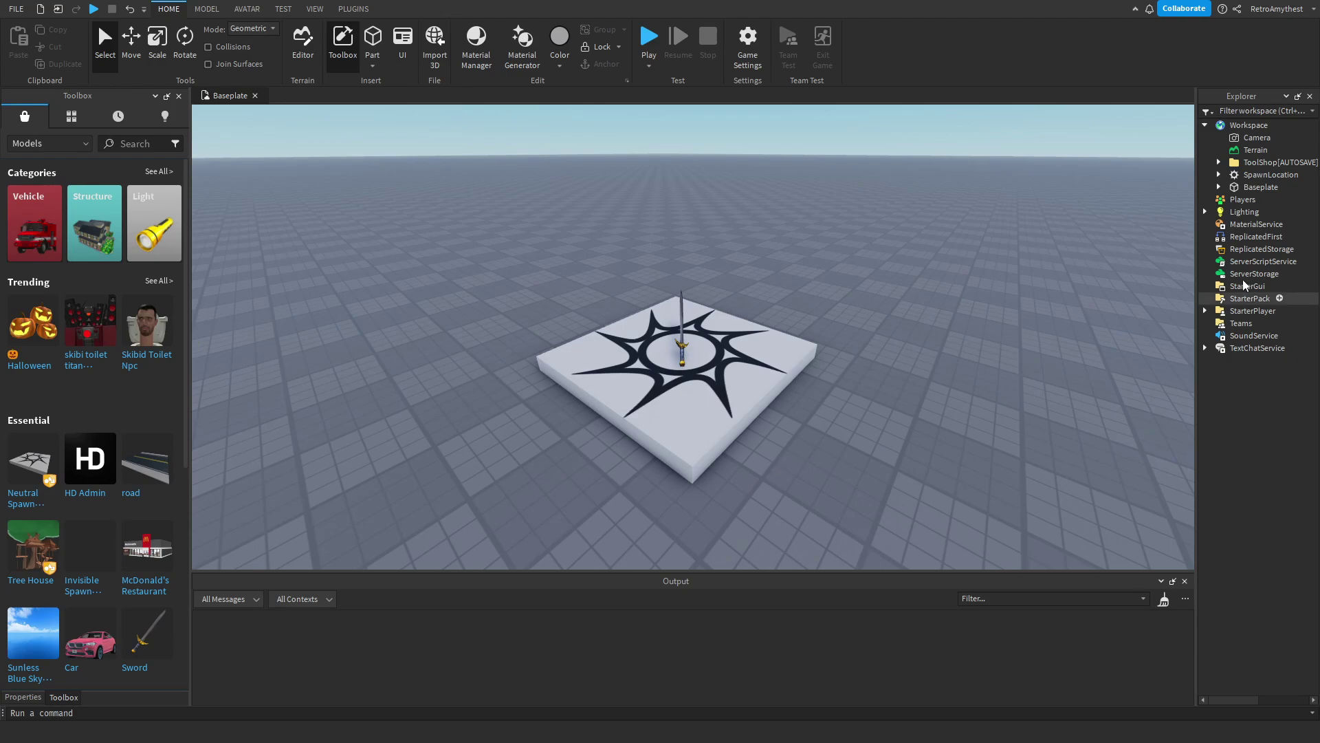
left_click(1218, 162)
left_click_drag(1238, 175, 1264, 298)
right_click(1262, 300)
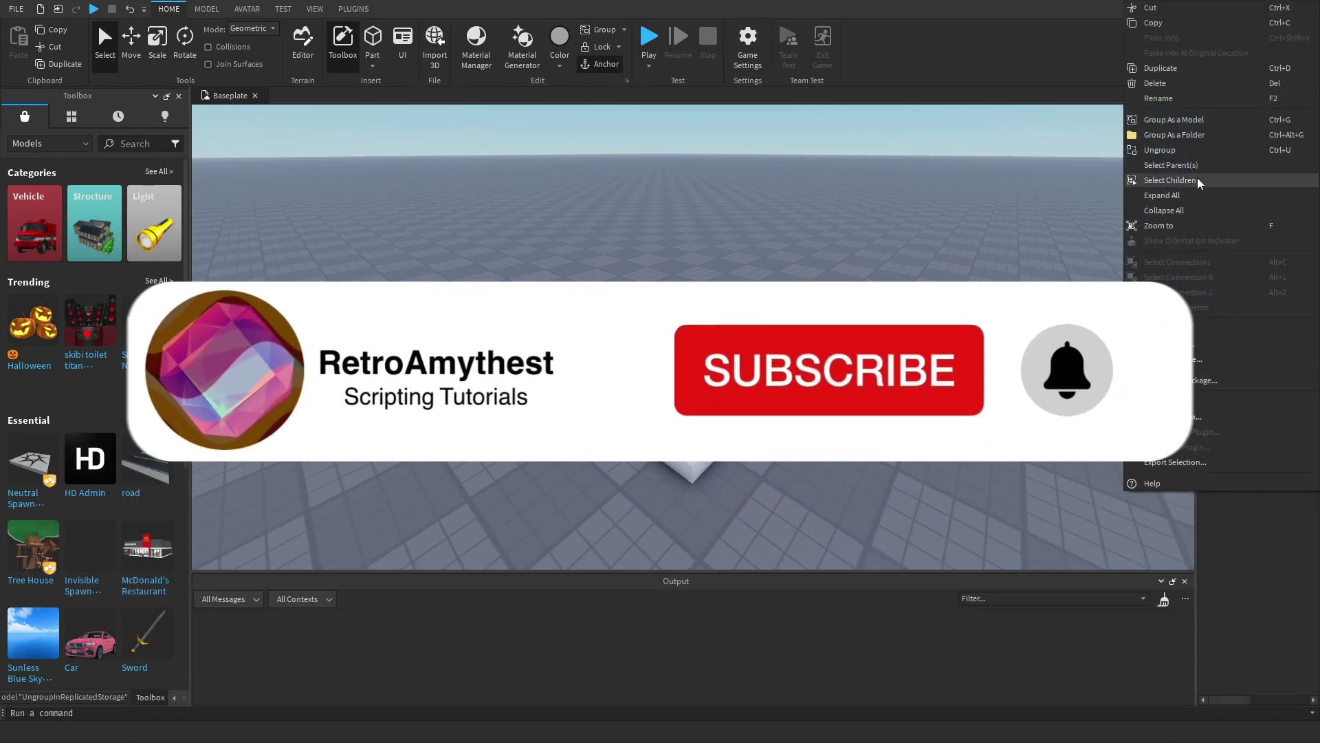
left_click(1180, 150)
left_click_drag(1281, 175, 1264, 335)
right_click(1265, 336)
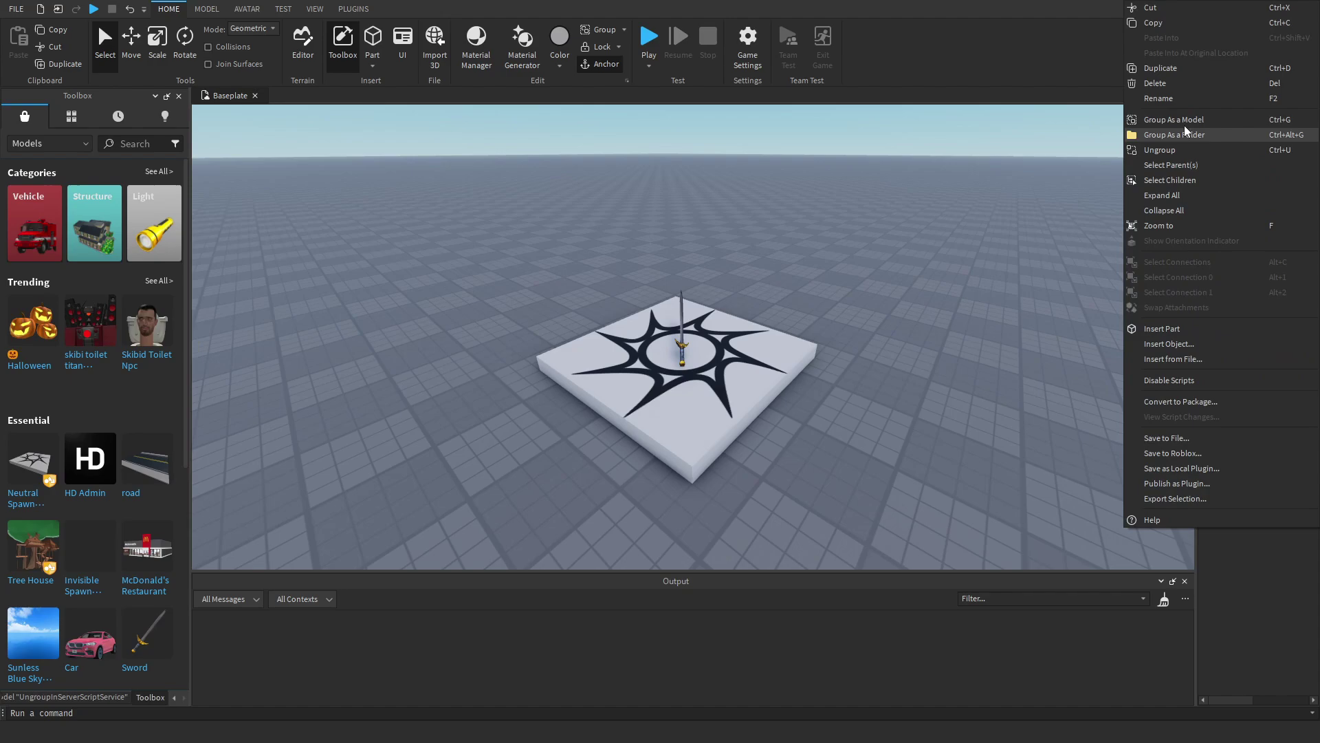
left_click(1184, 125)
Ungroup the Tools folder into ServerStorage and ShopGui into StarterGui
left_click_drag(1268, 177, 1277, 383)
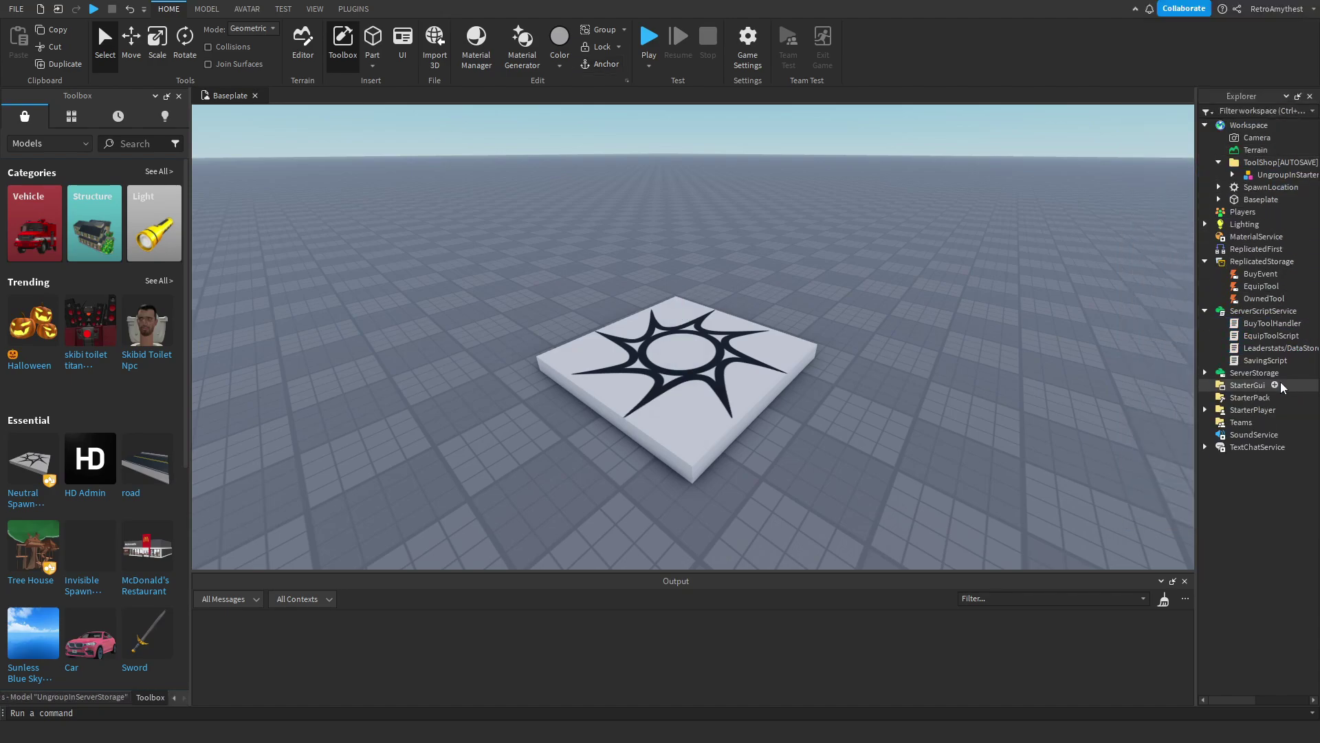
right_click(1276, 385)
left_click(1190, 154)
left_click_drag(1280, 174, 1270, 398)
right_click(1269, 398)
left_click(1174, 150)
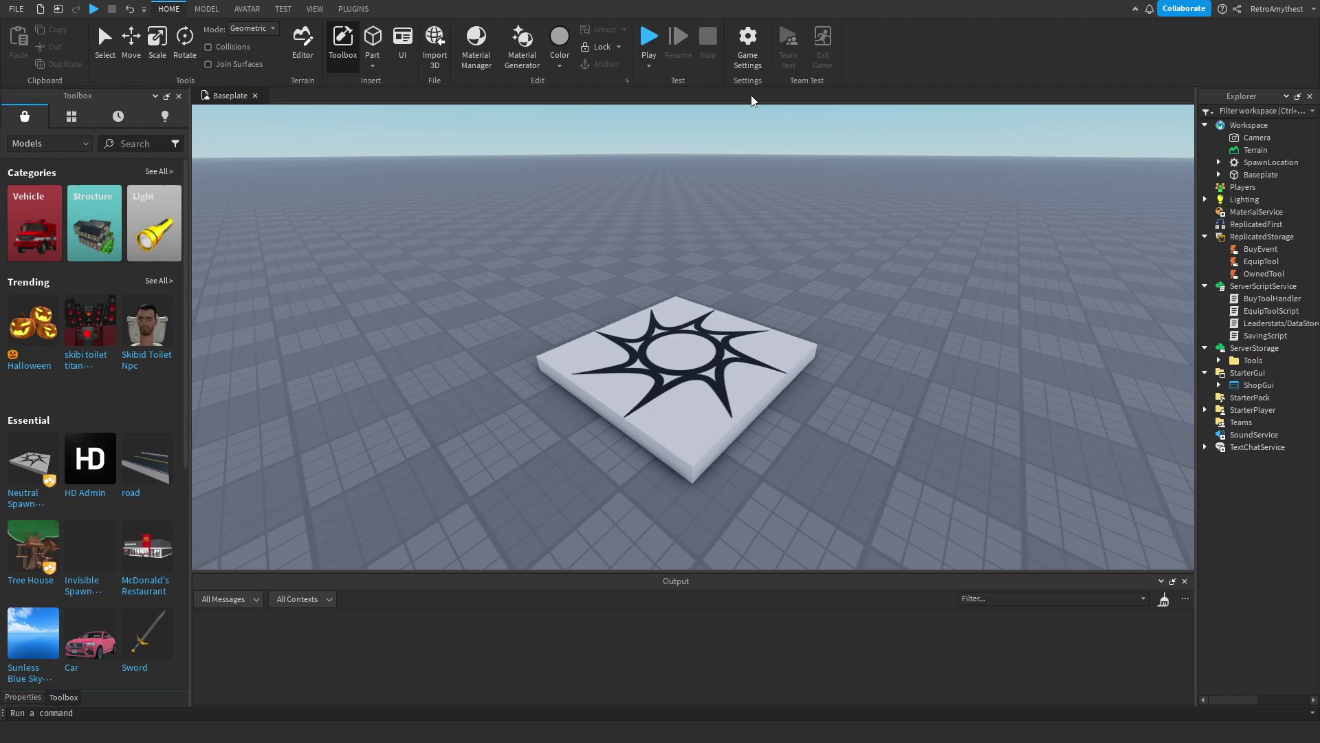
Save to Roblox from Game Settings, replacing 'Untitled Game' with 'Tool Shop AUTOSAVE'
left_click(747, 58)
left_click(680, 250)
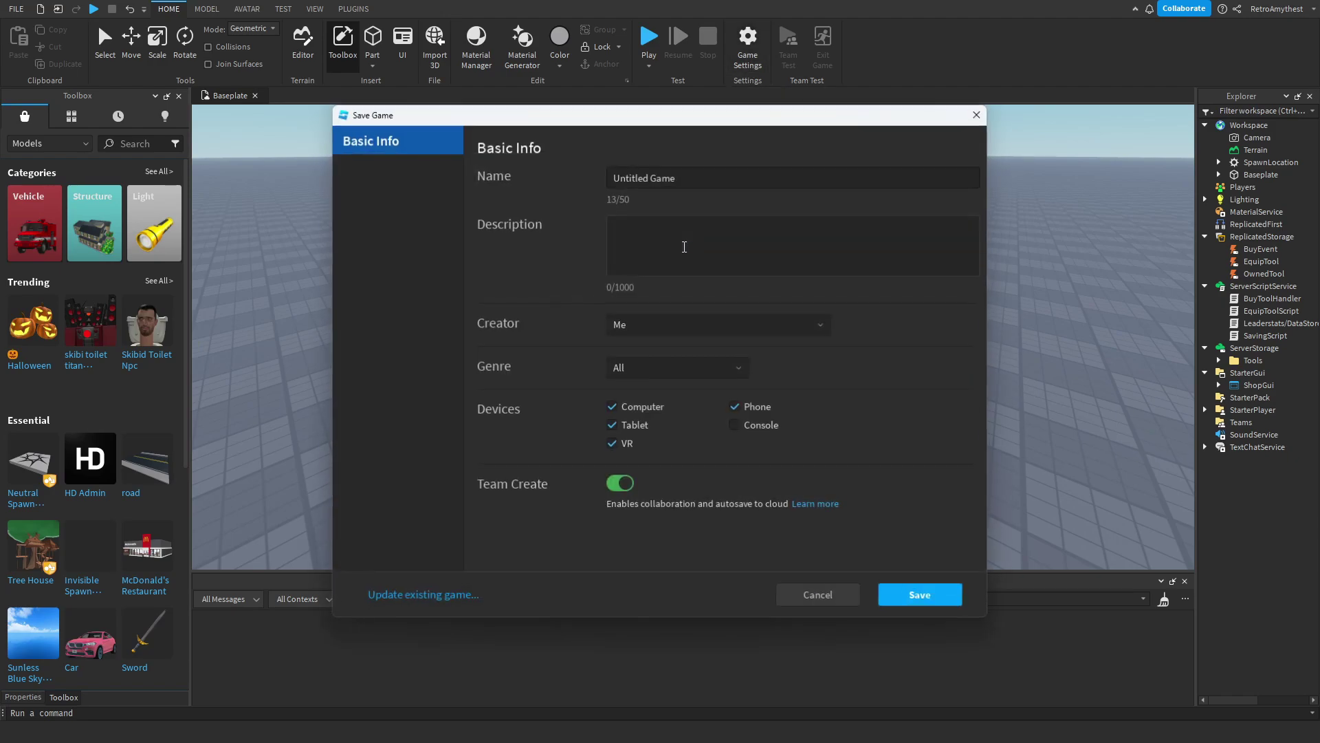
left_click_drag(666, 177, 570, 177)
key("BackSpace")
type("Tool Shop AUTOSAVE")
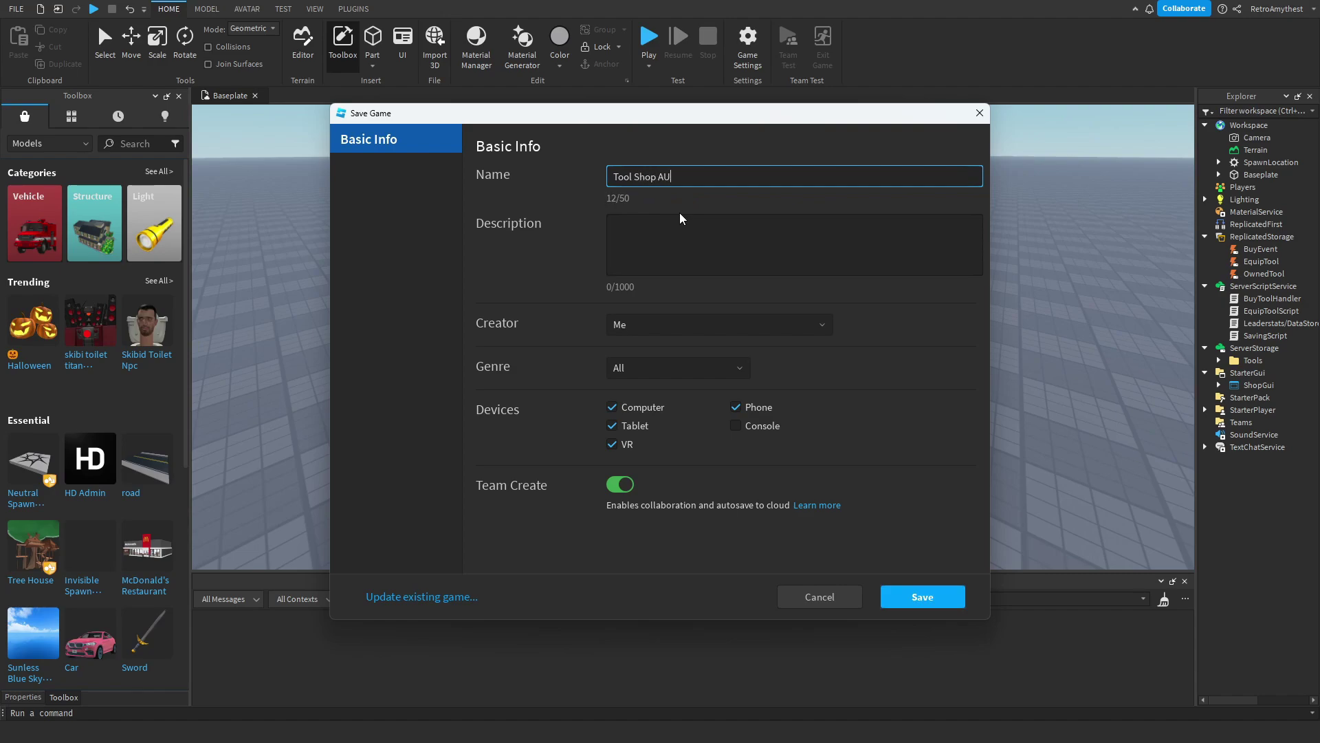
left_click(921, 597)
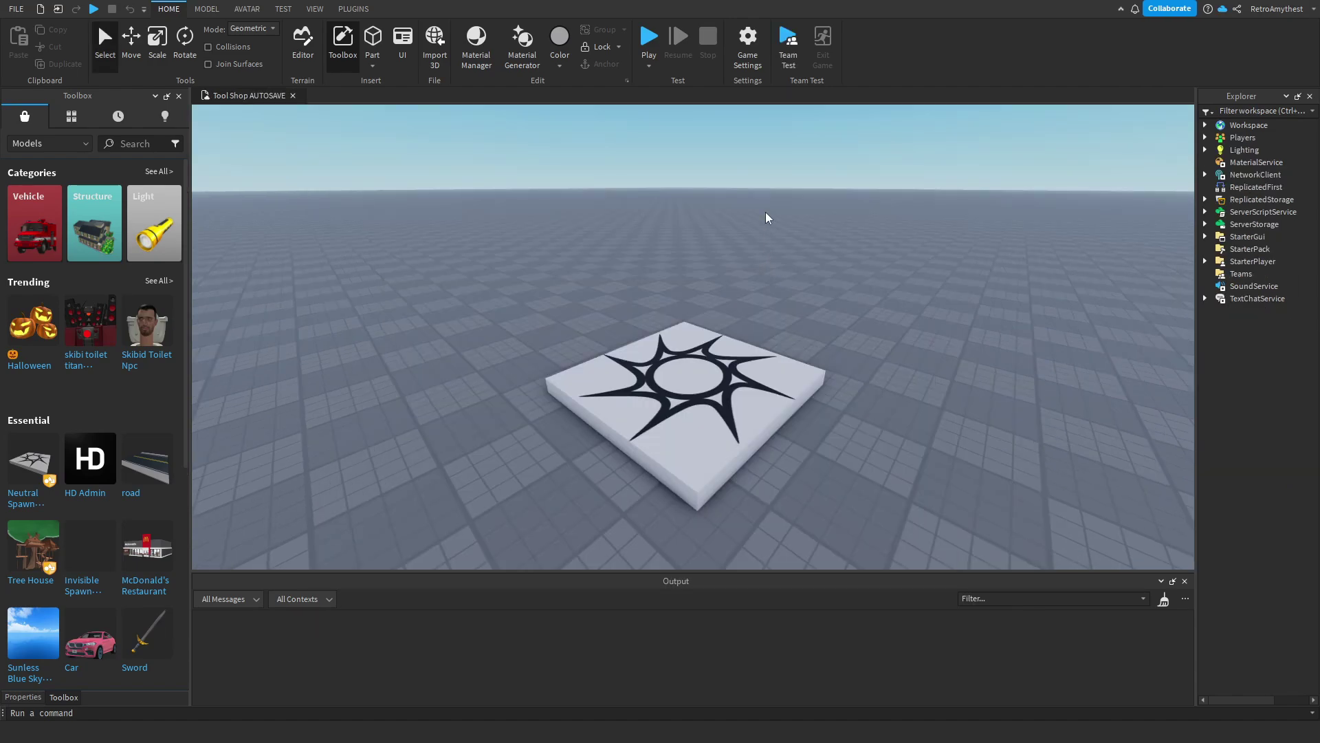
Switch on Enable Studio Access to API Services under Security and save the settings
left_click(752, 64)
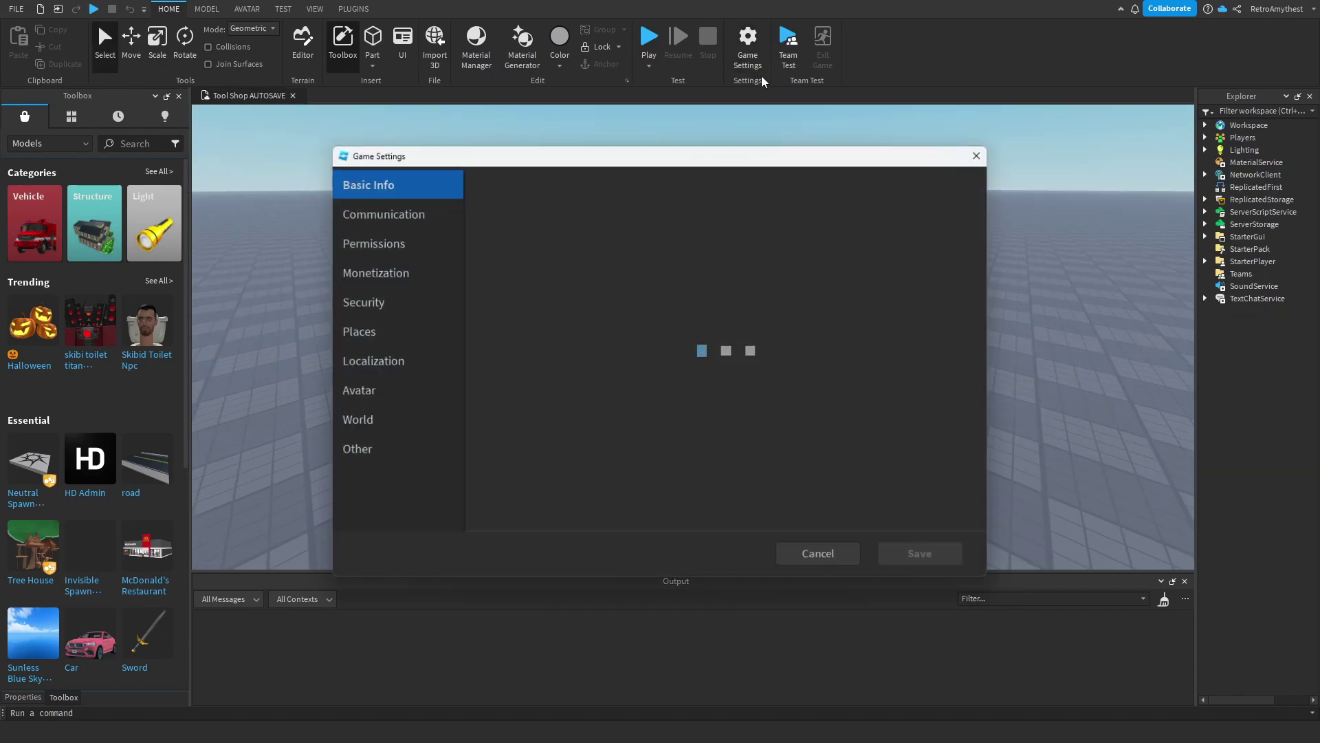
left_click(409, 302)
left_click(621, 277)
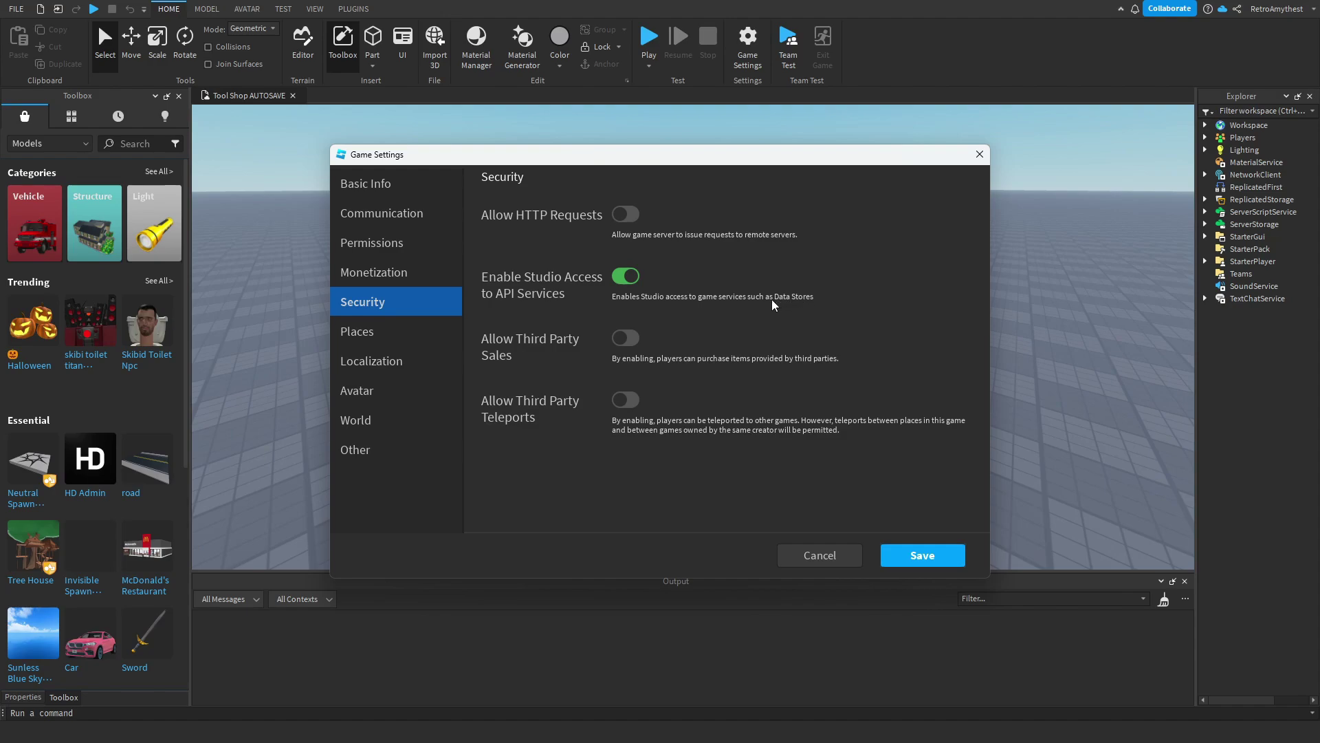
left_click(923, 551)
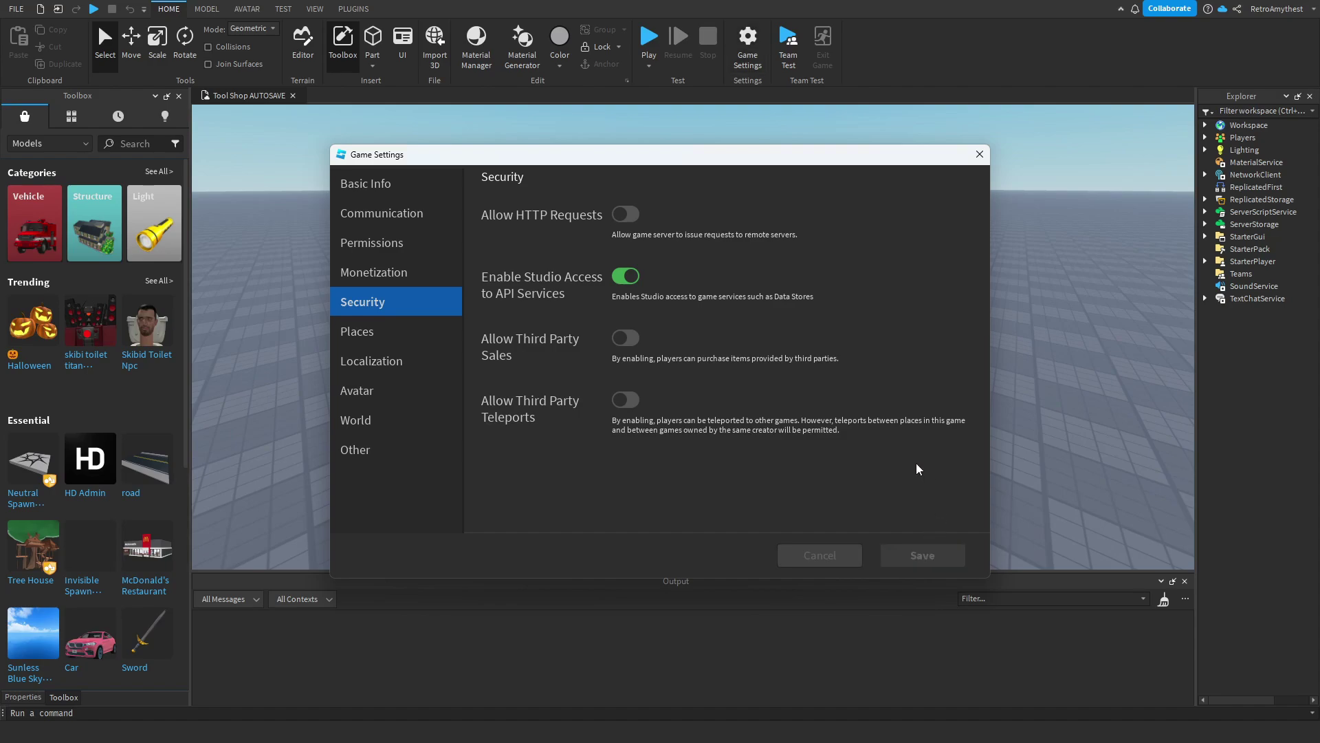
scroll(861, 423, "up", 3)
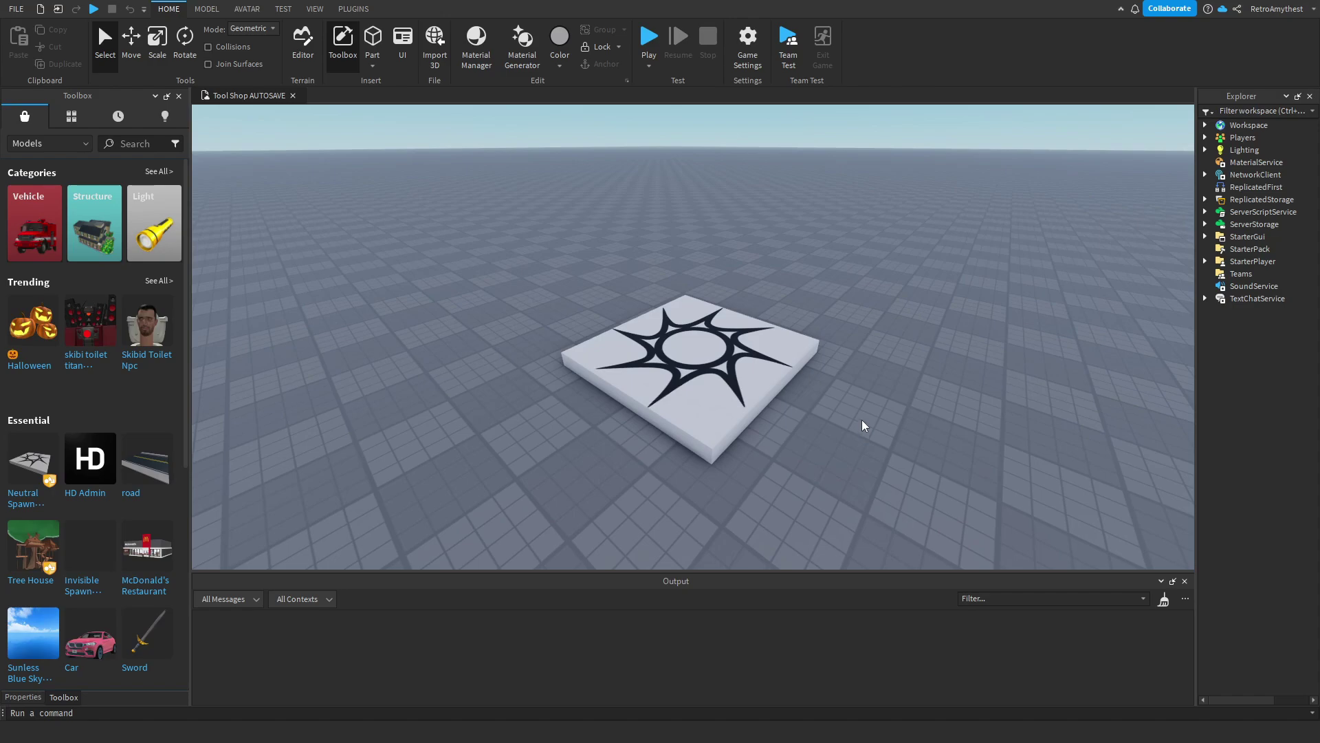
Publish to Roblox, then overwrite the existing Tool Shop AUTOSAVE place via Publish As
left_click(16, 8)
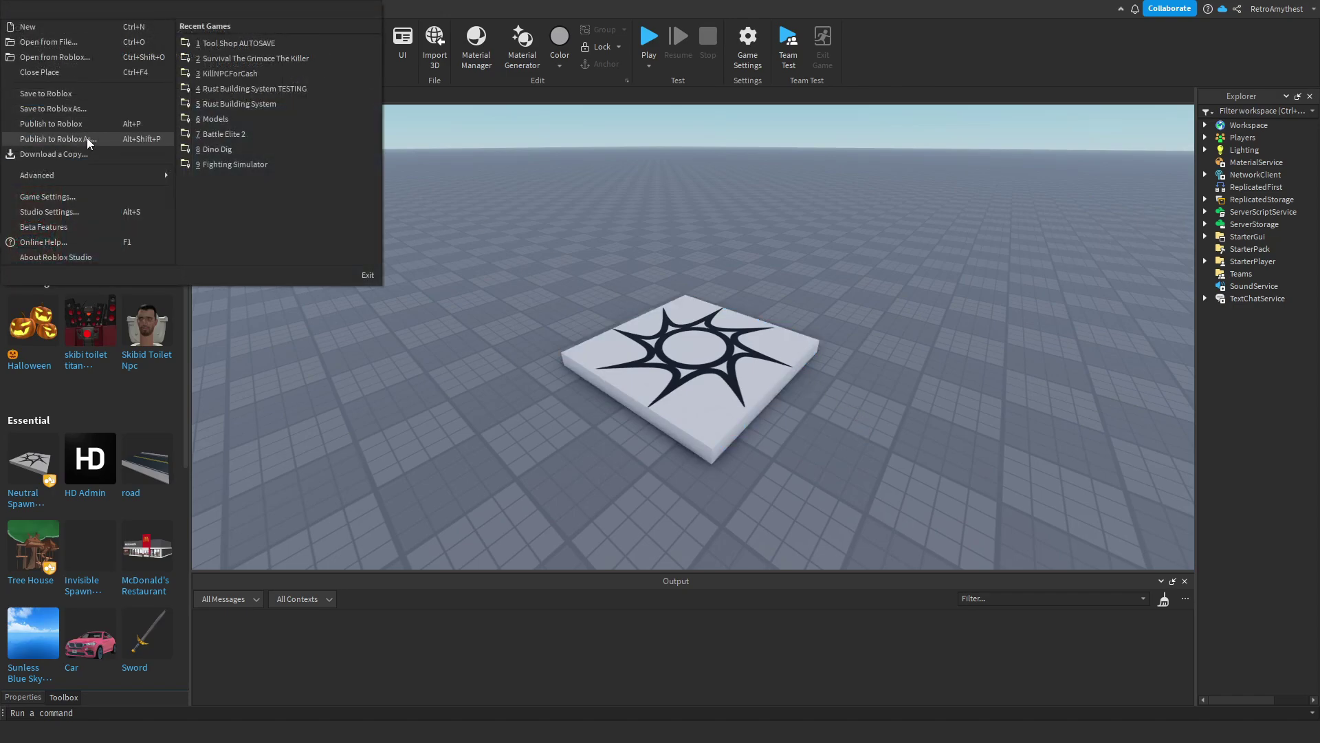
left_click(100, 126)
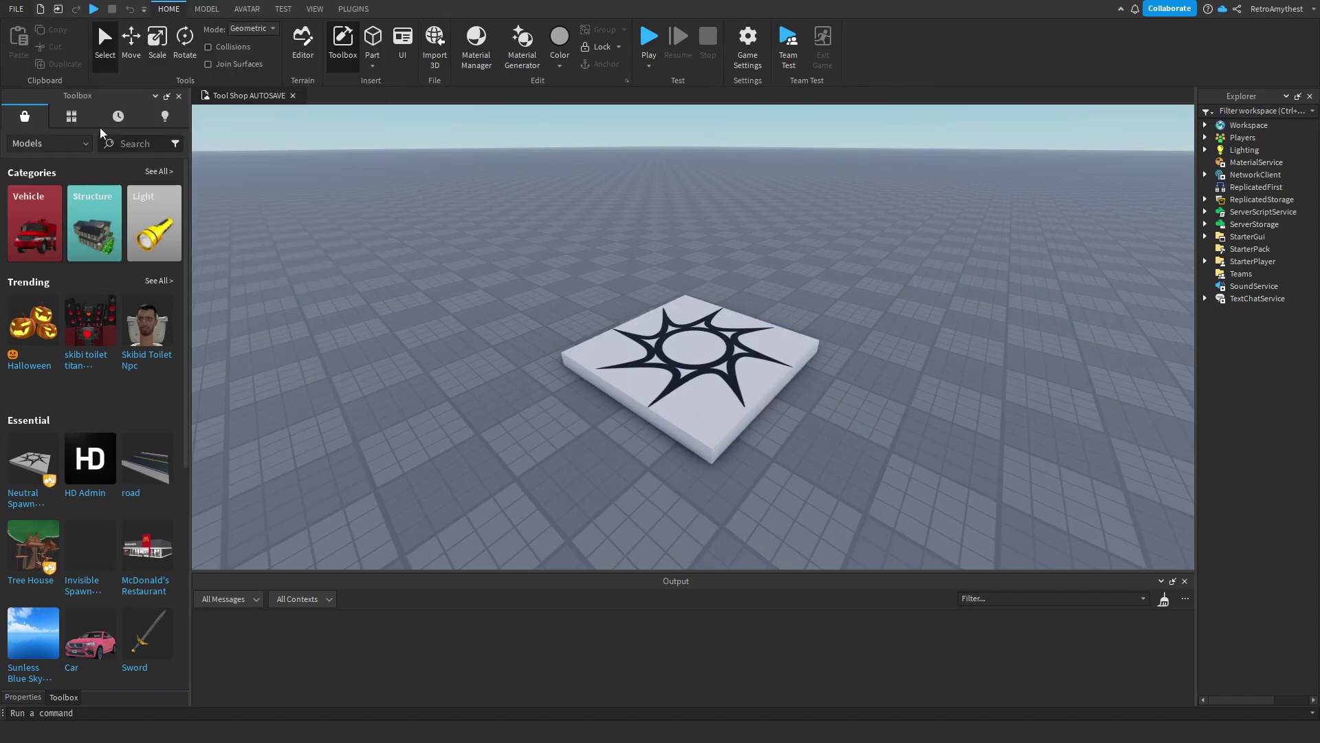
left_click(17, 10)
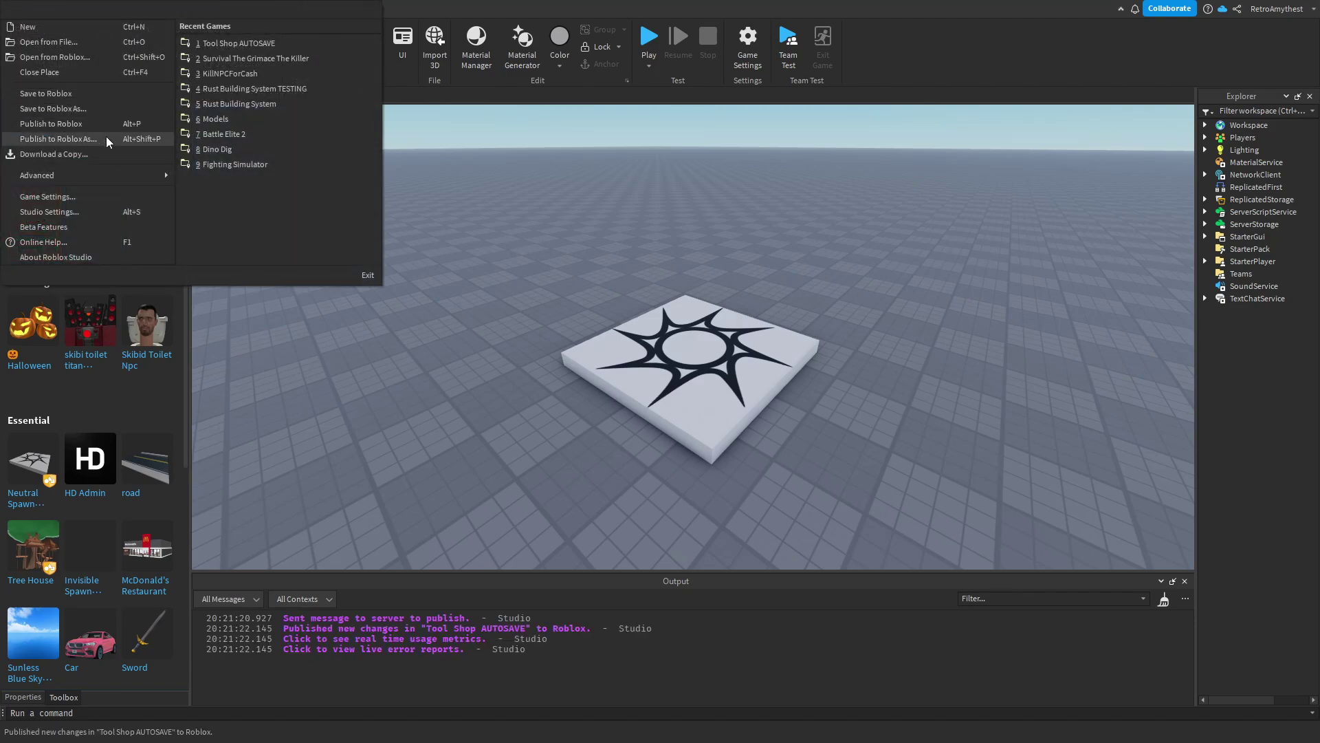
left_click(106, 138)
left_click(421, 291)
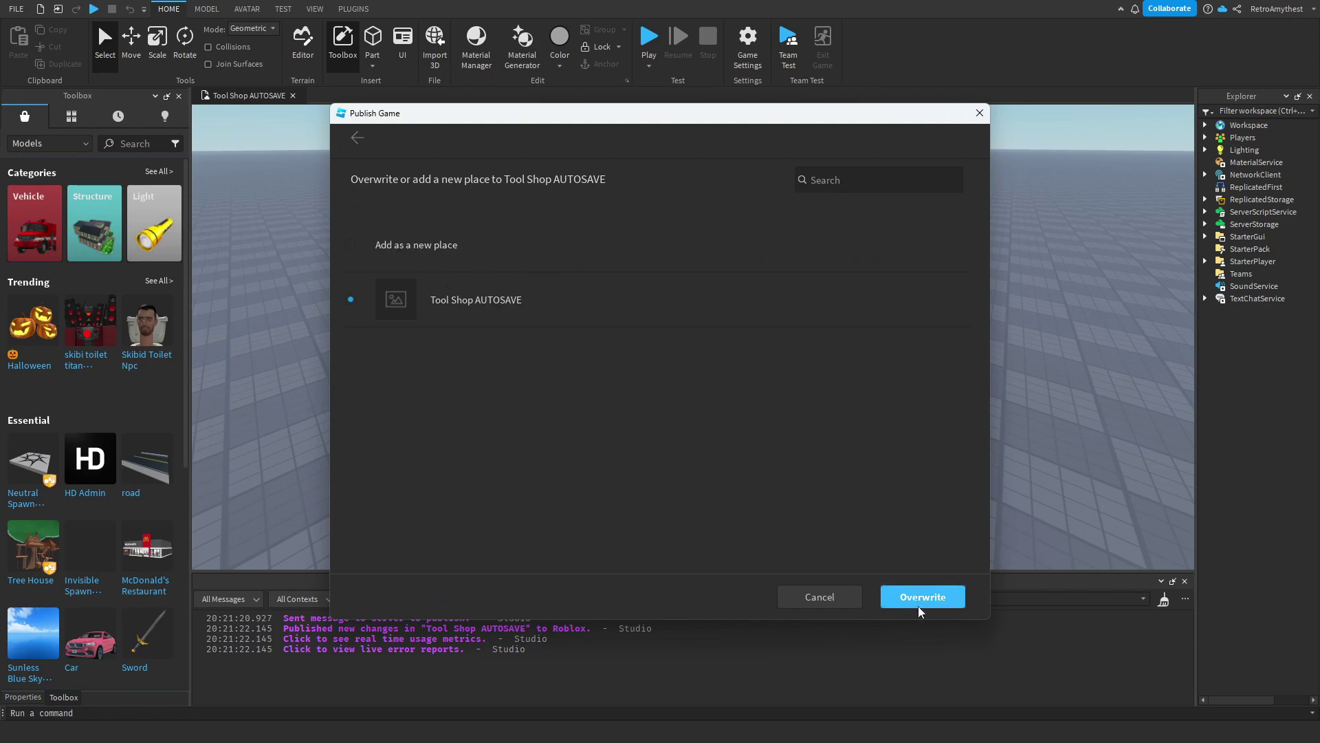
left_click(918, 603)
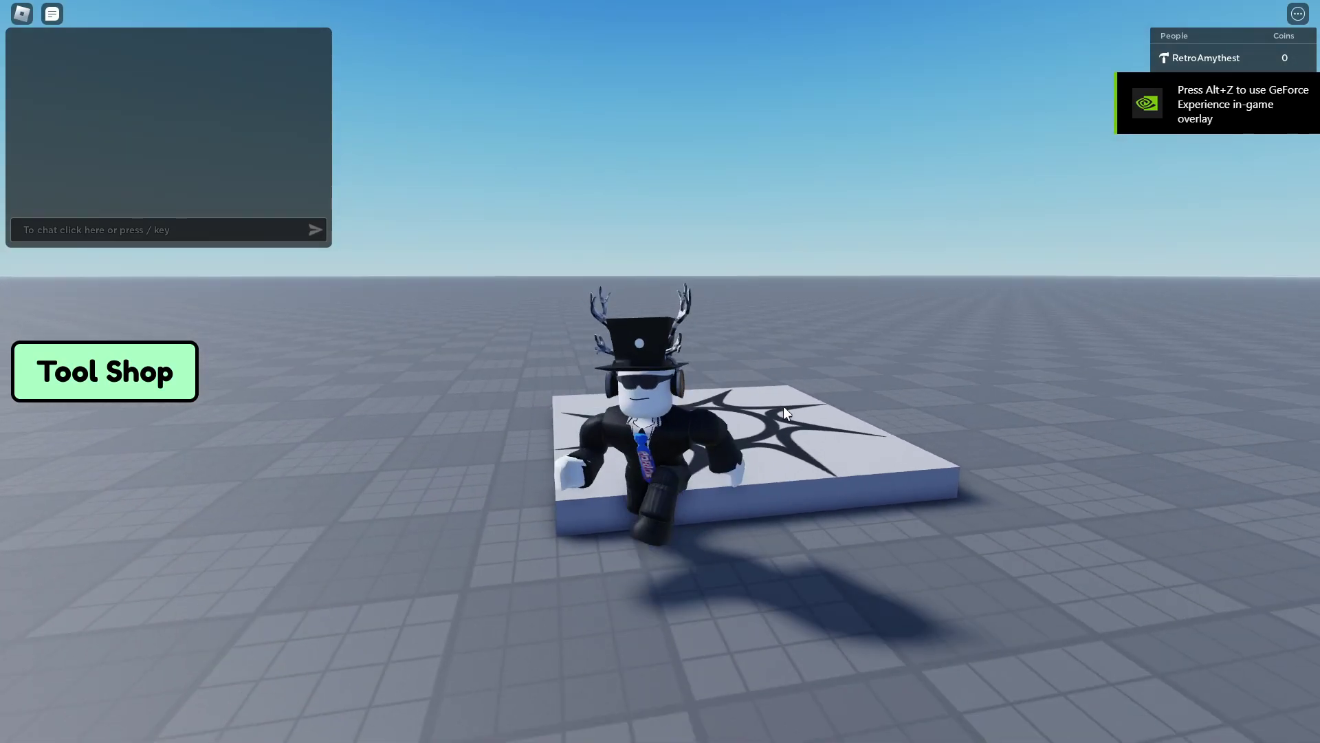
Try buying the Sword with 0 Coins, then open the developer console with /console
key("s")
left_click(189, 375)
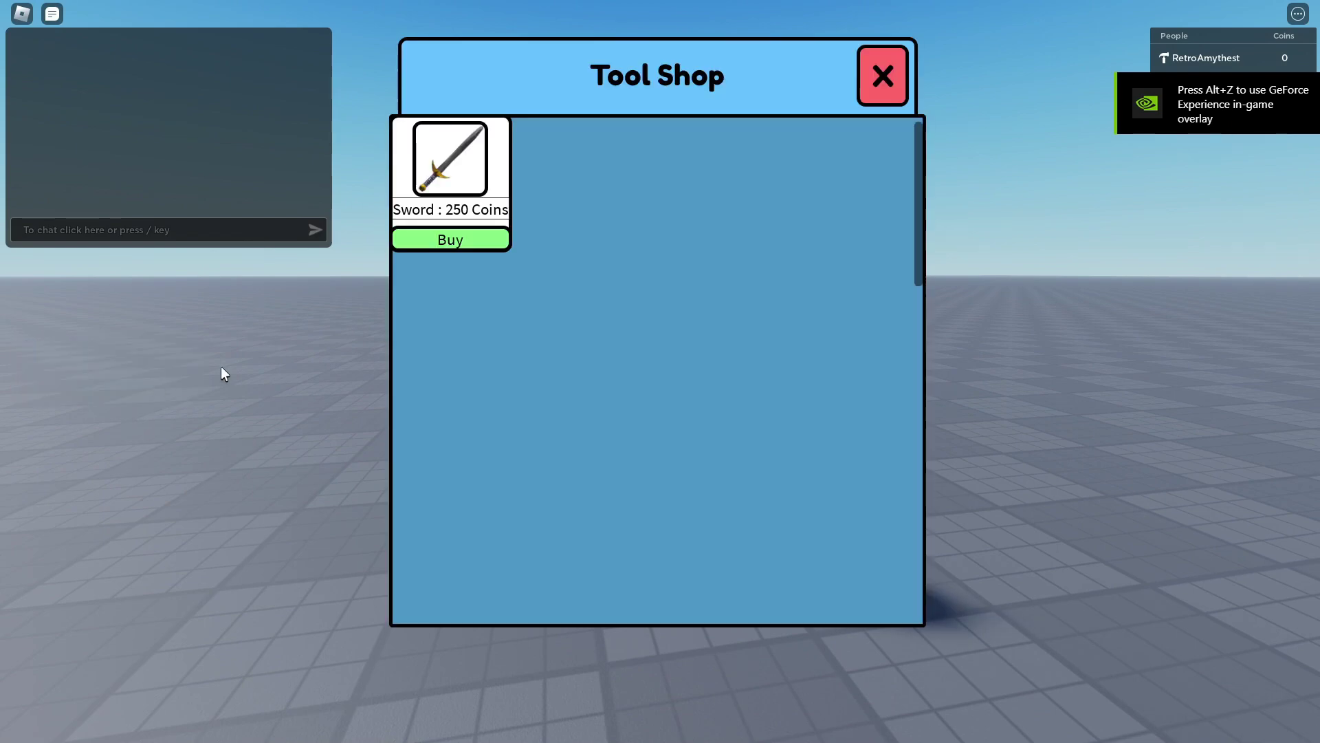
left_click(454, 241)
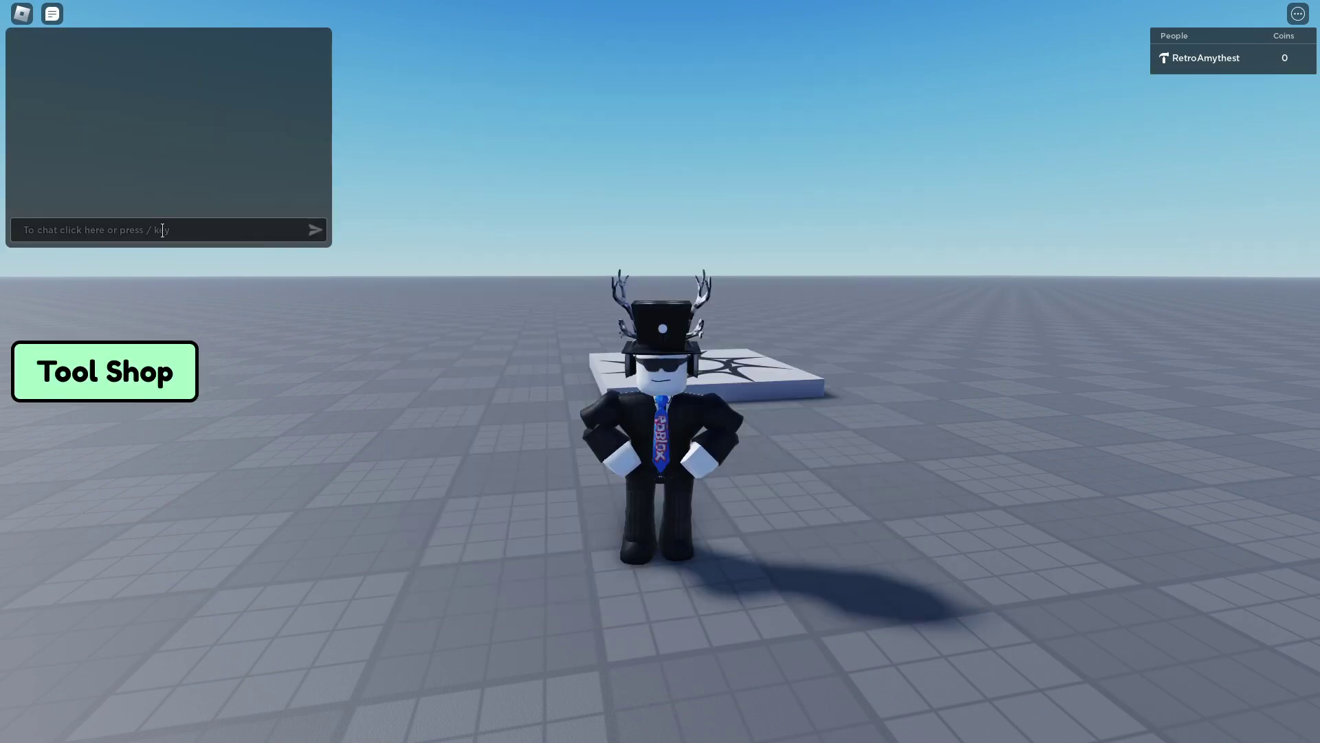
left_click(174, 229)
type("/consol")
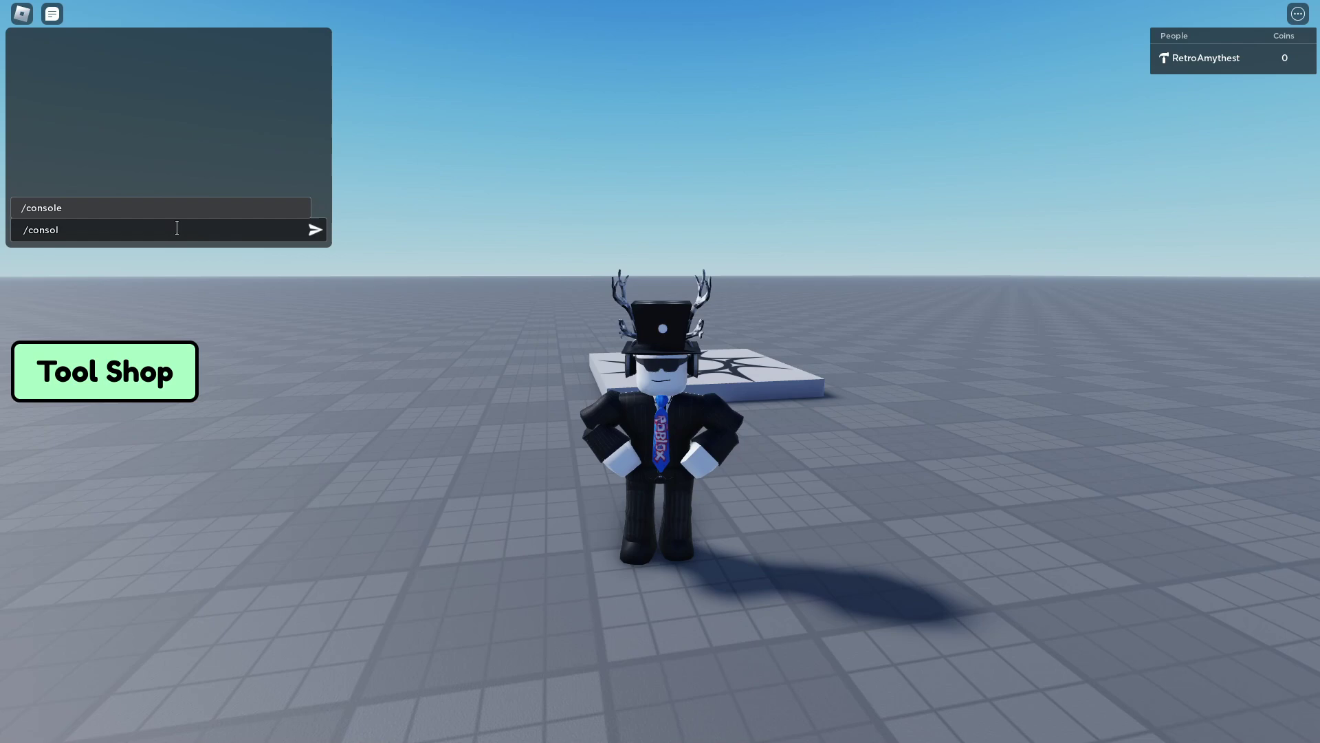
type("e")
key("Return")
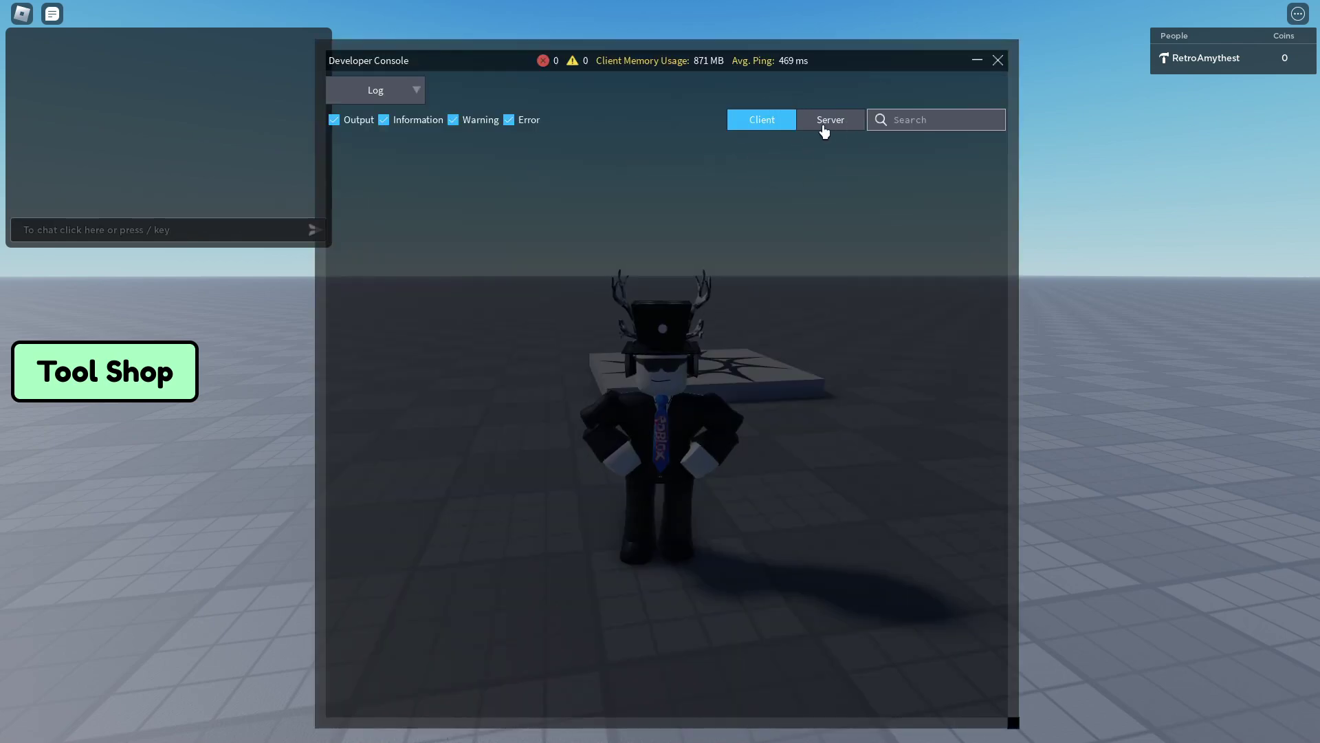
On the server console, set the player's leaderstats Coins value to 1000
left_click(836, 120)
type("gam")
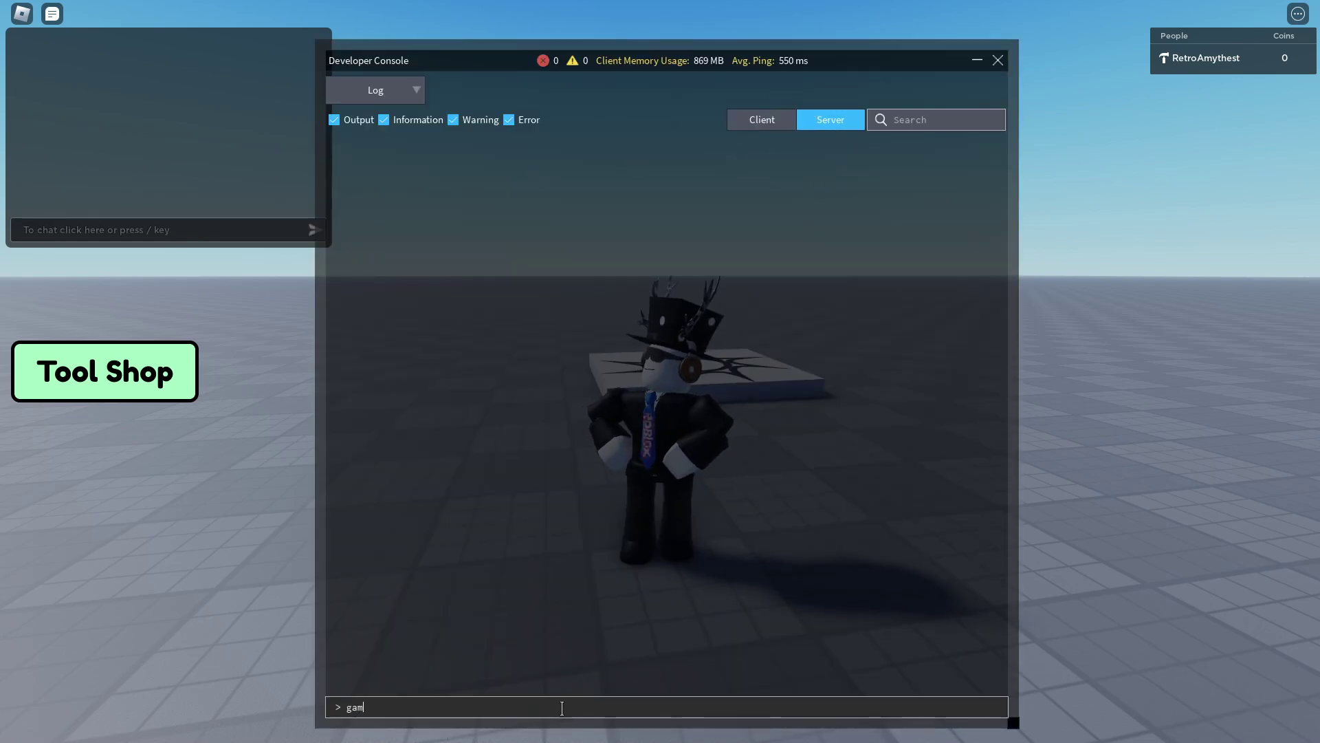
type("e.Player")
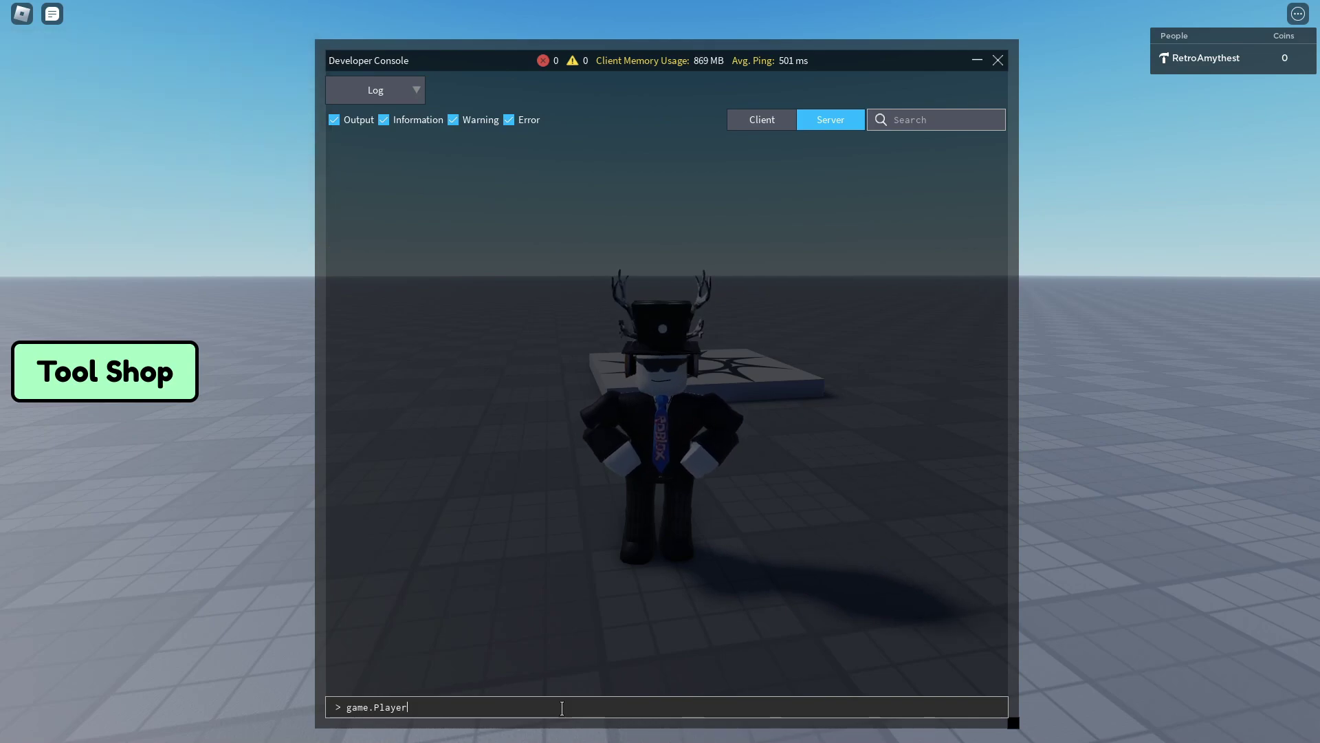
type("serstats")
type(".RetroAmythest.leaderstats.")
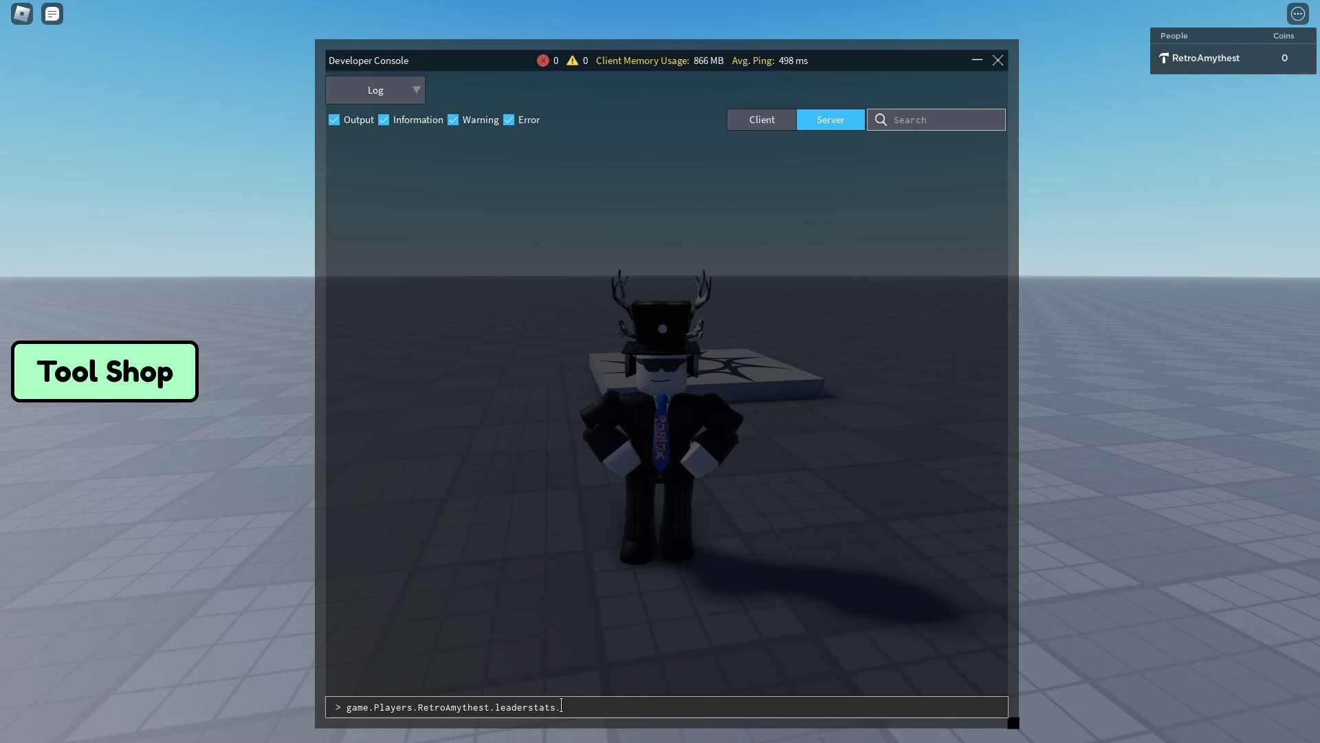
type("Coins.Value = 1000")
left_click(573, 707)
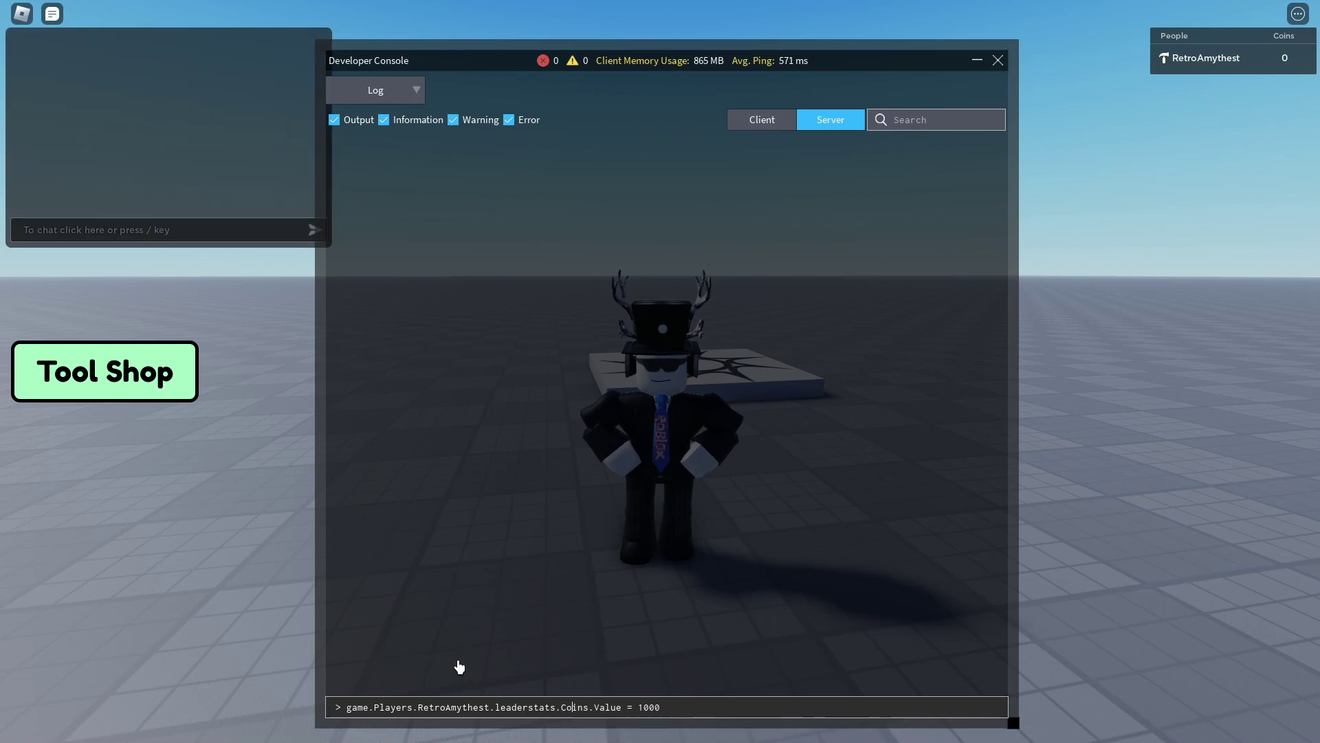
key("Return")
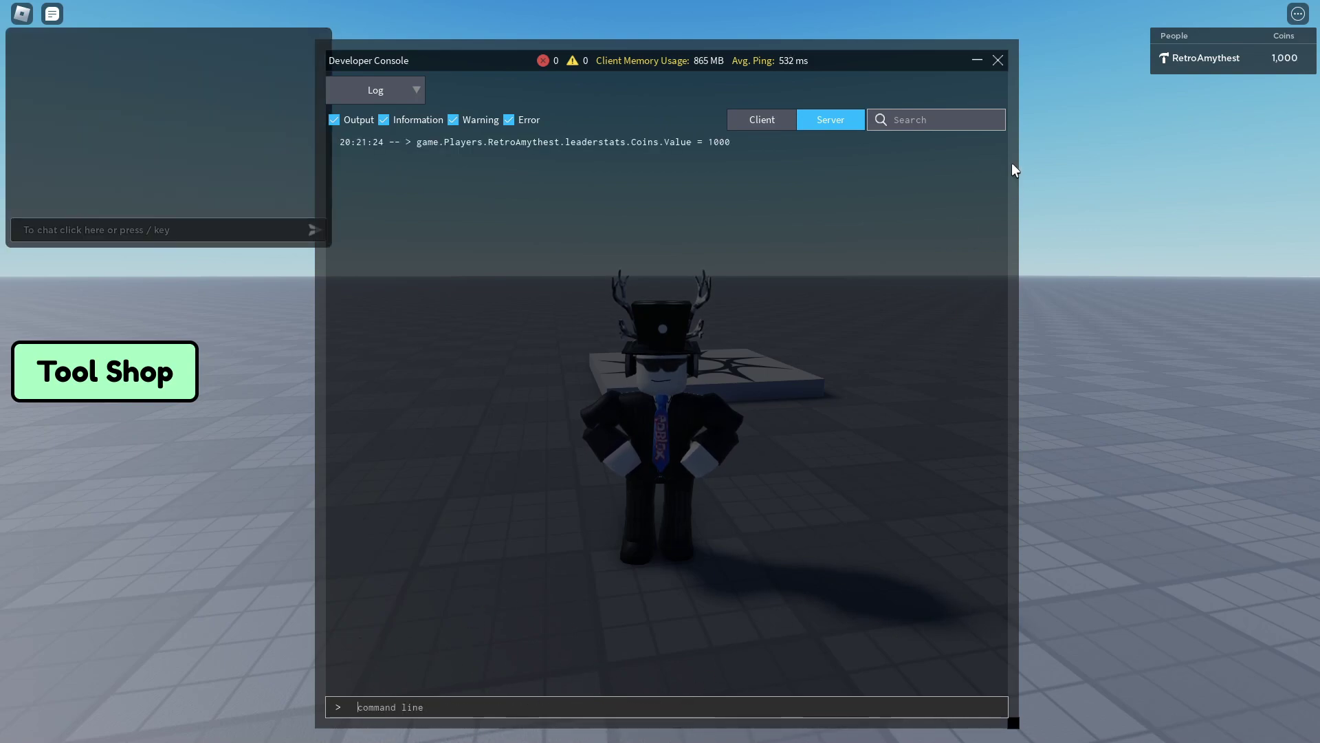
left_click(997, 60)
Buy the Sword for 250 Coins, equip it and run around holding it
key("w")
left_click(183, 374)
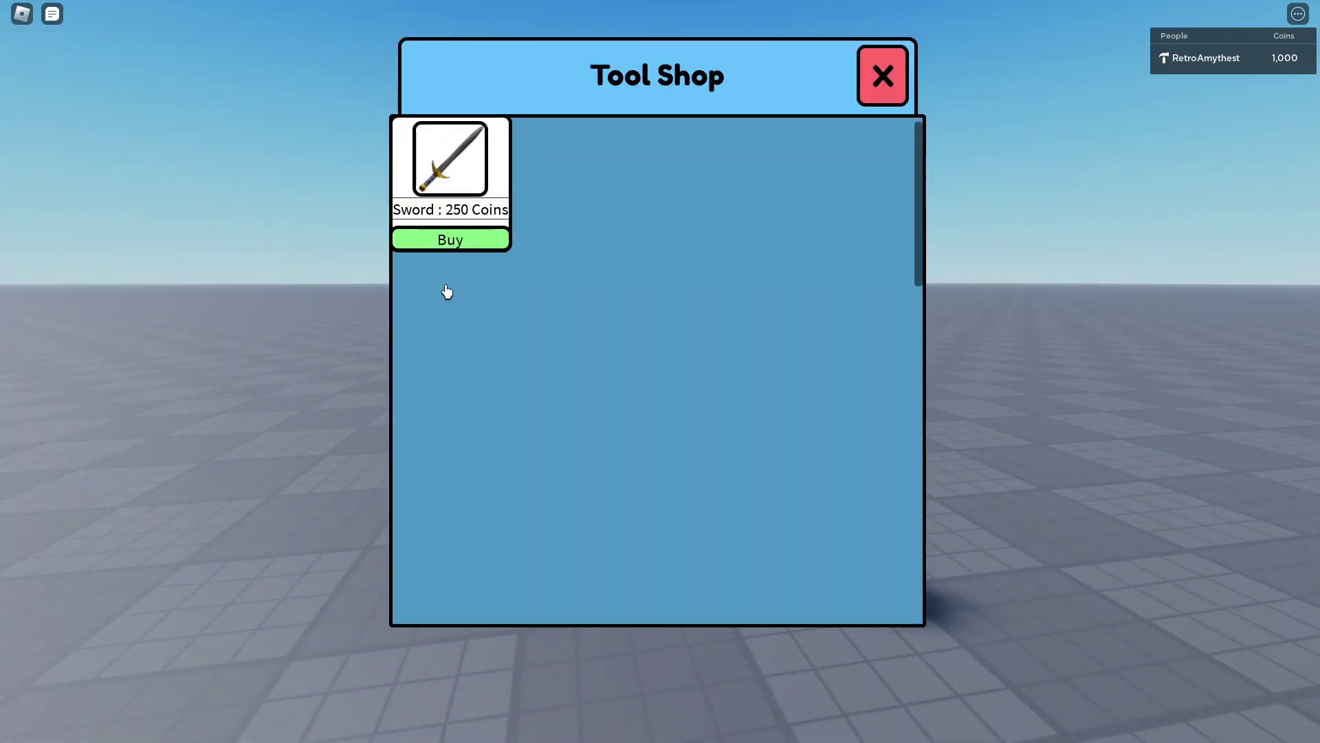
left_click(475, 240)
left_click(501, 241)
left_click(880, 77)
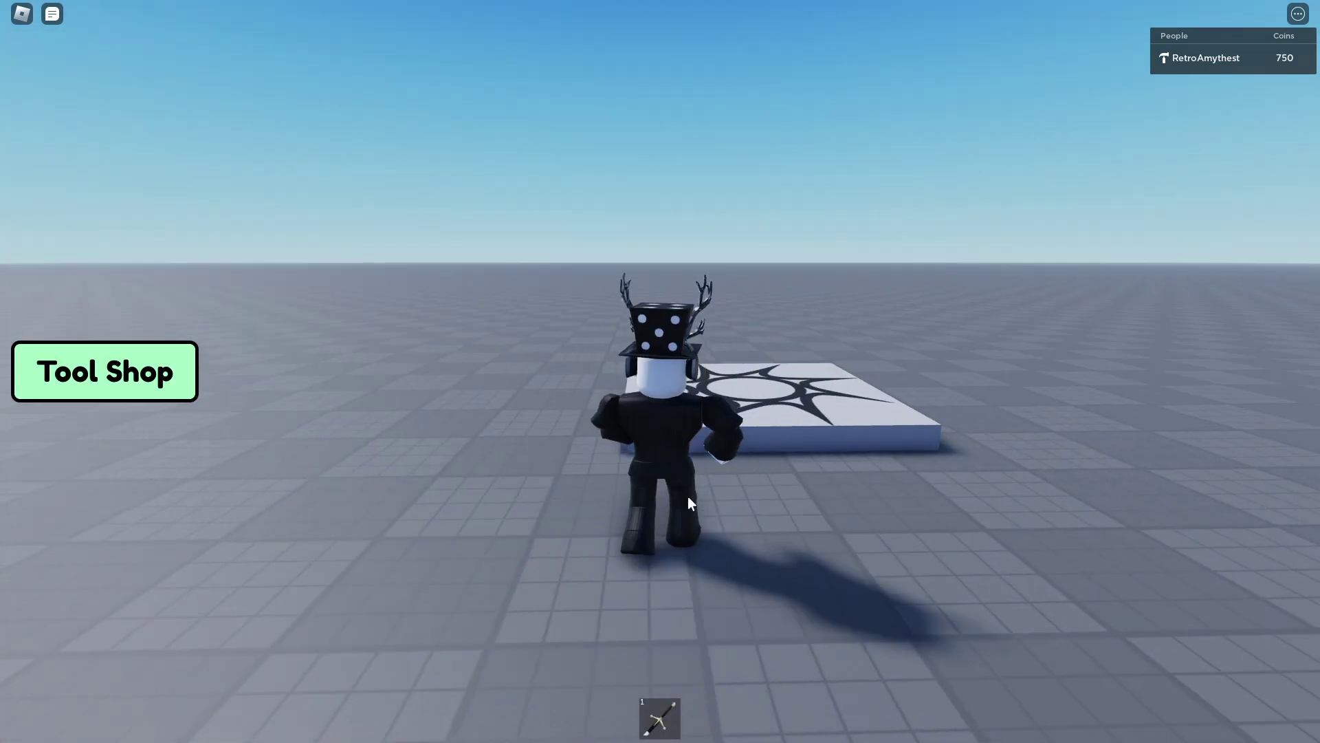
key("w")
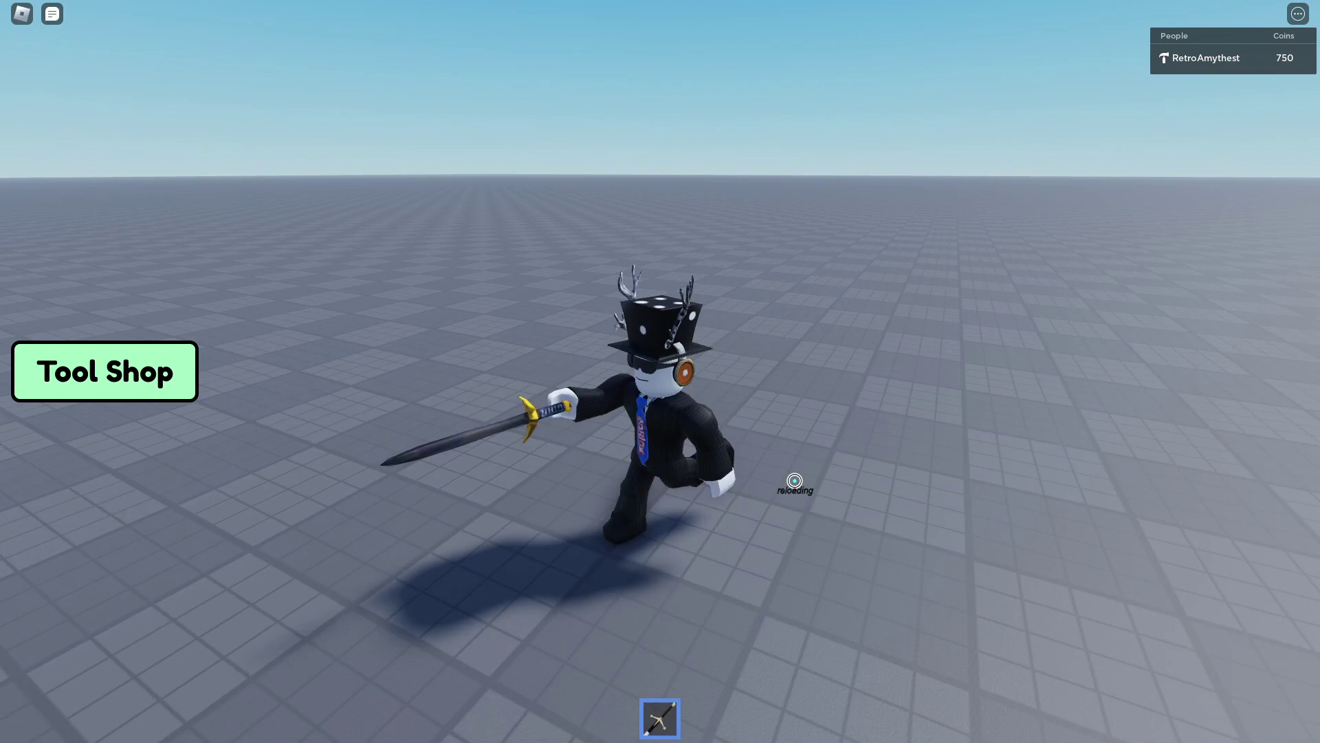
key("1")
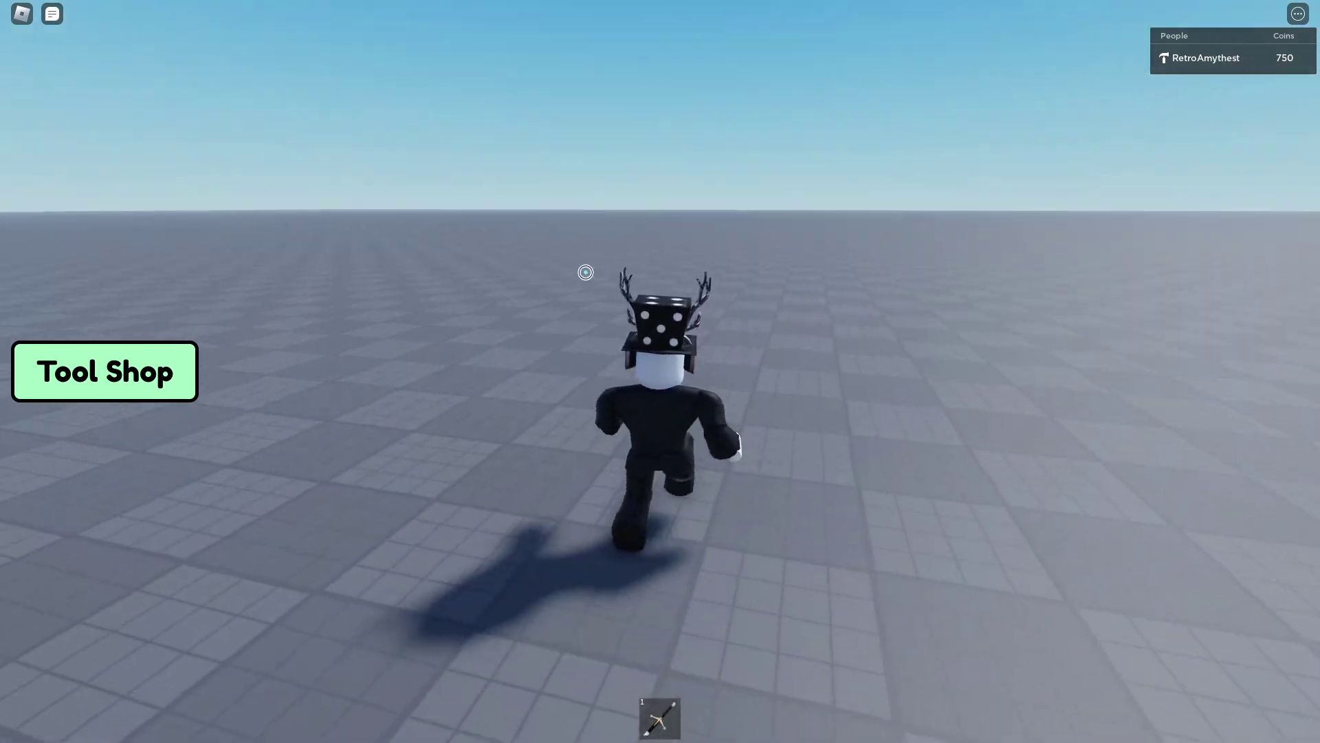
Leave and rejoin, then equip the still-owned Sword and swing it
key("Escape")
left_click(524, 600)
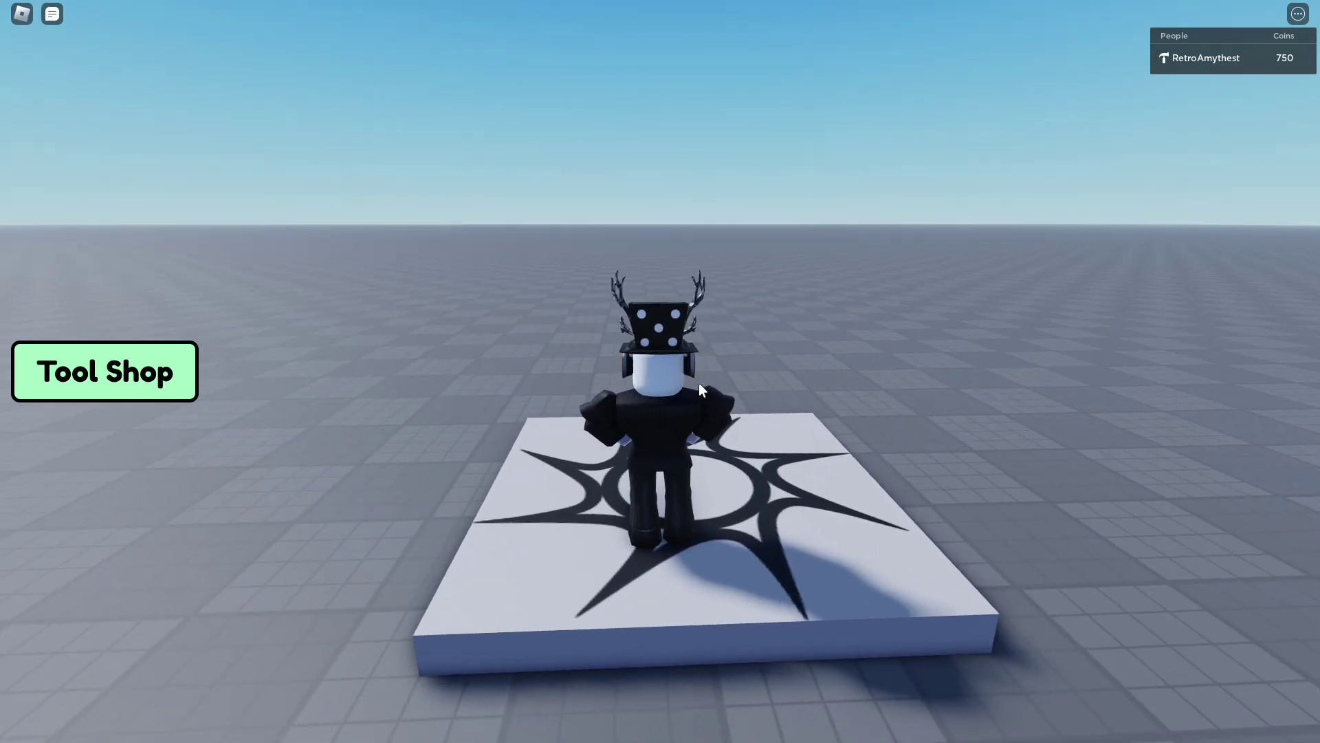
key("w")
key("a")
left_click(105, 371)
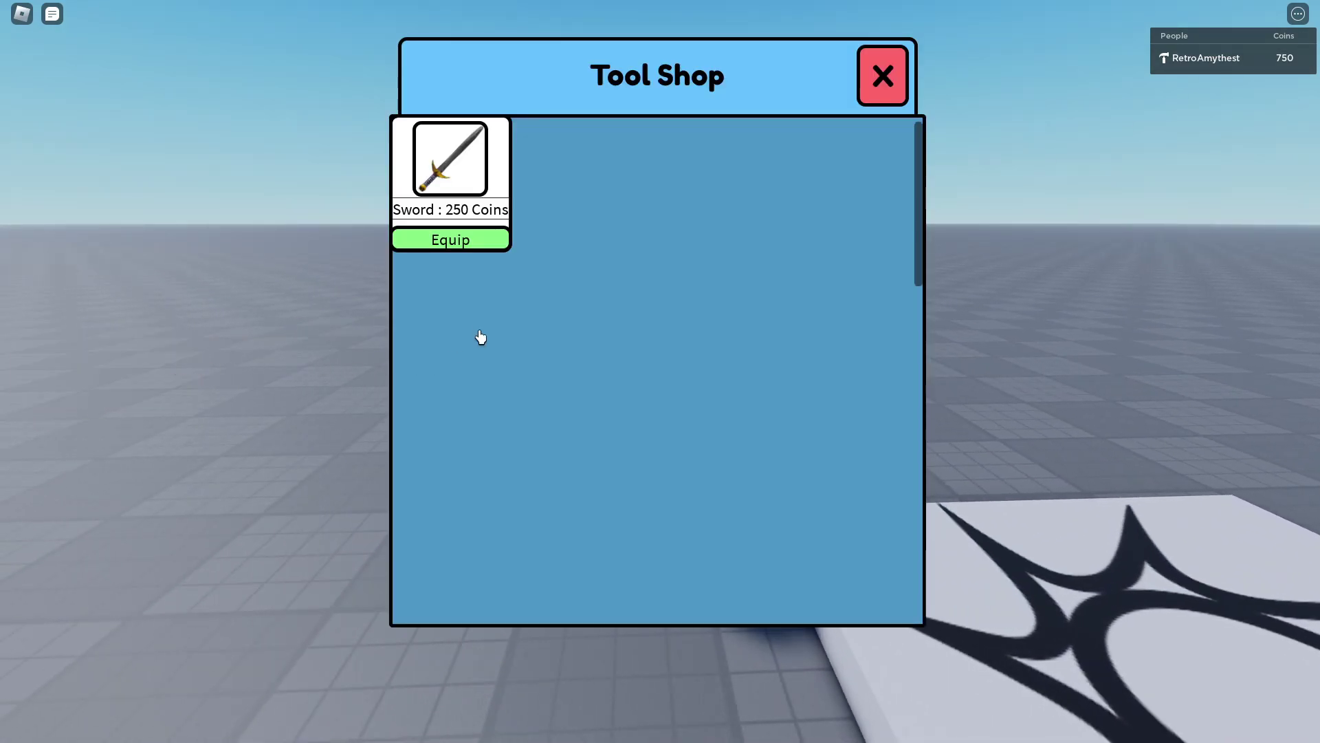
left_click(468, 240)
left_click(883, 76)
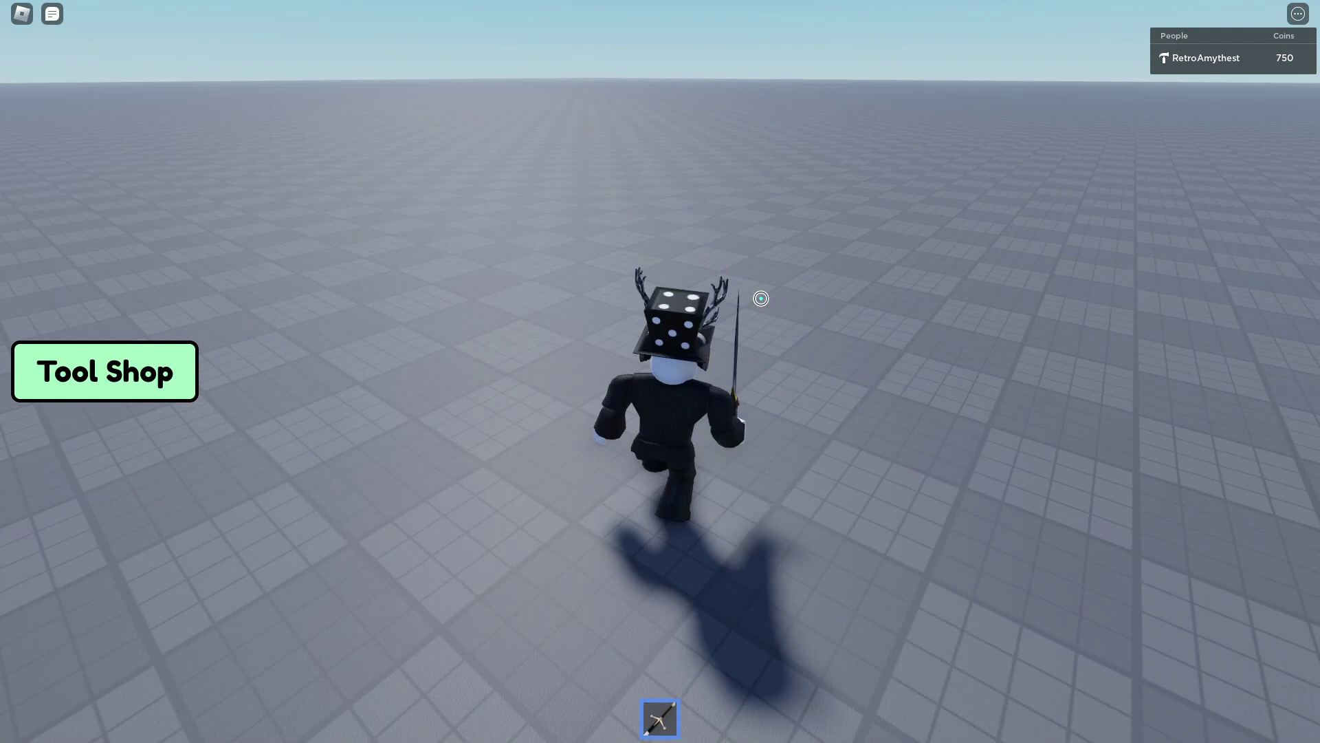
key("shift")
left_click(701, 397)
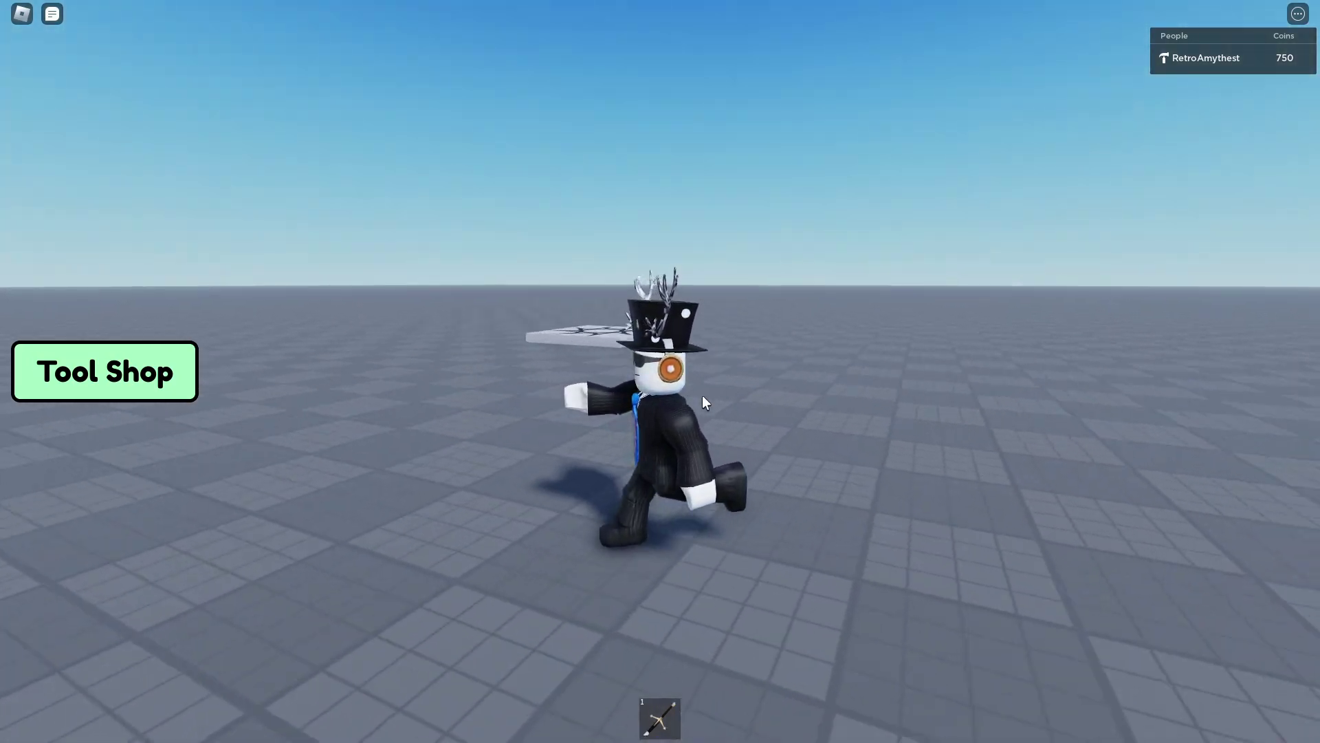
key("1")
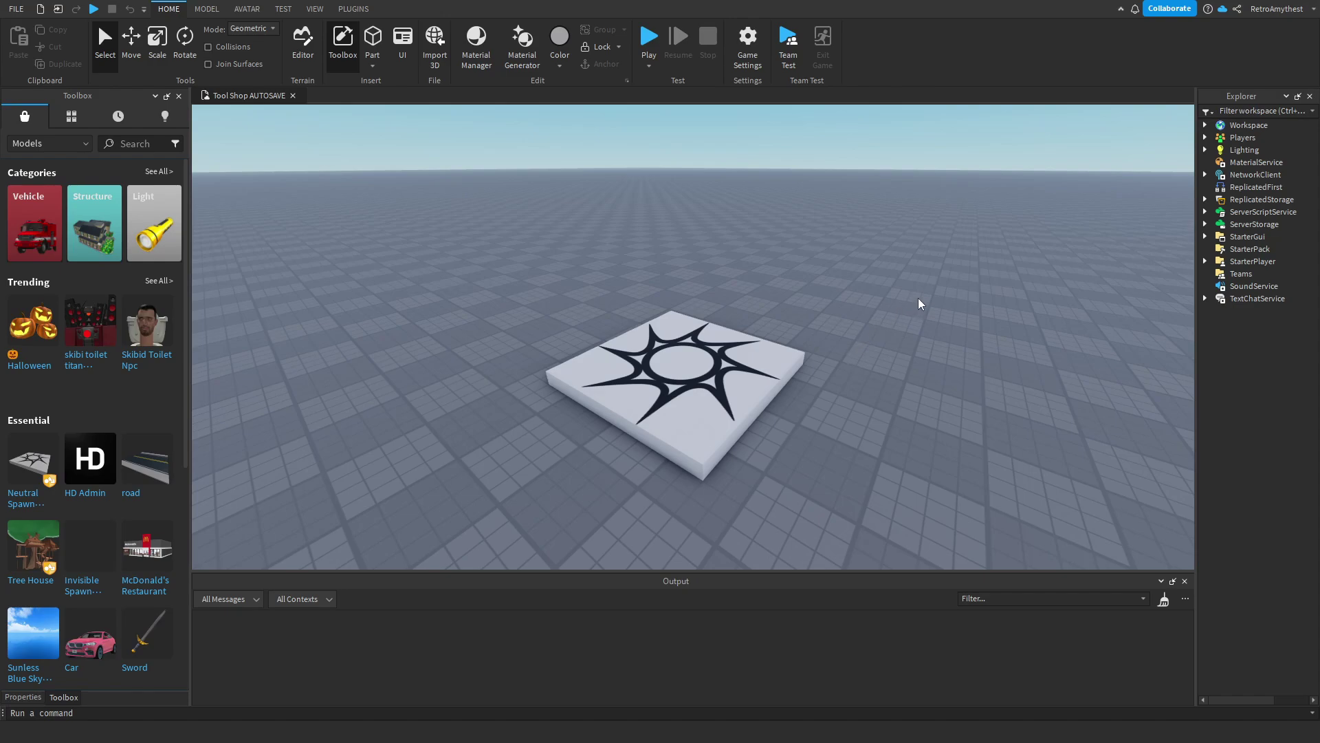
Select ShopGui's ShopFrame and make it visible for editing
left_click(1205, 237)
left_click(1218, 249)
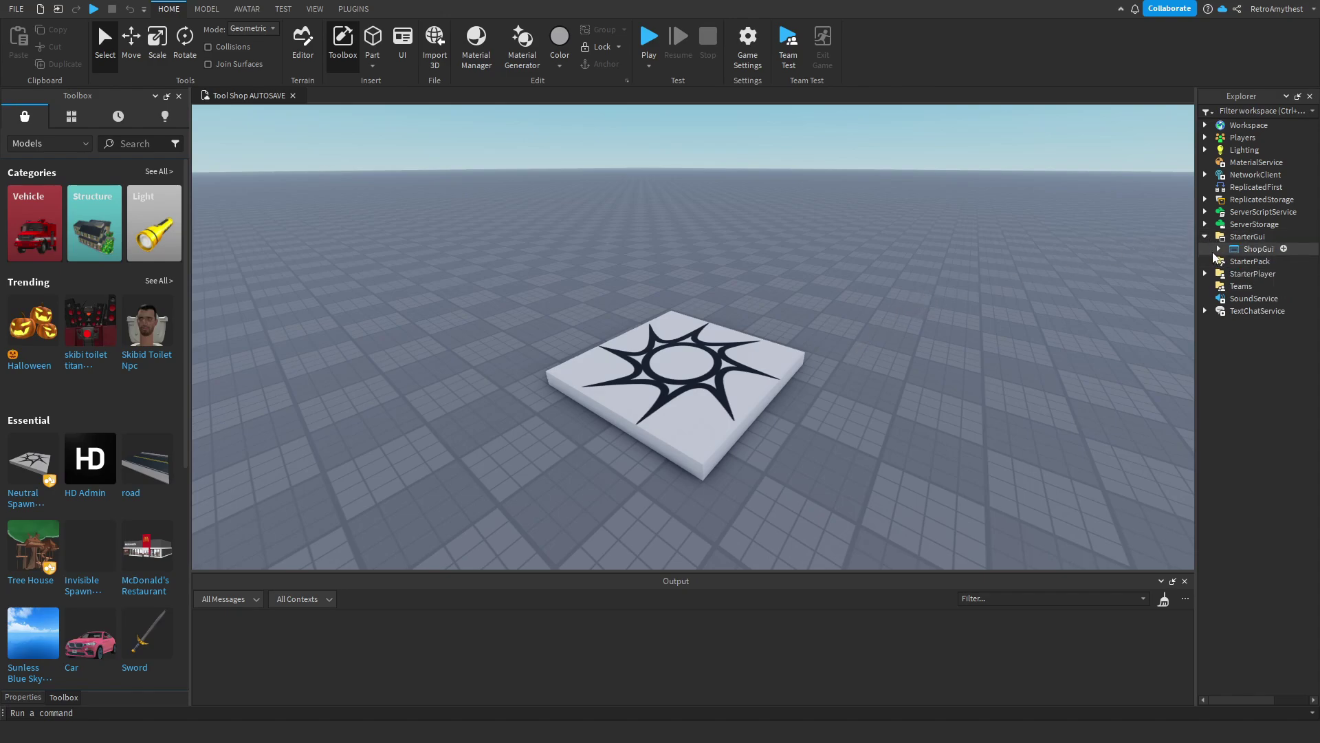
left_click(1279, 275)
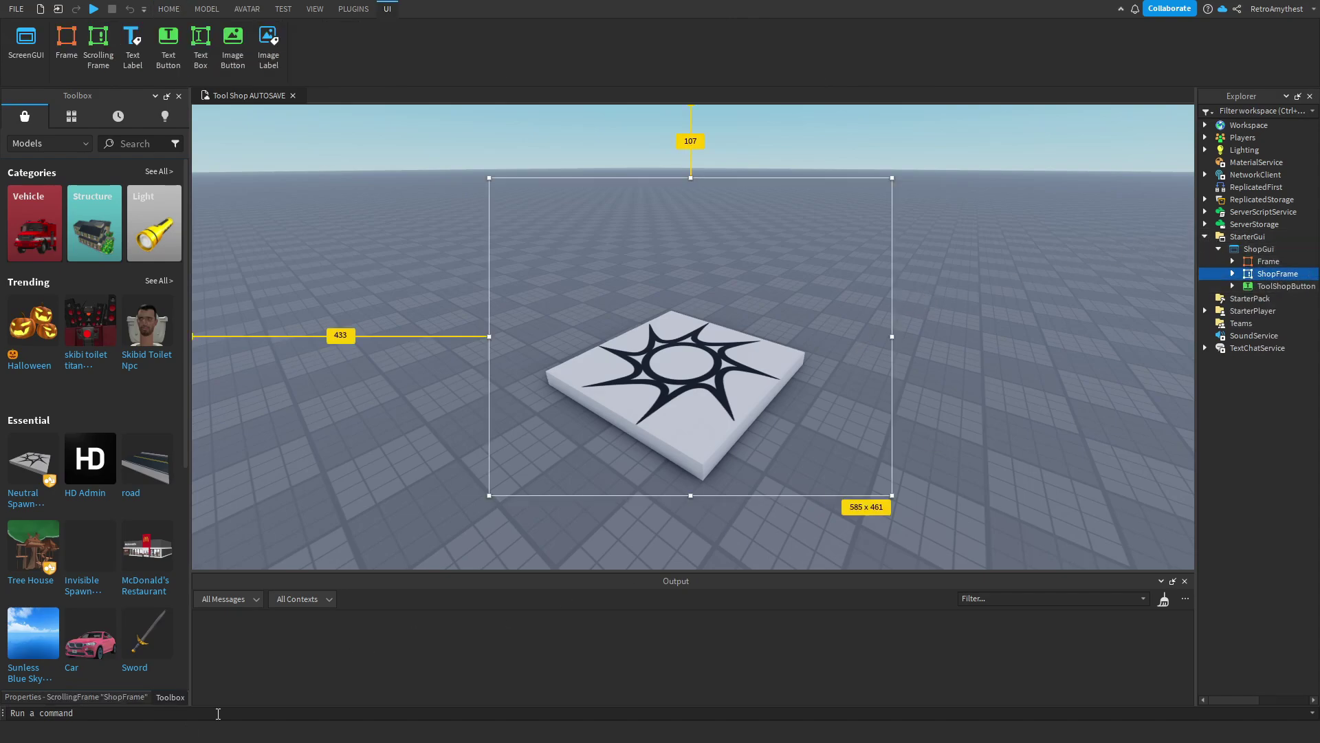
left_click(110, 697)
left_click(97, 477)
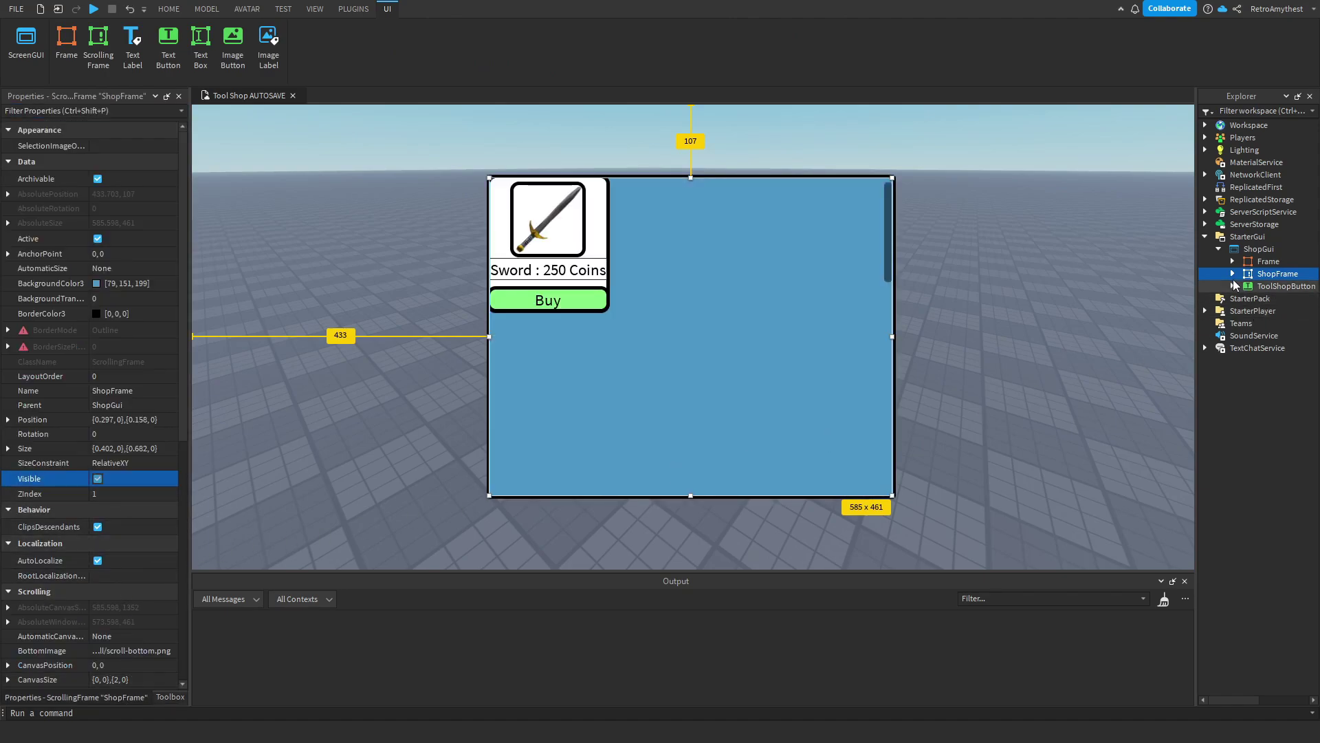
Duplicate the Sword card, deleting extra copies so one second card remains
left_click(1233, 274)
left_click(1282, 348)
key("ctrl+d")
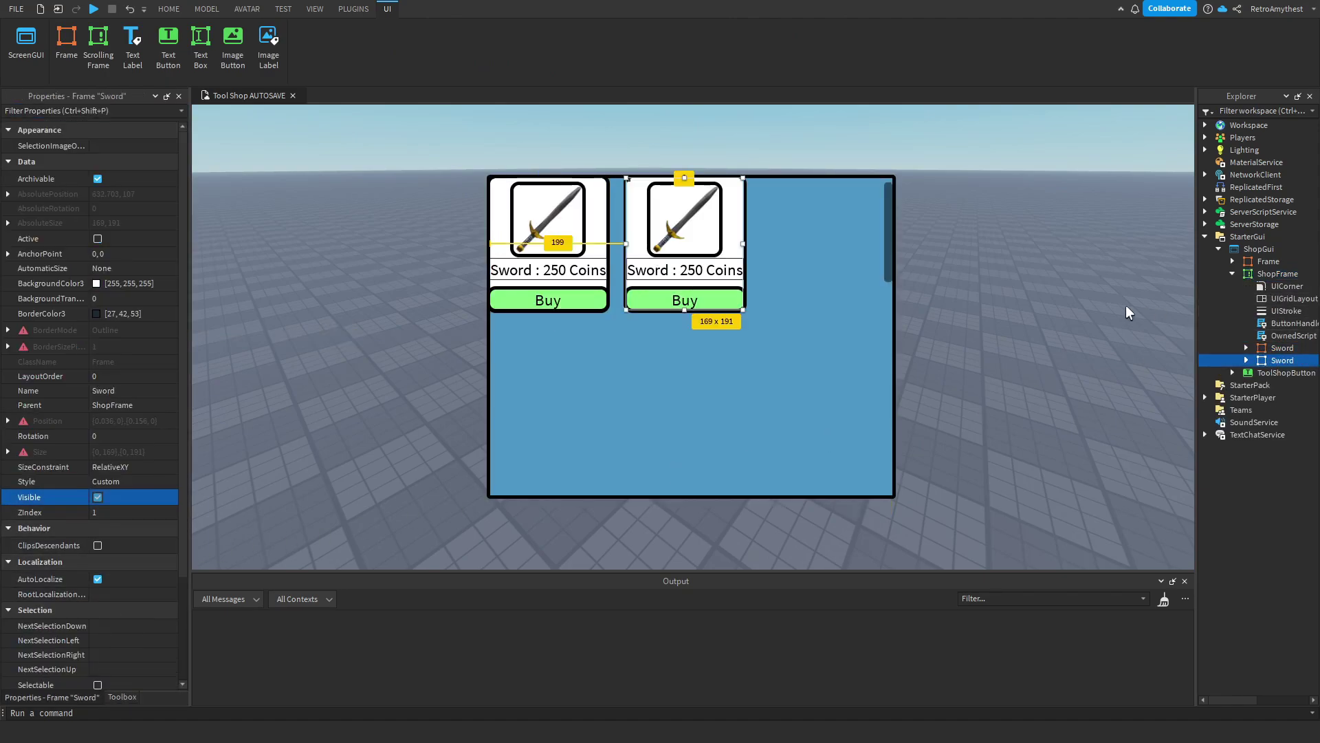
left_click(1277, 301)
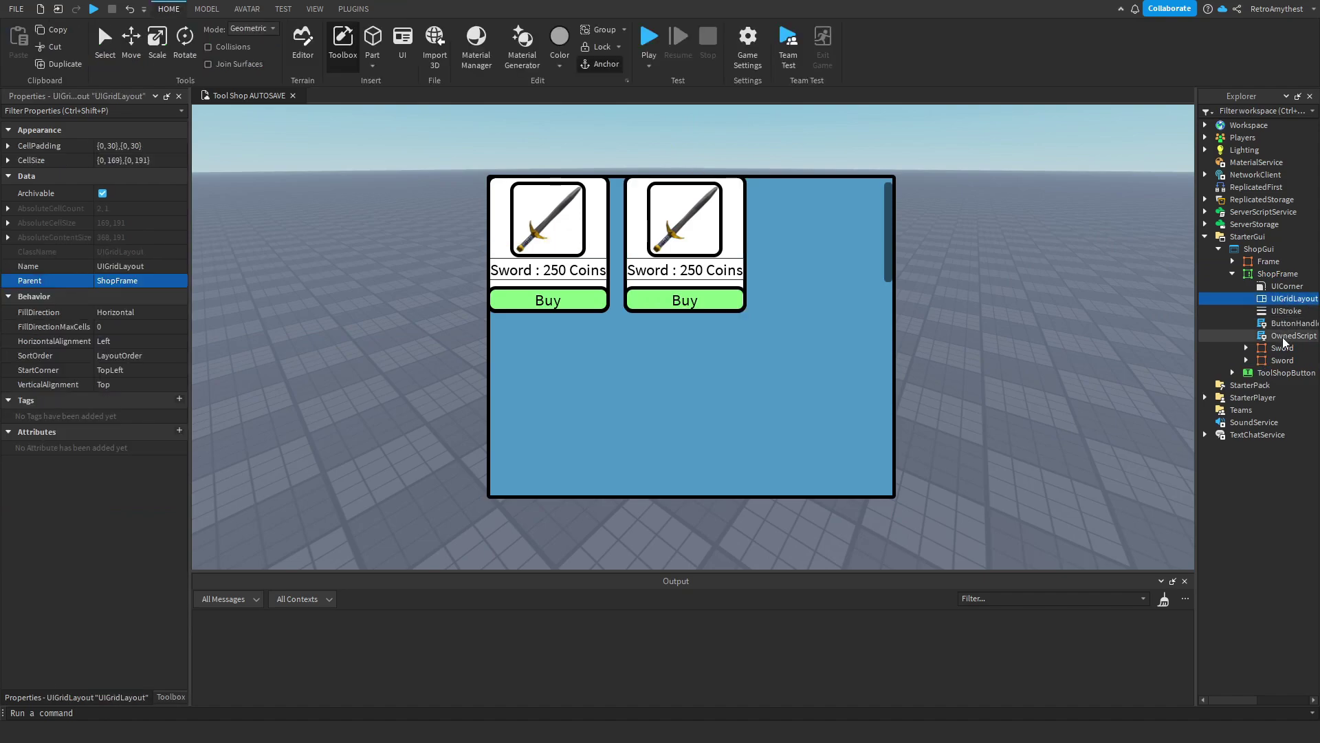
left_click(1283, 361)
key("ctrl+d")
key("ctrl+d")
key("ctrl+d")
key("ctrl+d")
key("ctrl+d")
key("ctrl+d")
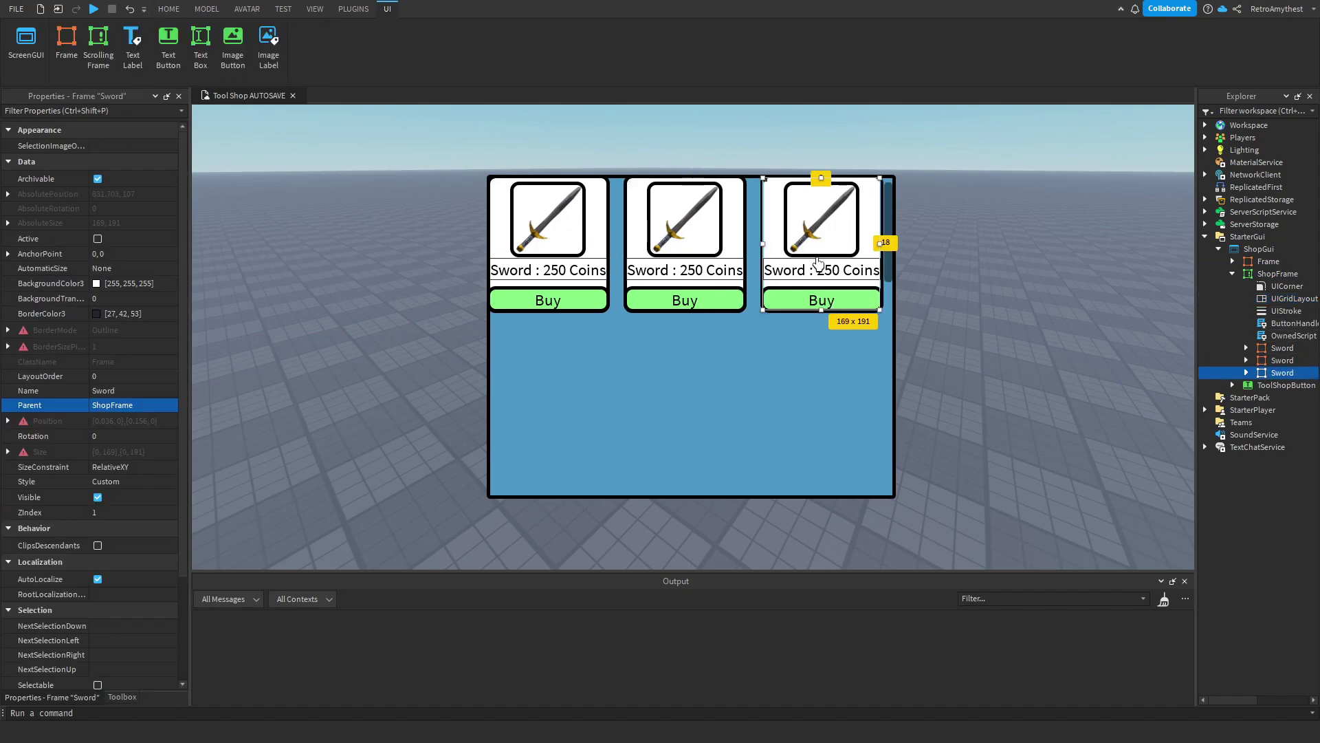
key("ctrl+d")
key("ctrl+d")
key("ctrl+d")
key("ctrl+d")
key("ctrl+d")
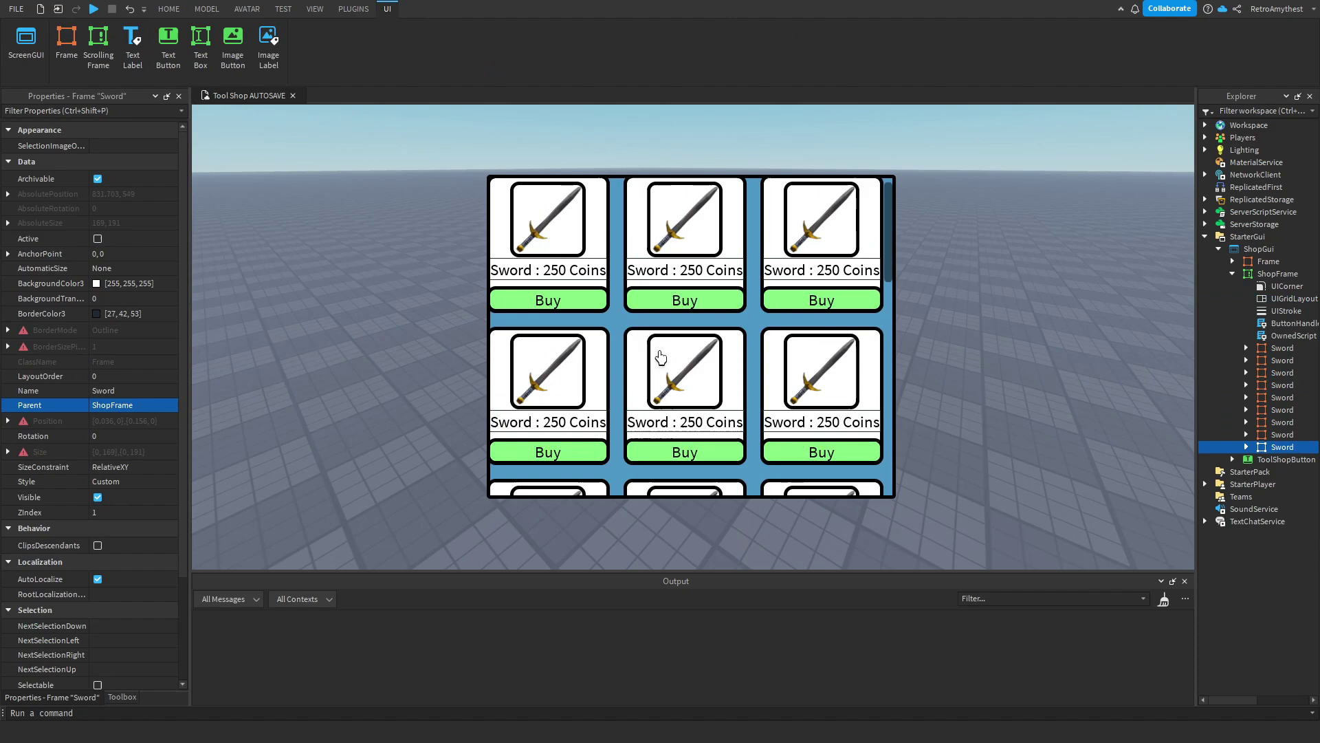
scroll(661, 355, "down", 1)
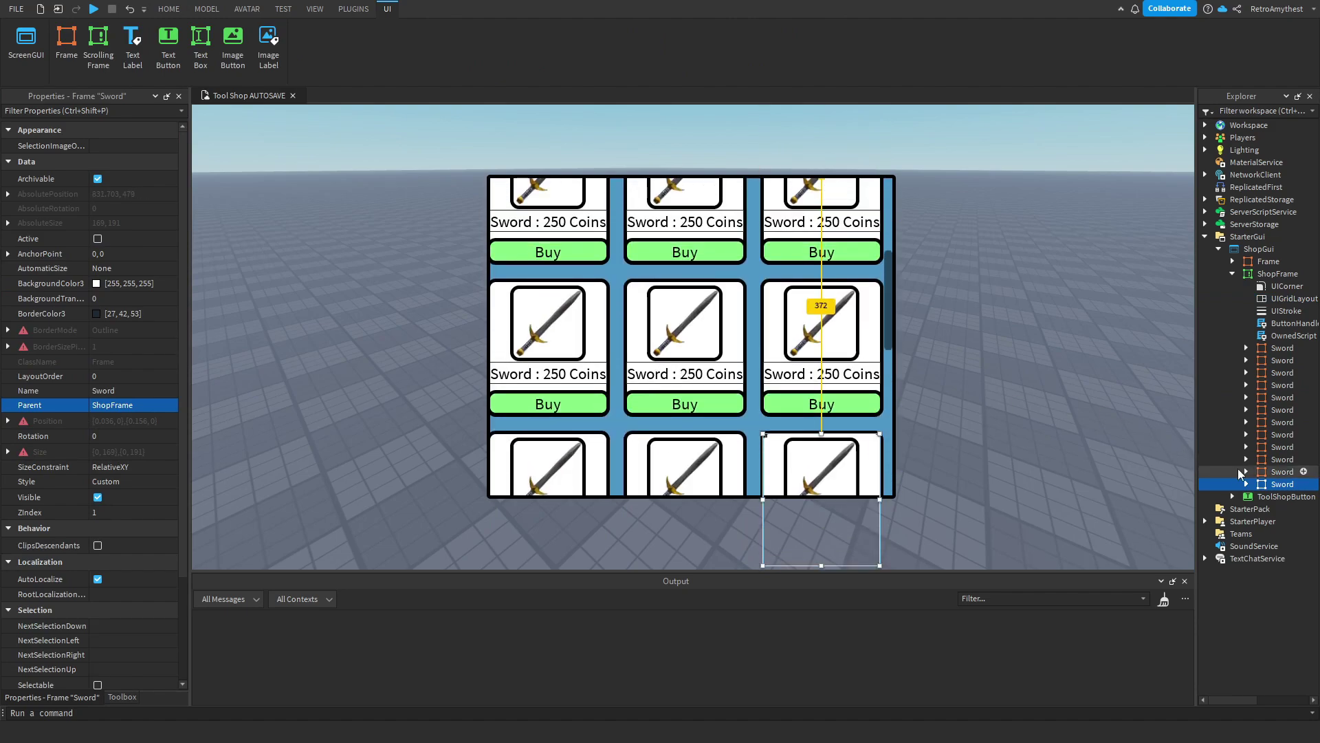
left_click(1277, 360, "shift")
key("Delete")
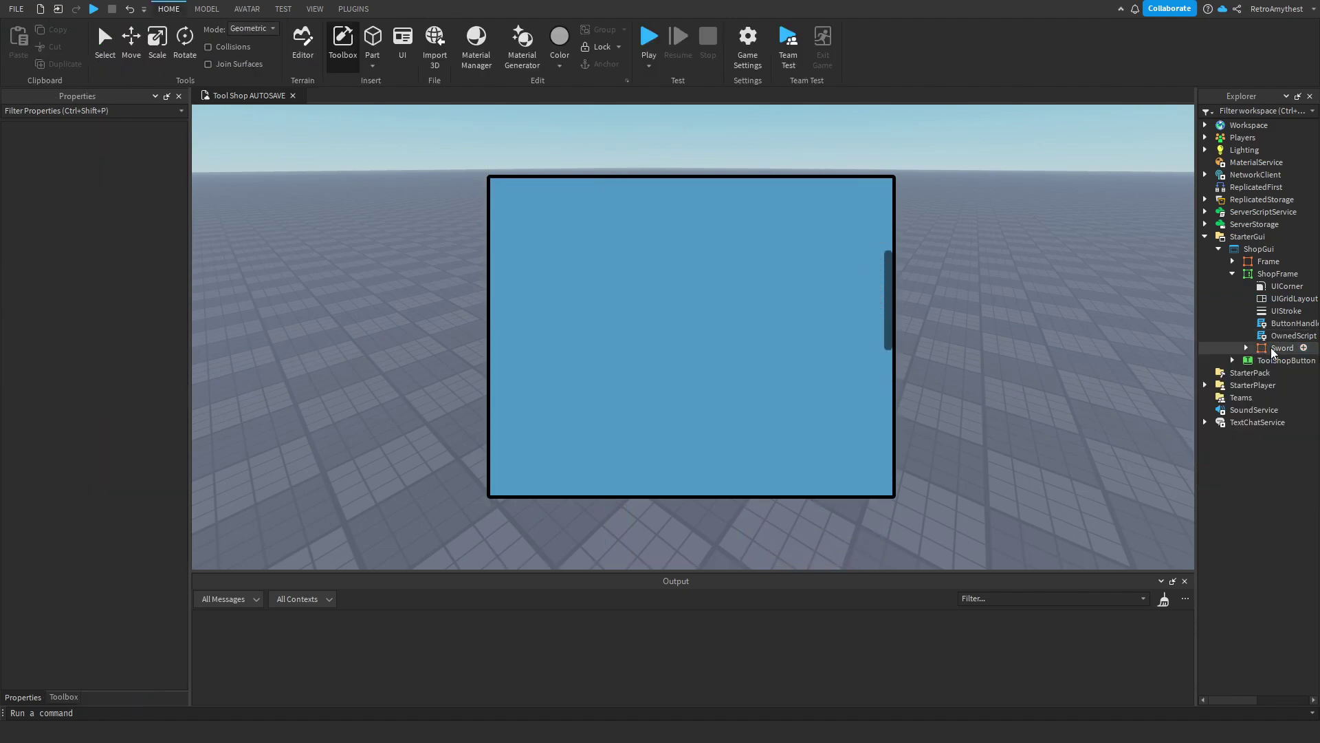
key("ctrl+d")
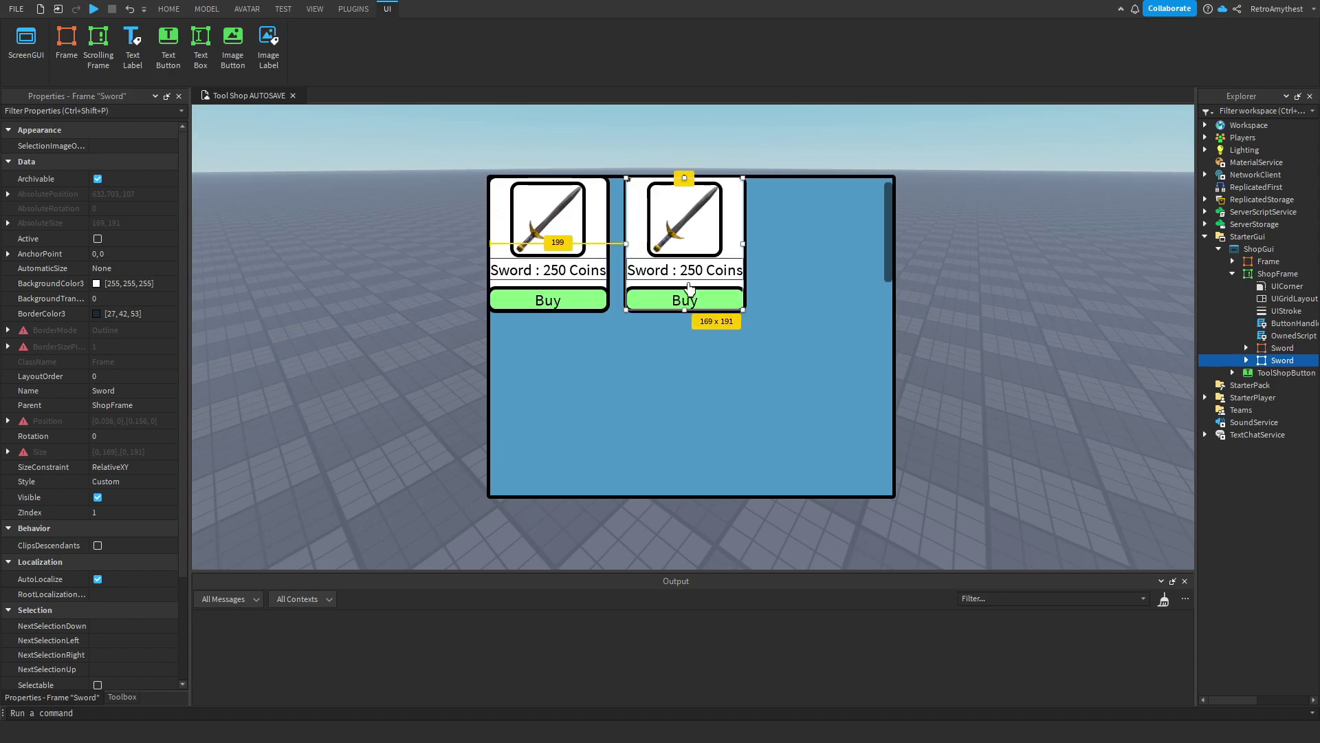
Change the second card's label text from Sword to Handgun
left_click(640, 270)
left_click_drag(673, 270, 626, 269)
key("BackSpace")
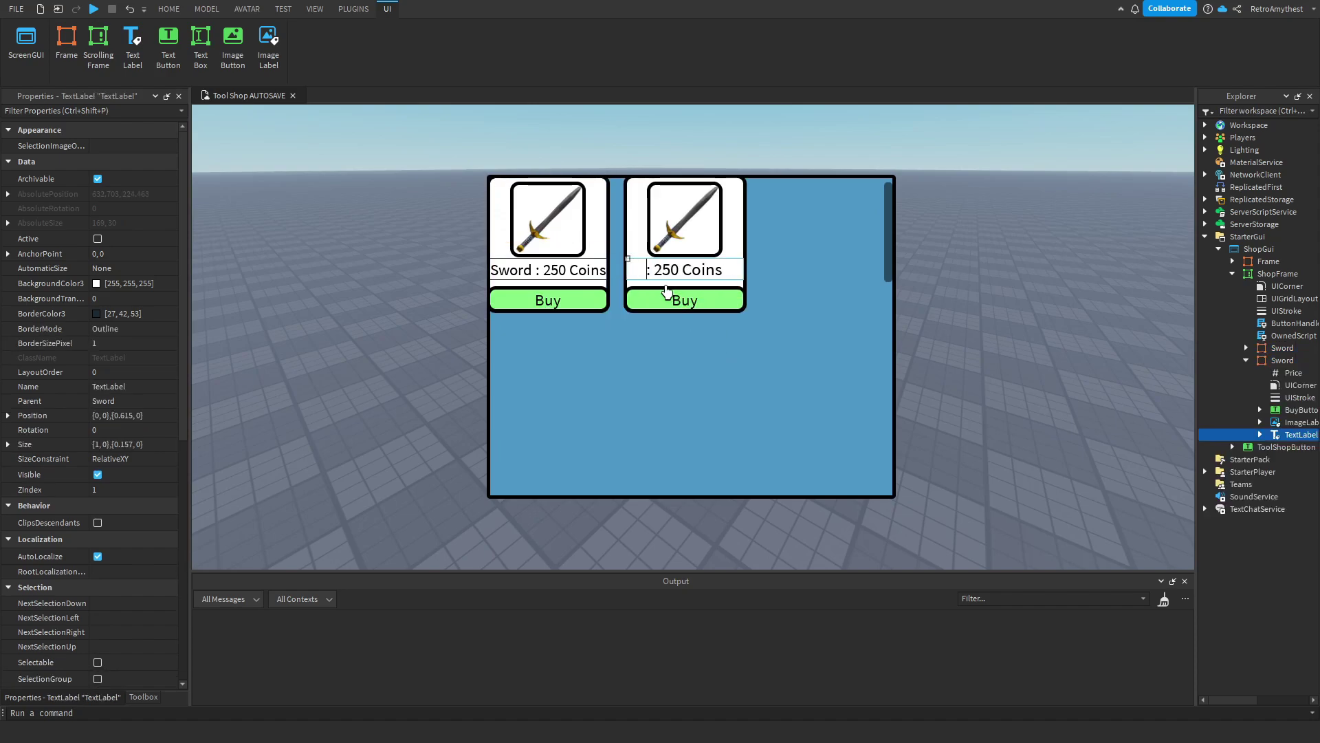
type("Handgun")
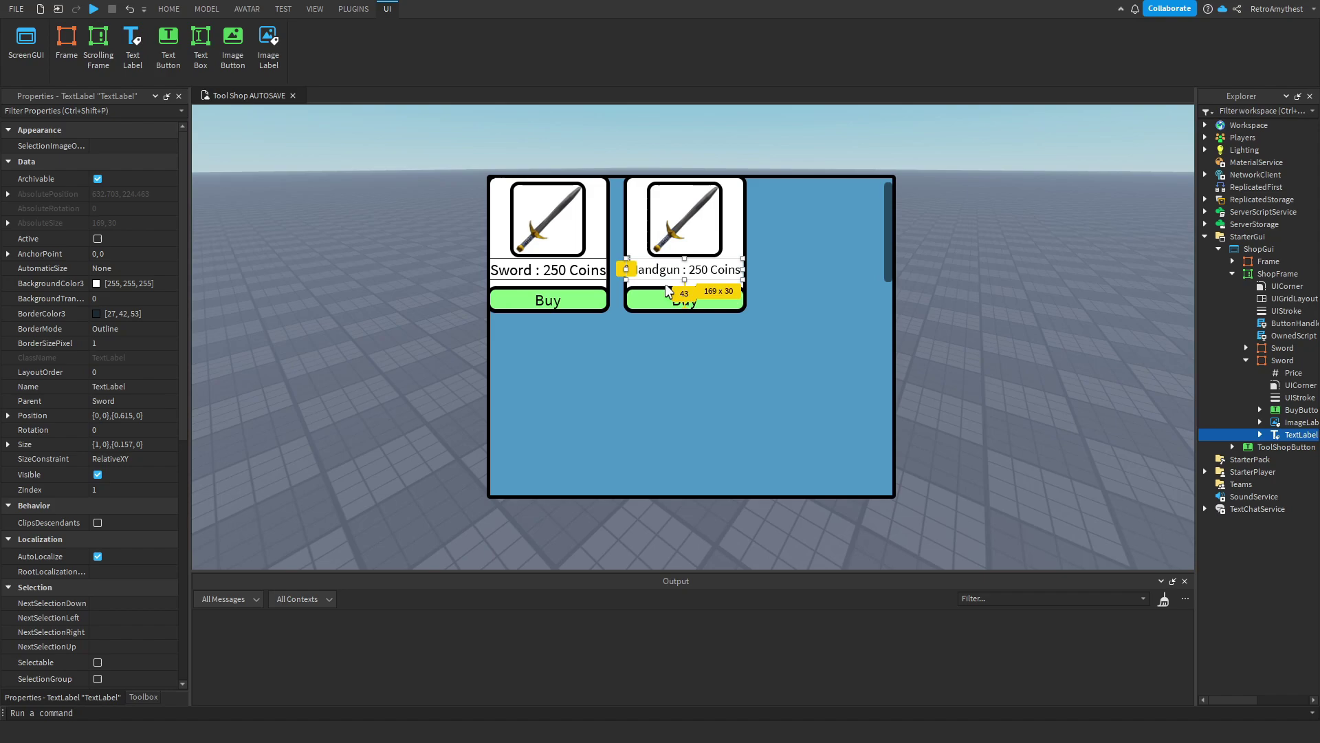
Rename the second card frame to Handgun and show the Toolbox
left_click(667, 284)
left_click(124, 392)
key("BackSpace")
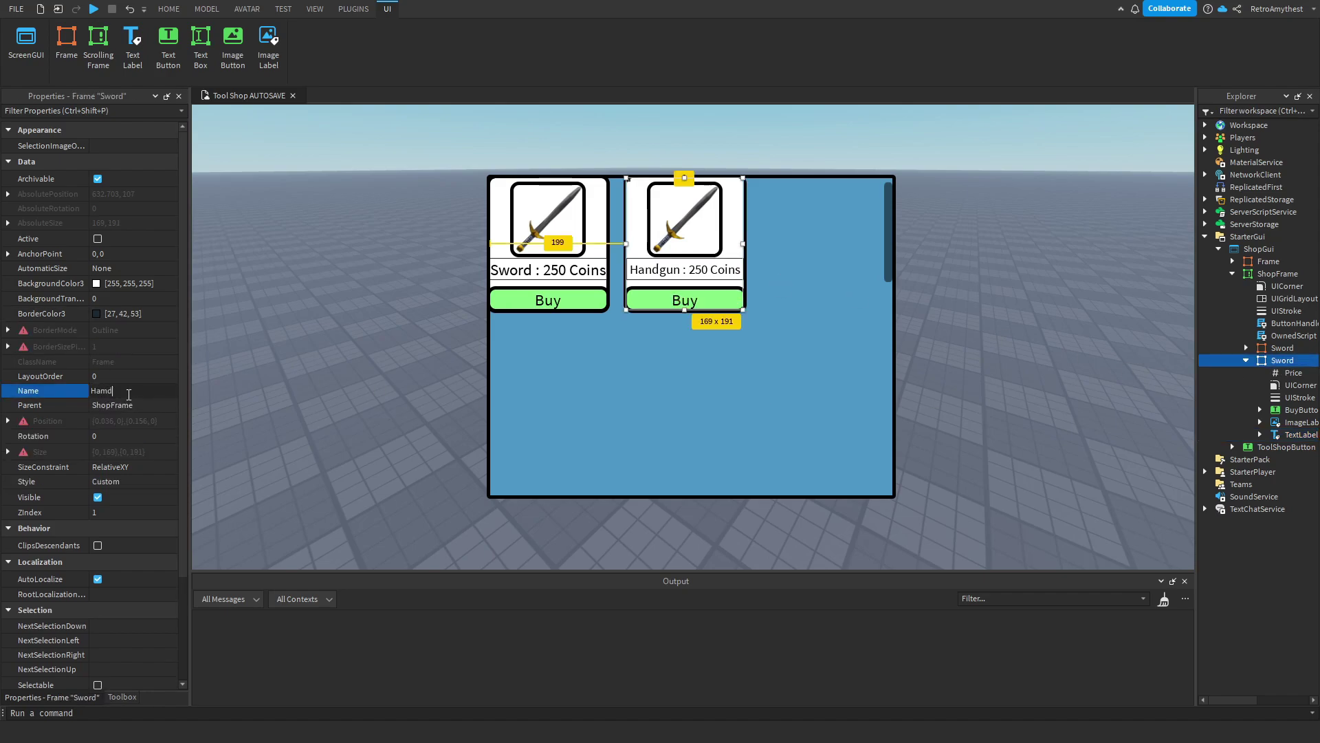
type("Handgun")
key("Return")
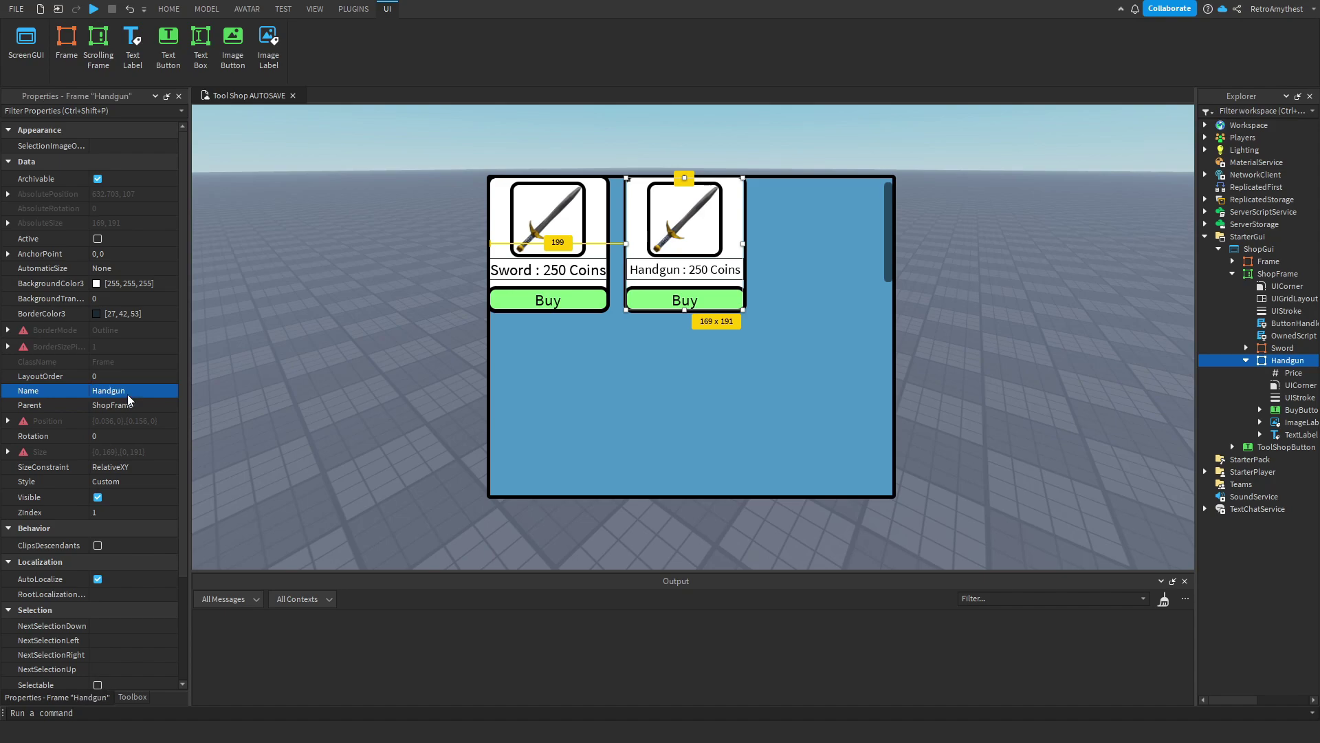
left_click(132, 697)
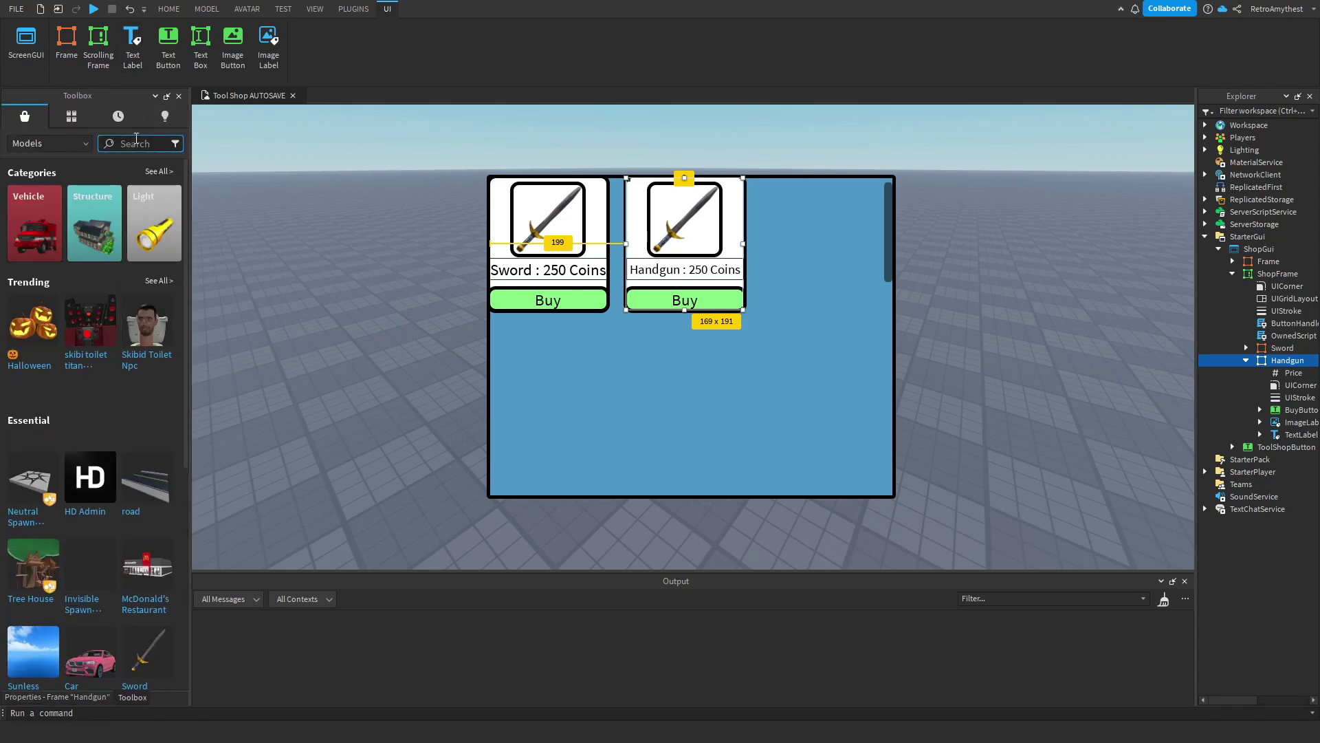
Insert the 'handgun' search's Pistol / Handgun without StarterPack and move it into ServerStorage > Tools
left_click(135, 142)
type("handgun")
key("Return")
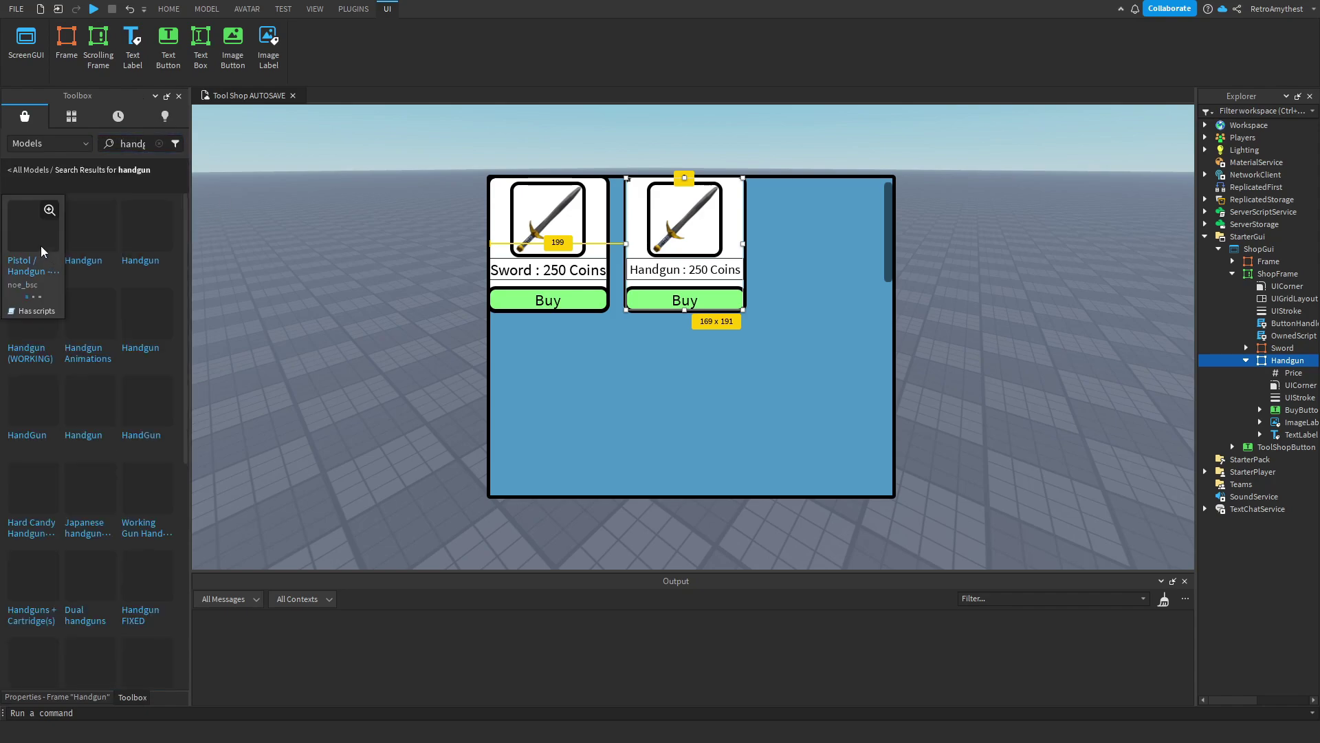
left_click(42, 251)
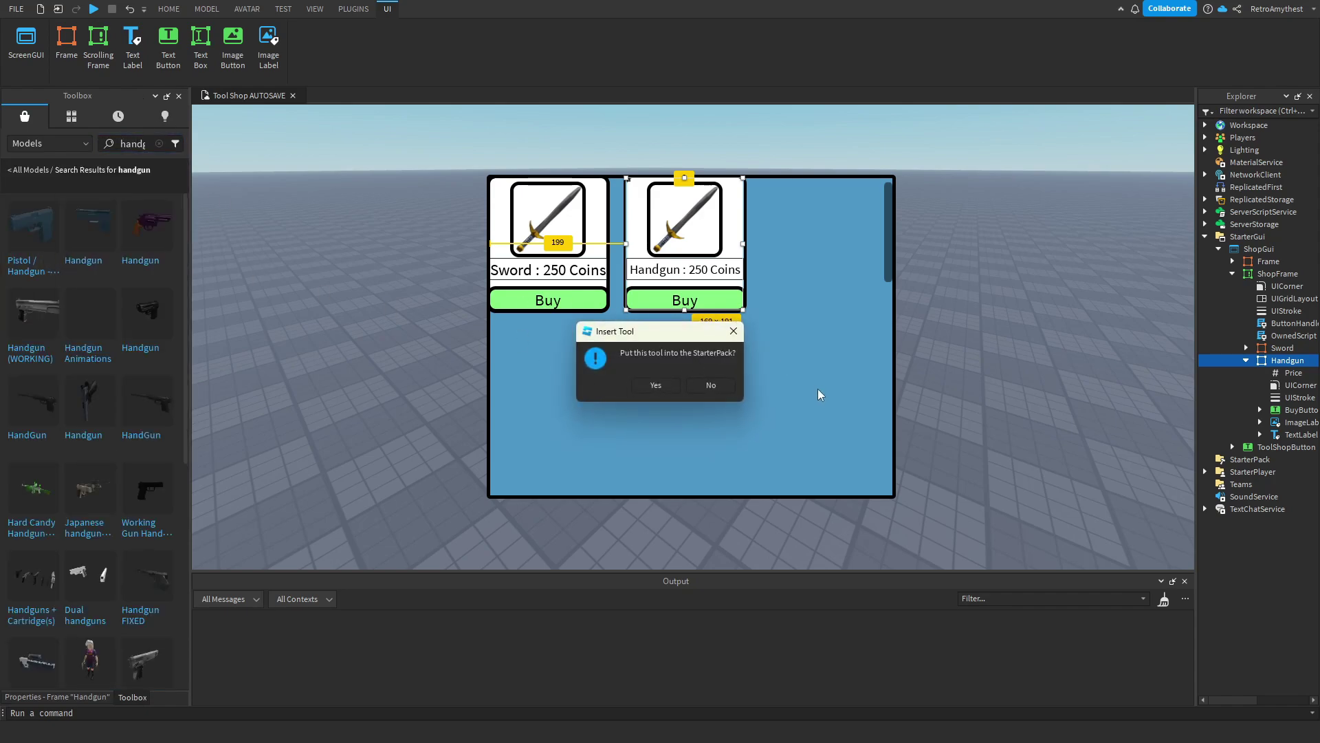
left_click(711, 386)
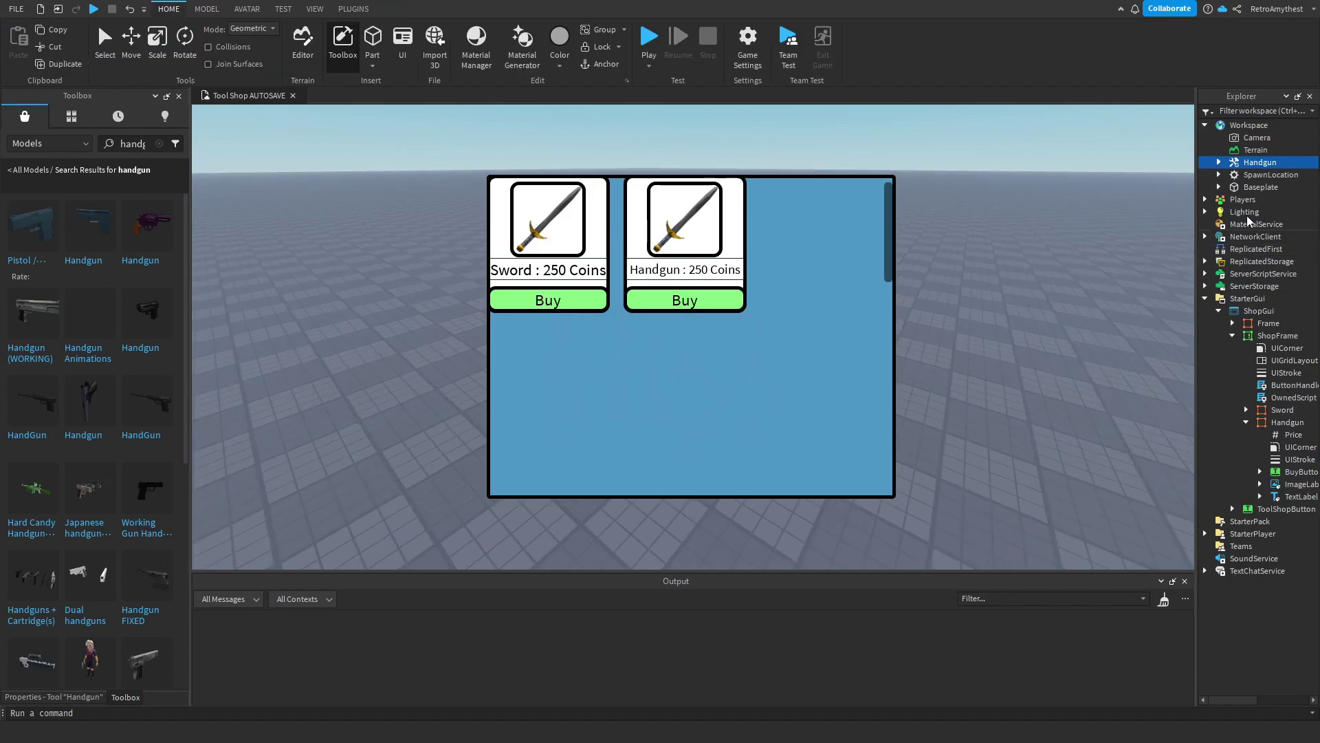
left_click_drag(1259, 175, 1252, 288)
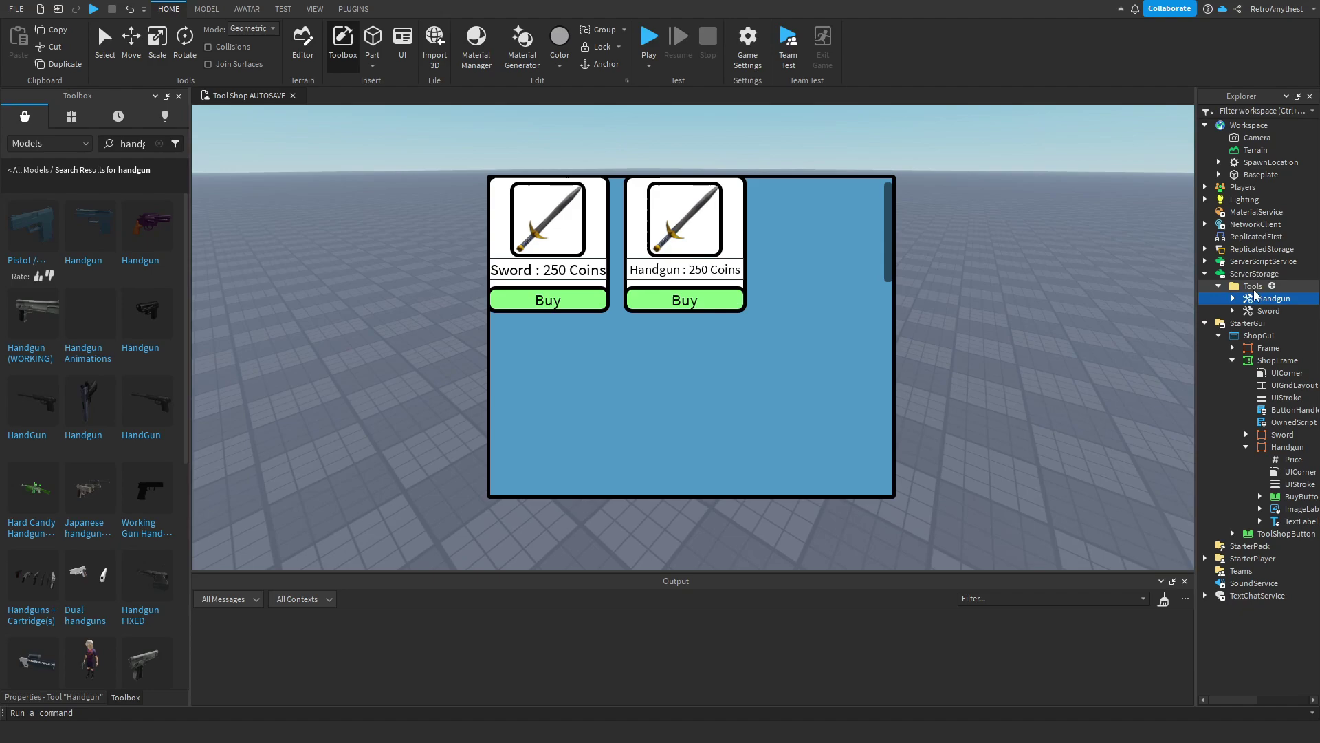
left_click(1284, 448)
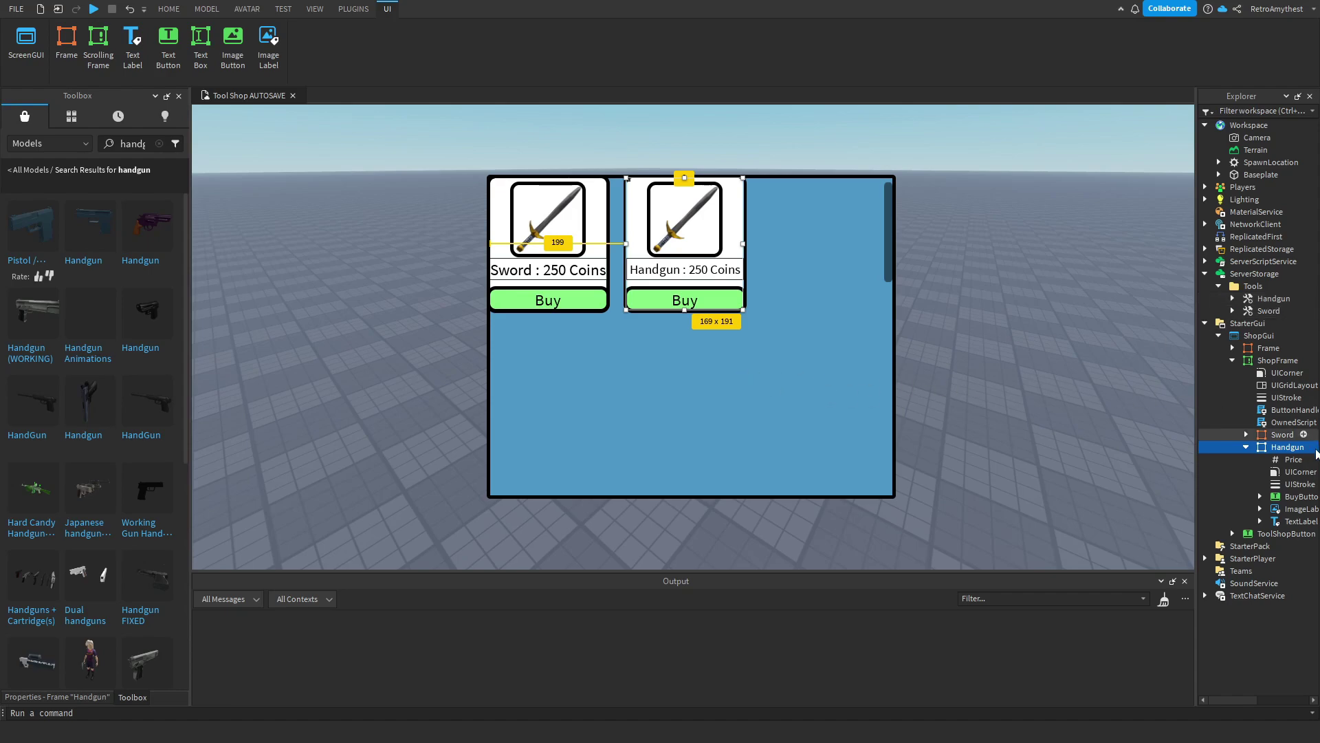
Set the Handgun card's Price to 500 and its label to 'Handgun : 500 Coins'
left_click(1294, 460)
left_click(38, 702)
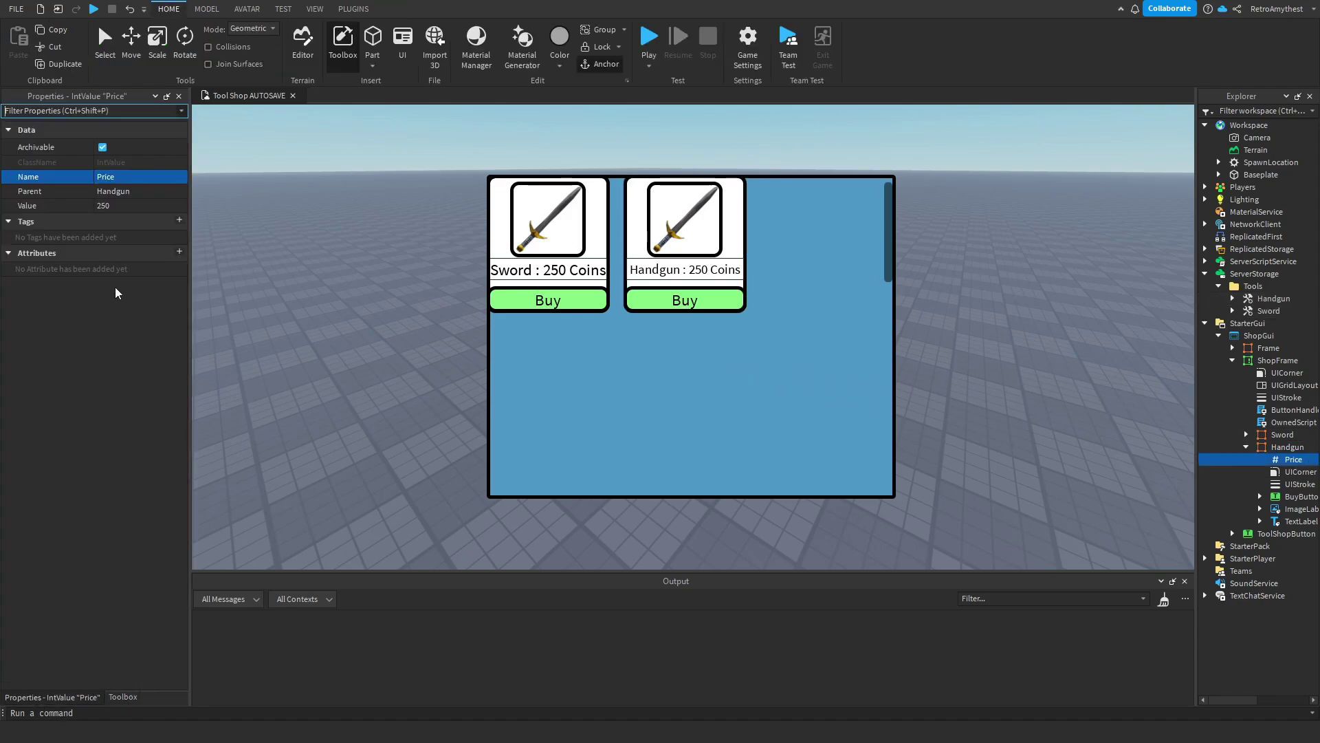
left_click(131, 206)
key("BackSpace")
type("500")
key("Return")
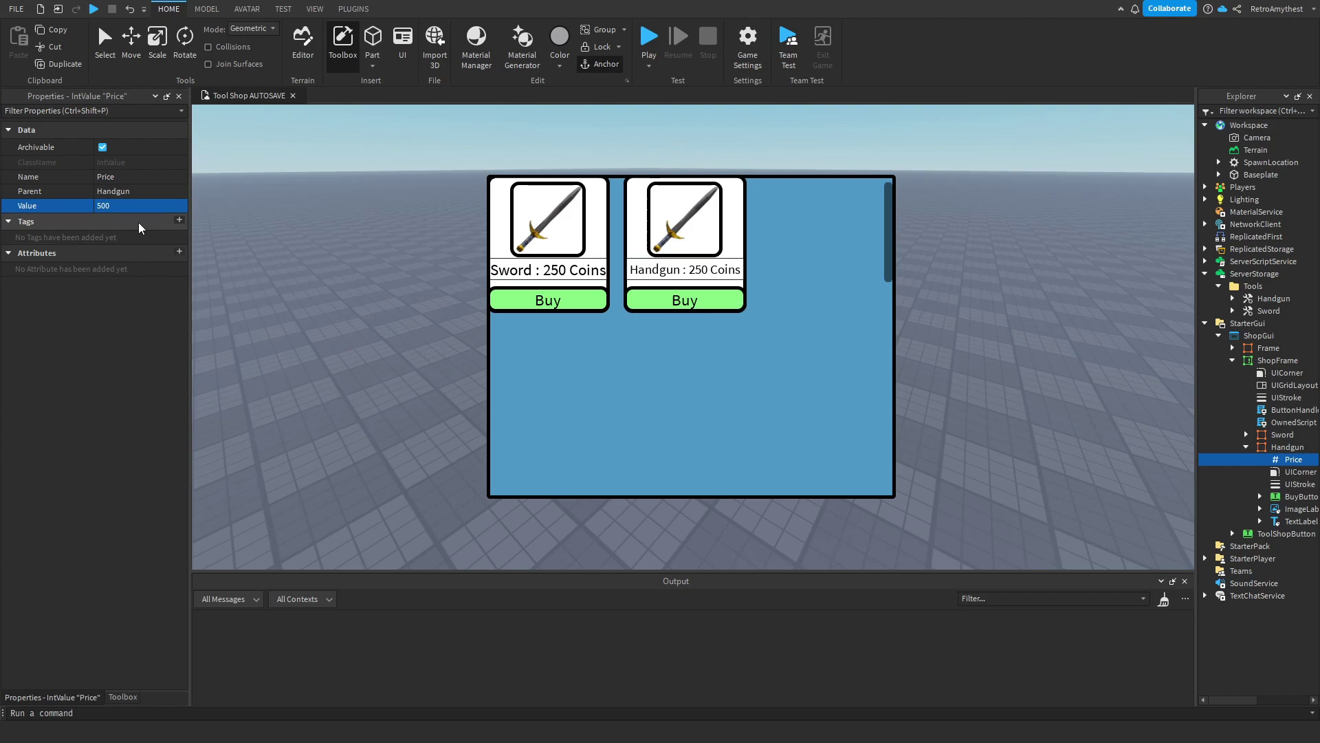
left_click(1301, 521)
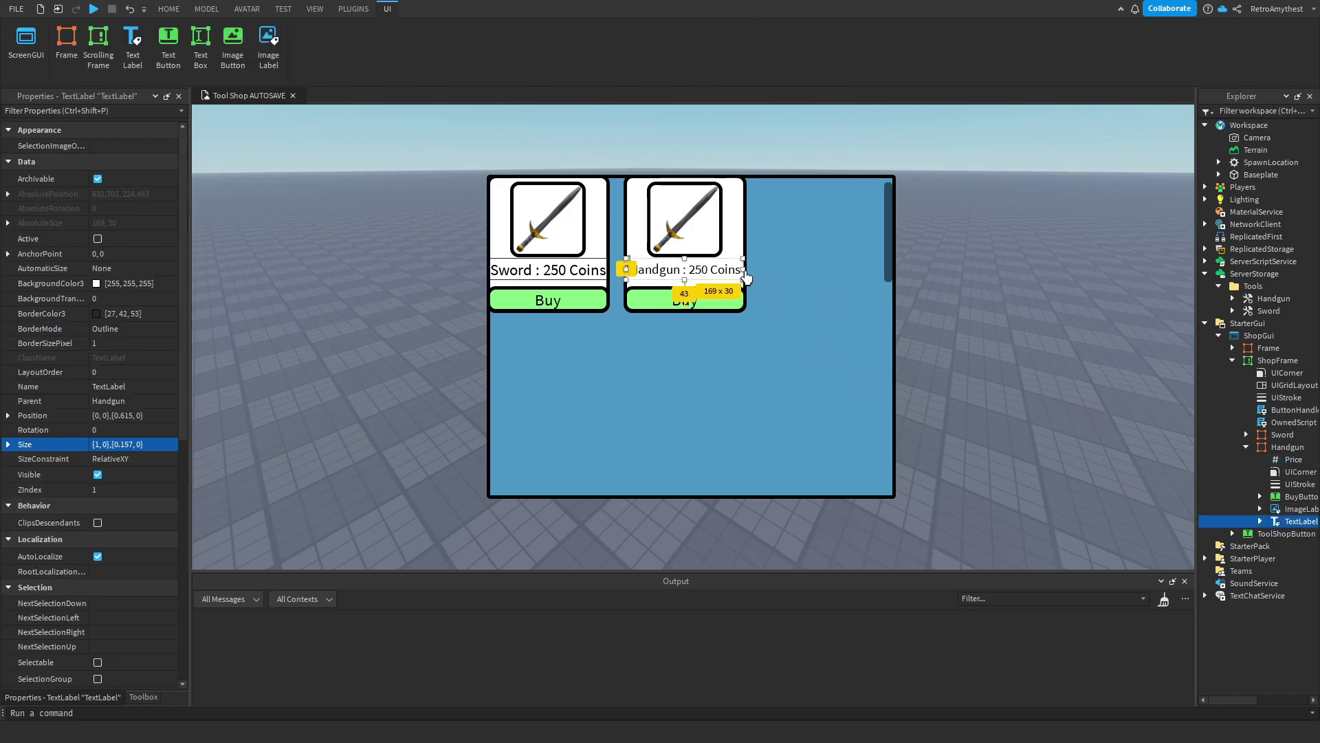
key("BackSpace")
key("BackSpace")
key("BackSpace")
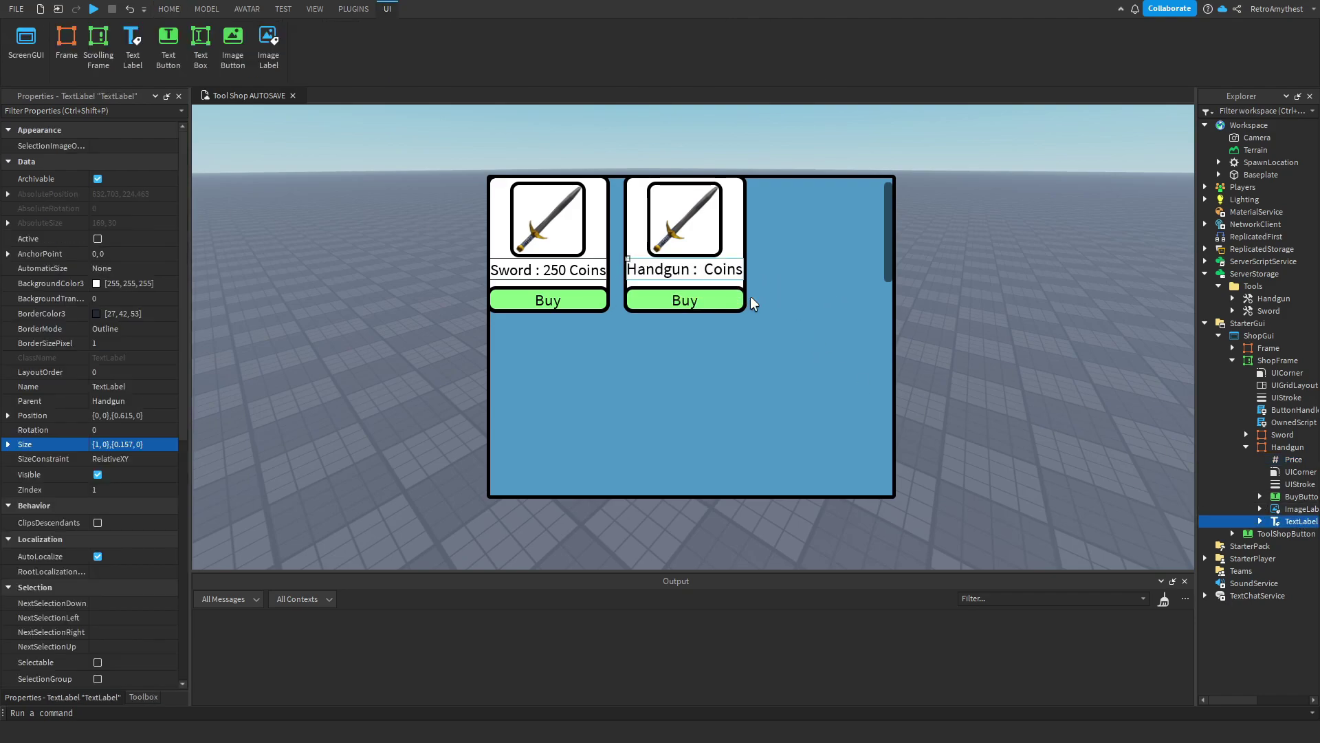
type("500")
key("Return")
Search Toolbox images for 'gun' and paste a pistol asset into the Handgun picture's Image
left_click(143, 697)
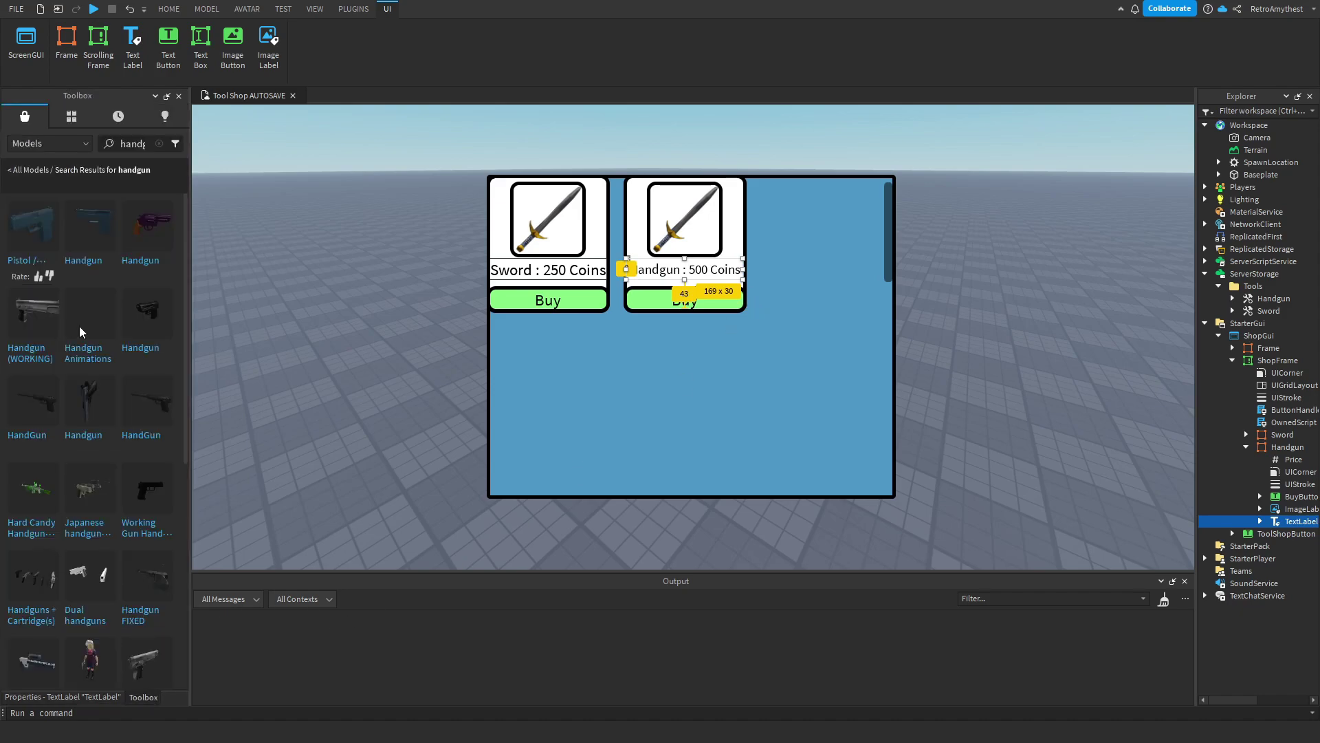
left_click(62, 143)
left_click(27, 215)
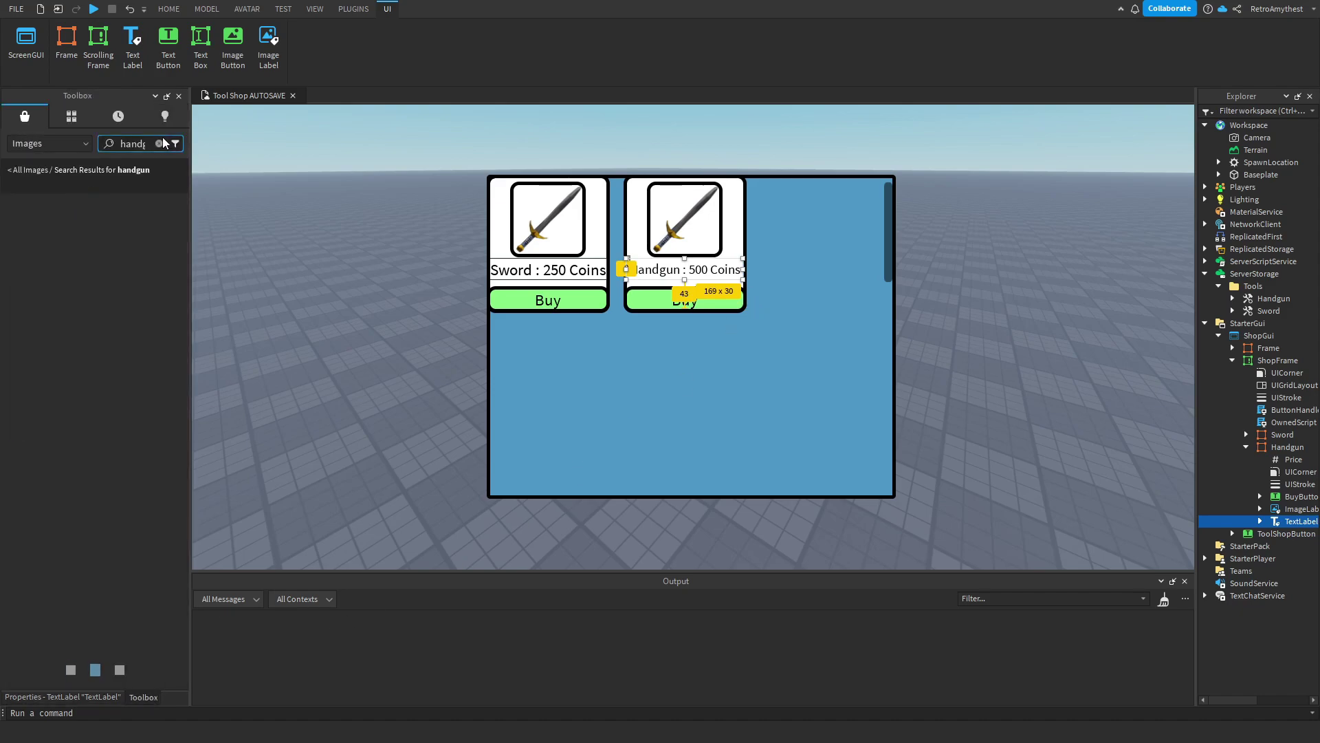
left_click(159, 144)
type("gun")
key("Return")
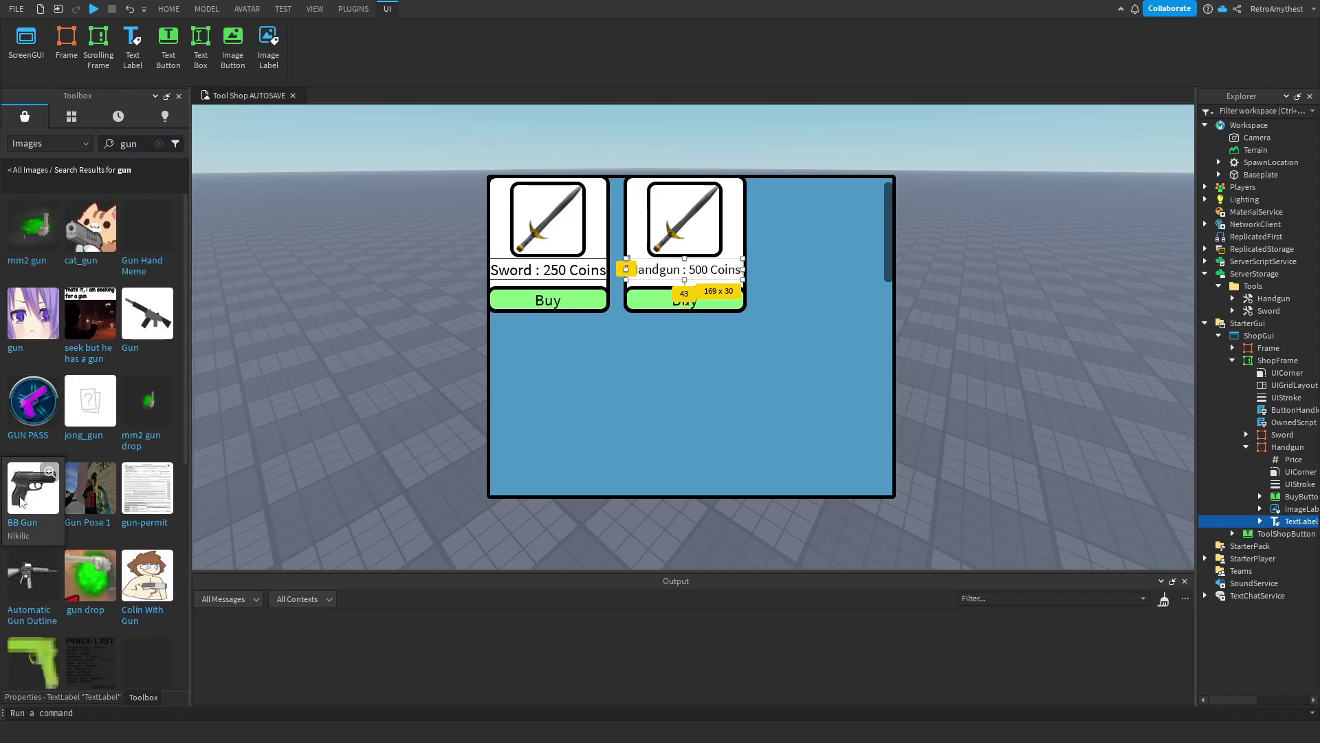
left_click(110, 697)
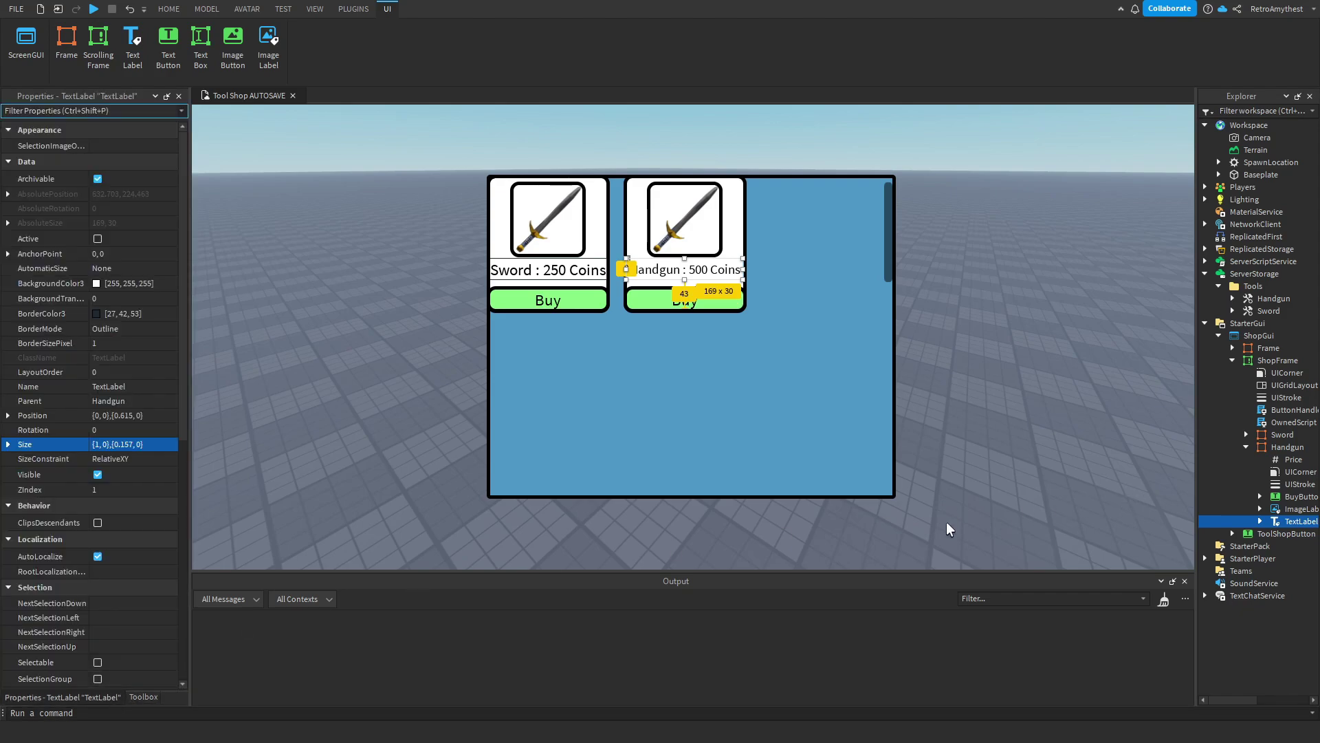
left_click(1300, 509)
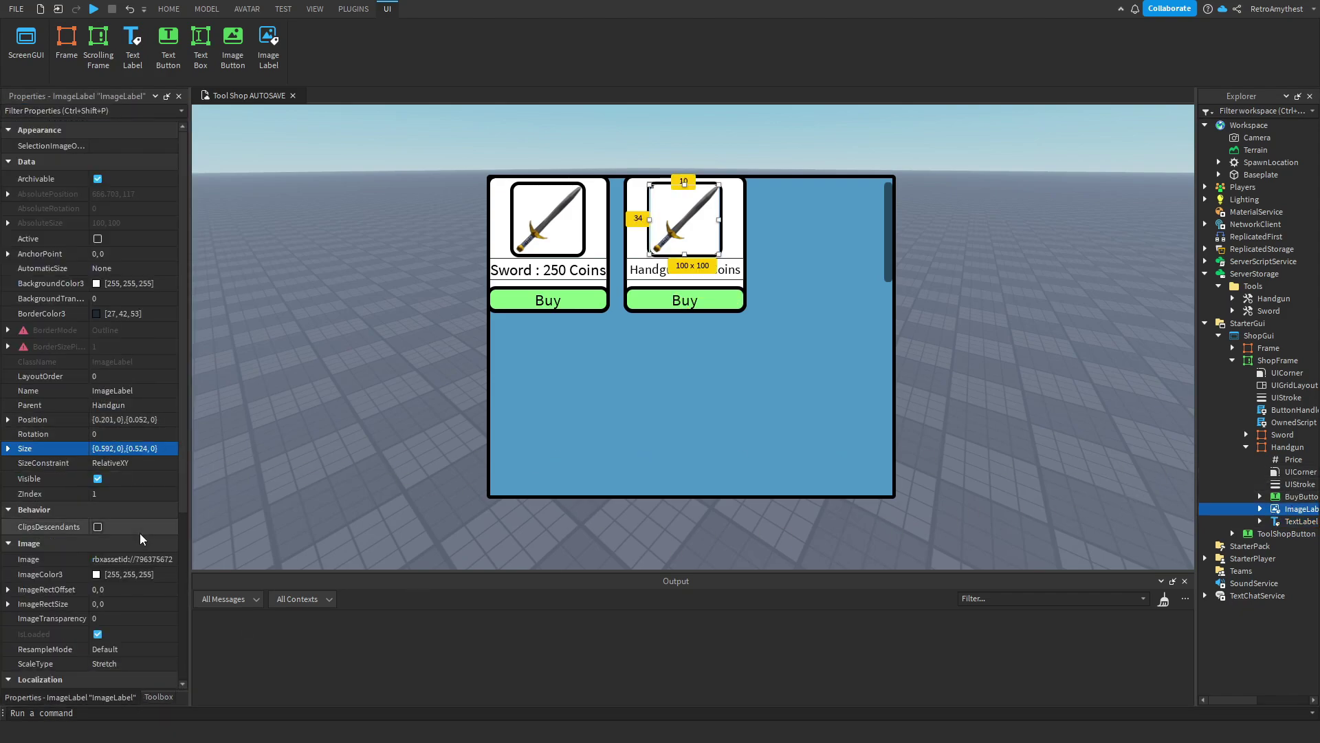
left_click(152, 563)
key("ctrl+v")
key("Return")
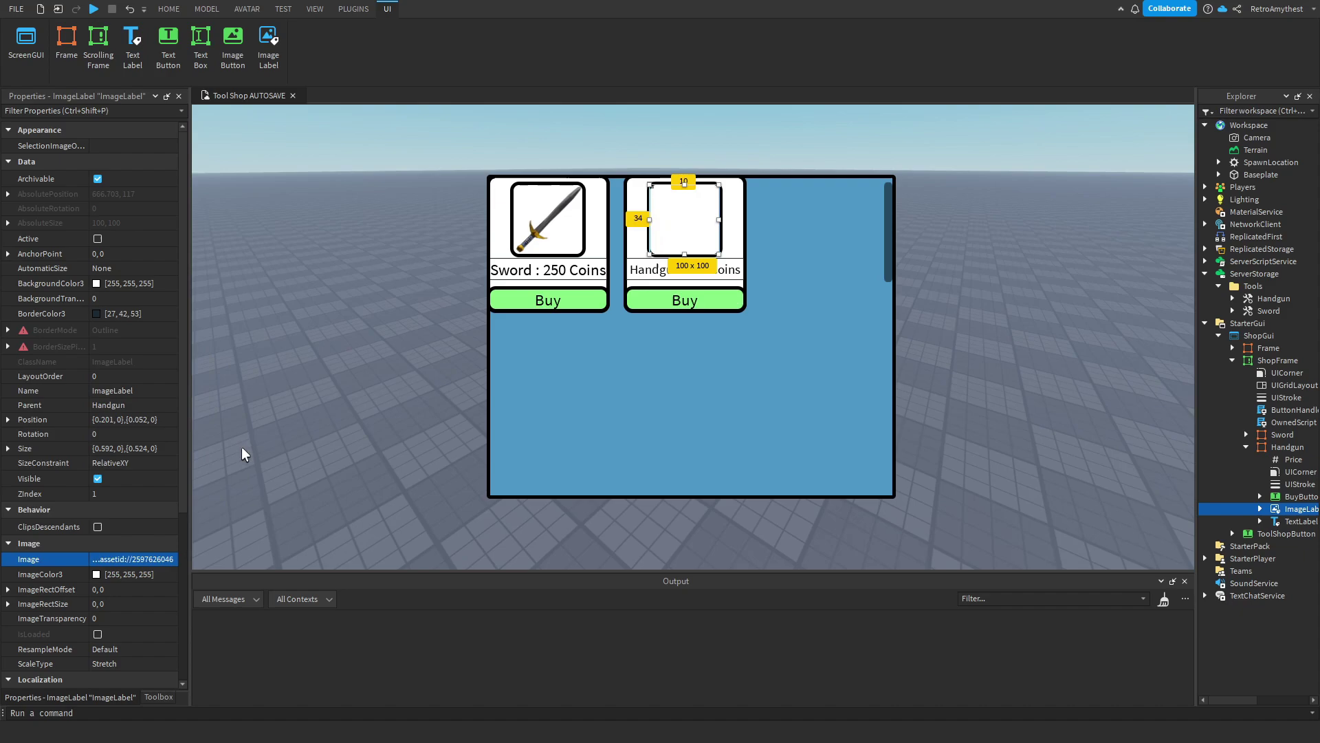
Hide the ShopFrame again in the editor
left_click(1278, 360)
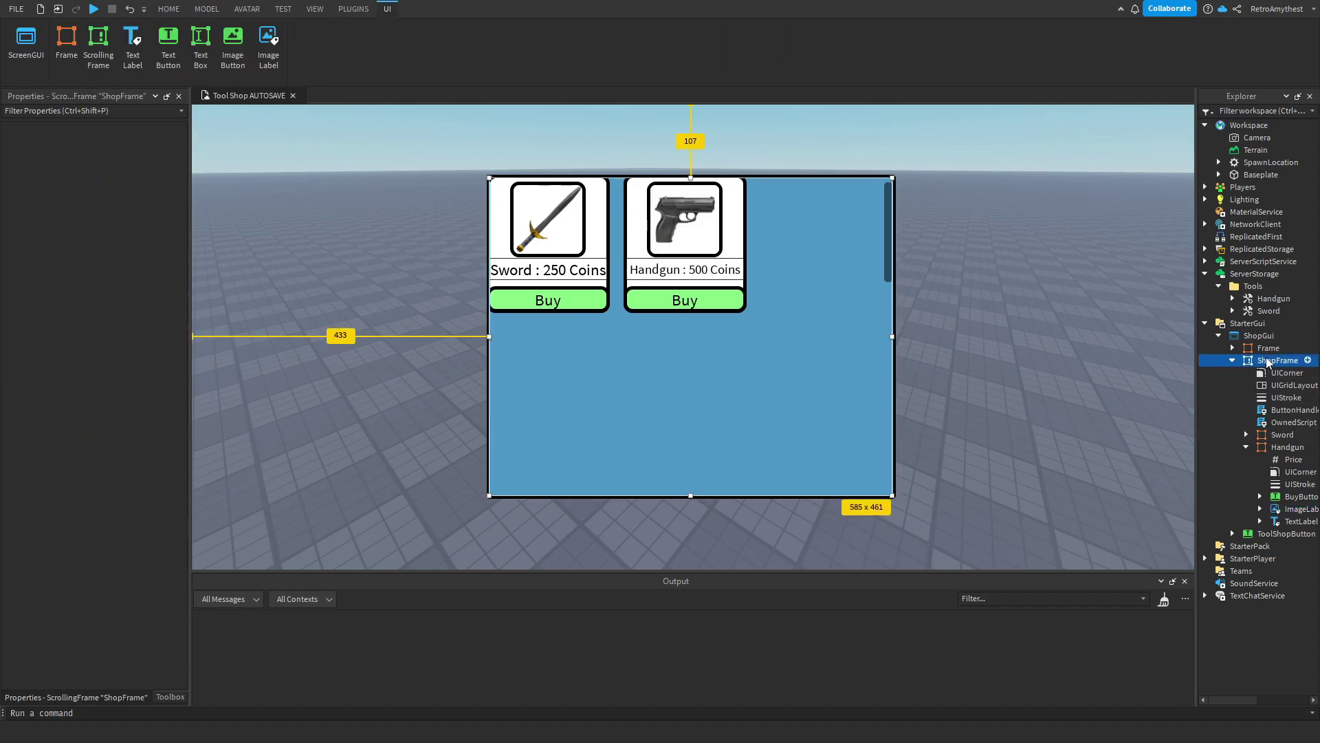
left_click(170, 696)
left_click(76, 697)
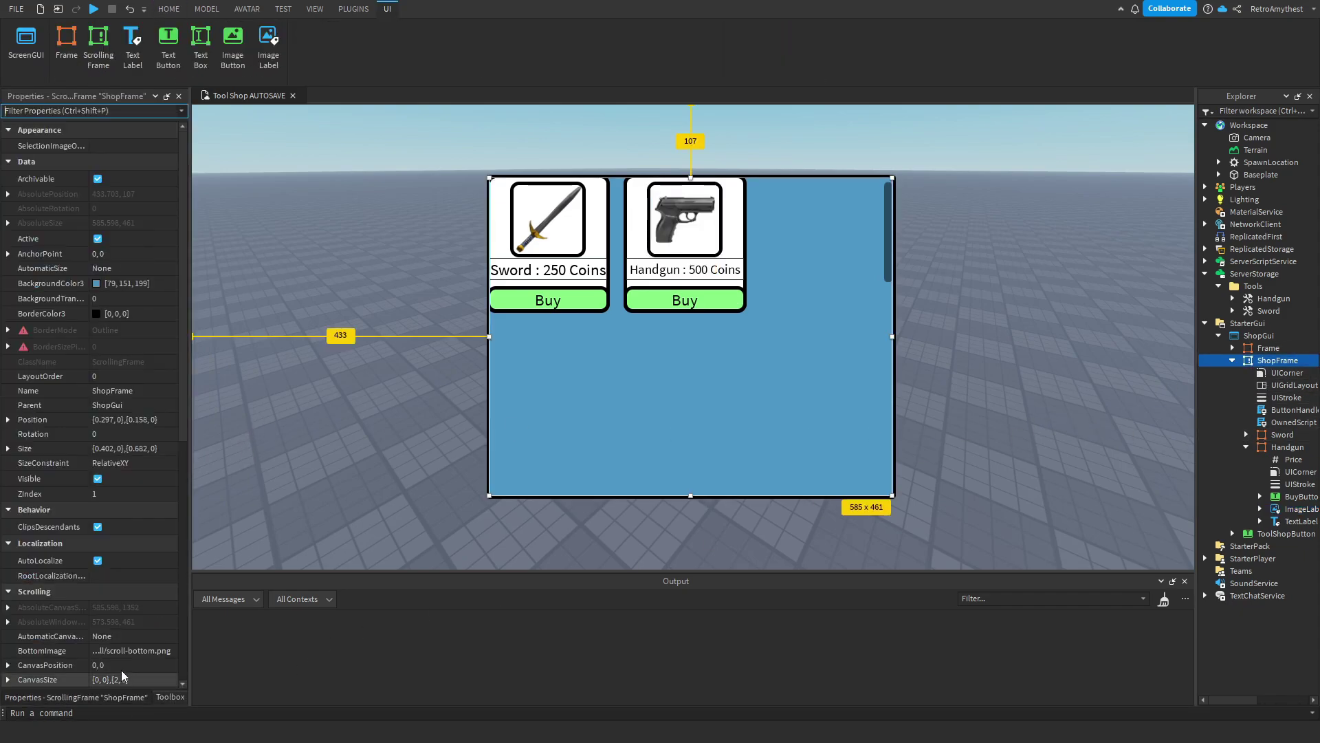
left_click(348, 436)
left_click(15, 9)
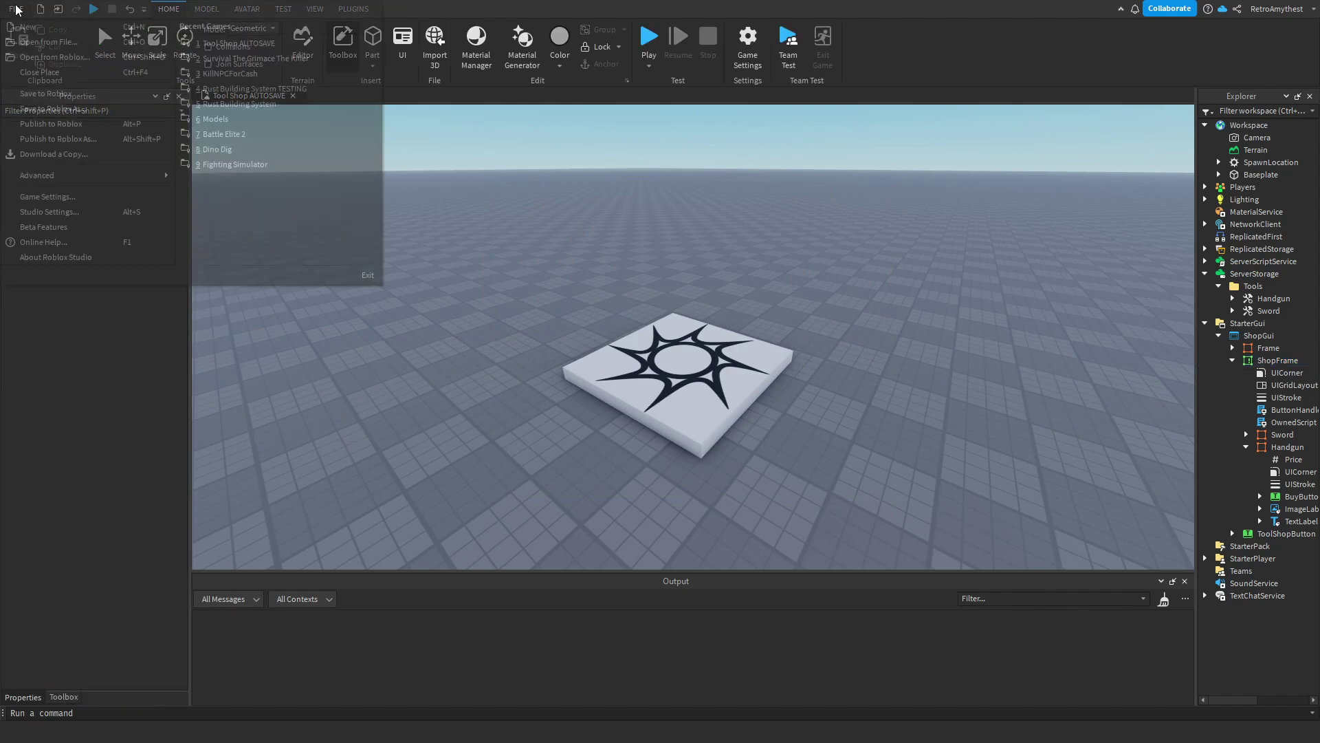
left_click(107, 131)
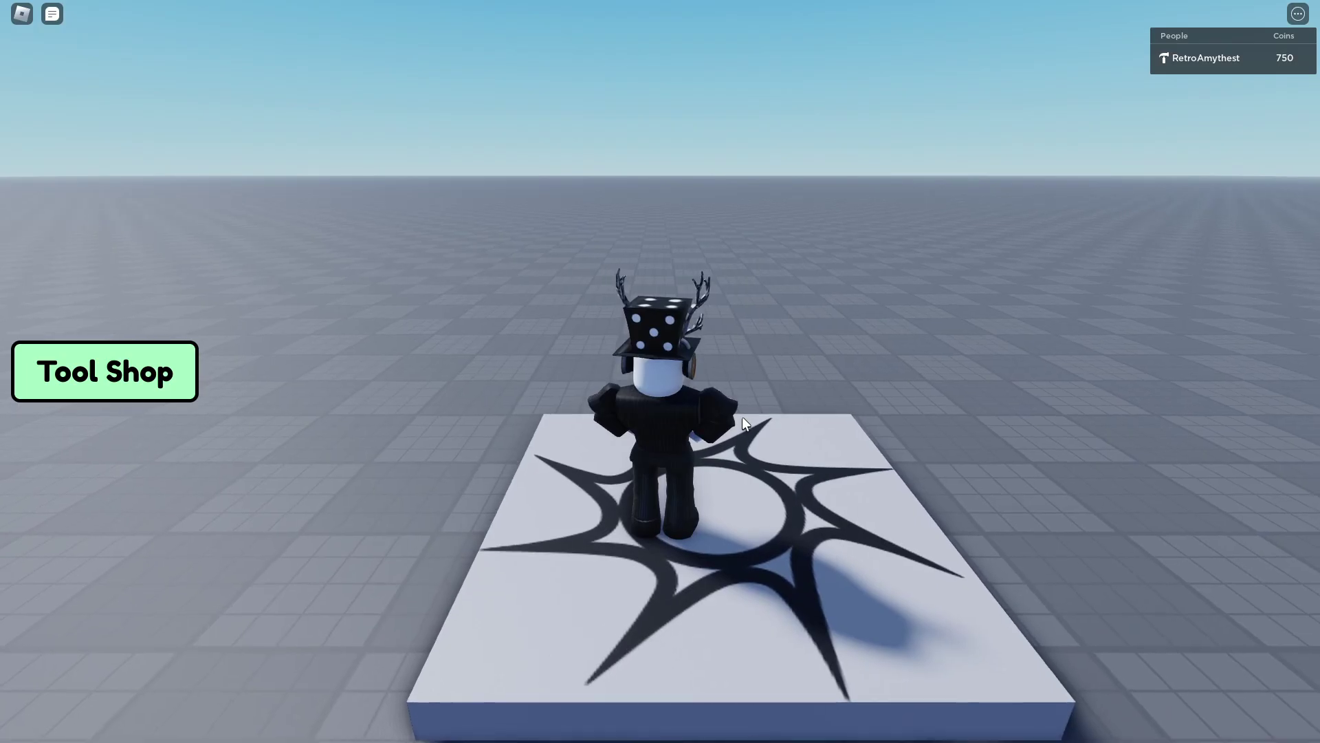
In a playtest, buy the Handgun for 500 Coins leaving 250, then equip Handgun and Sword
key("w")
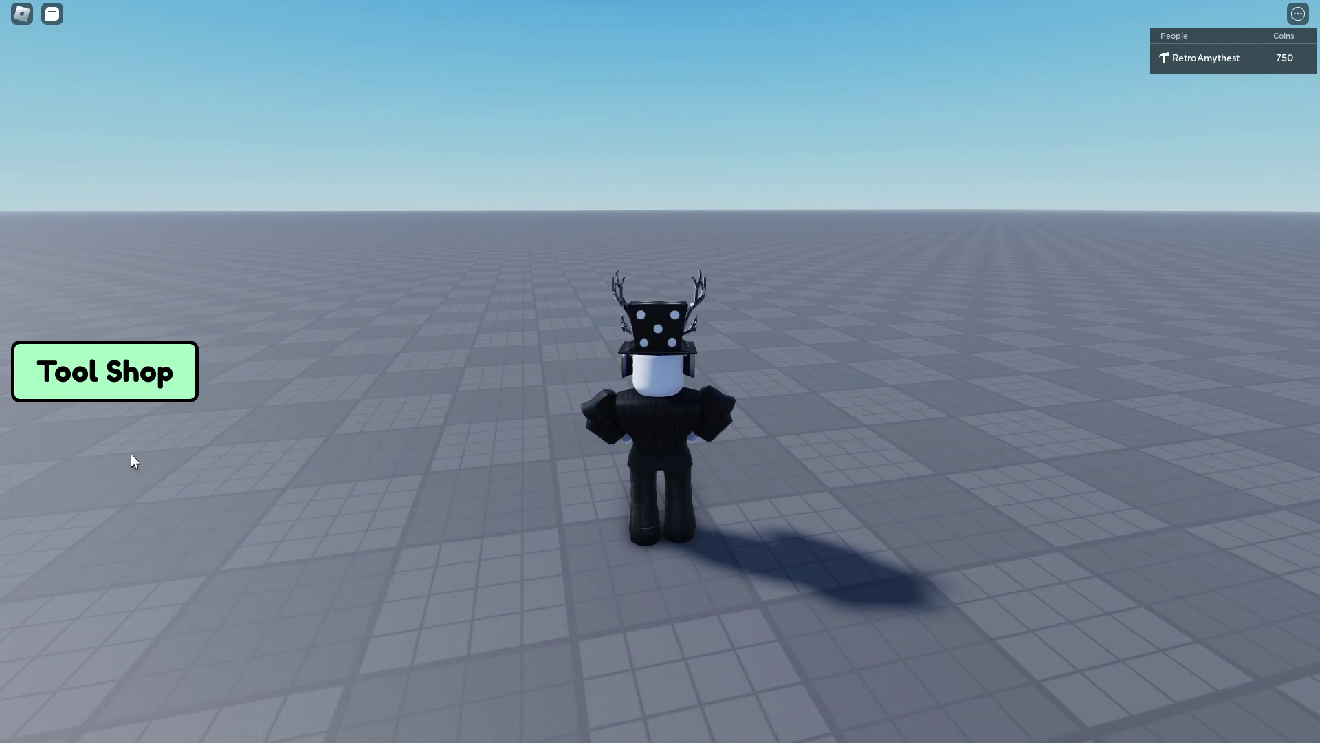
left_click(171, 382)
left_click(599, 244)
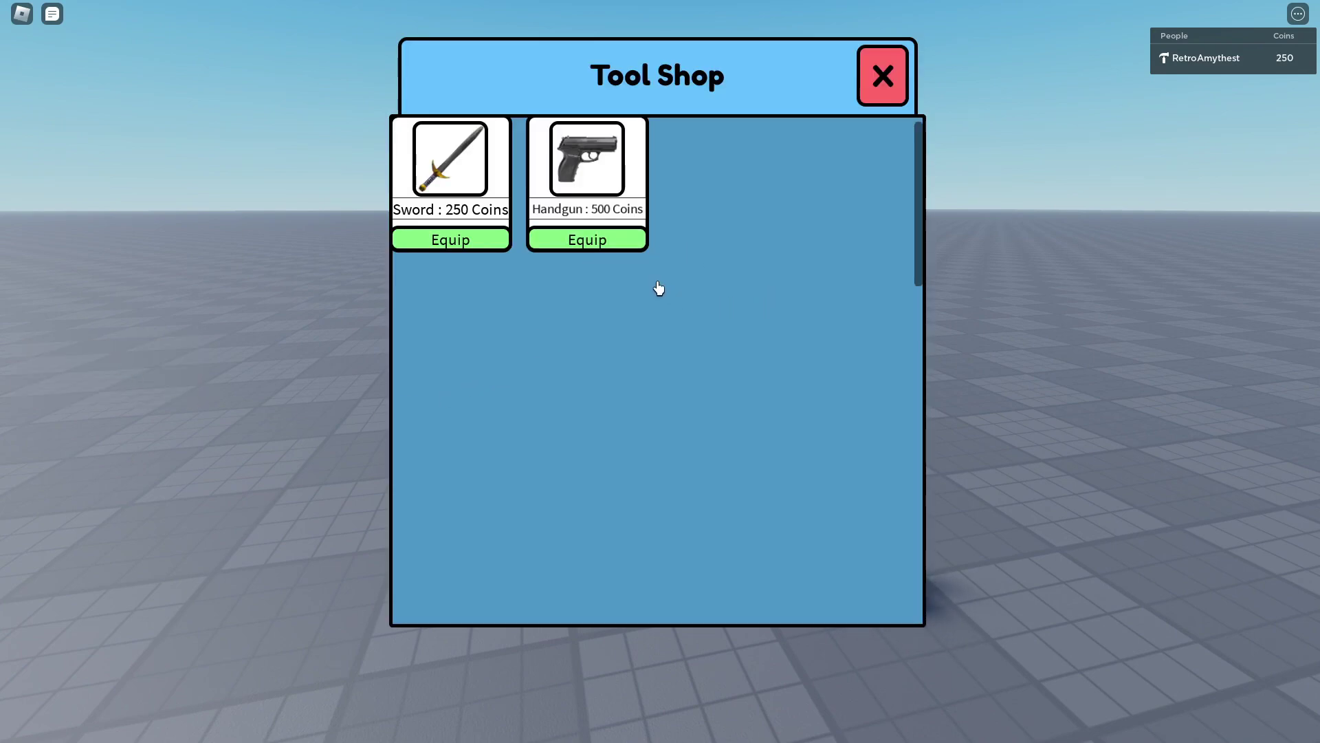
left_click(588, 241)
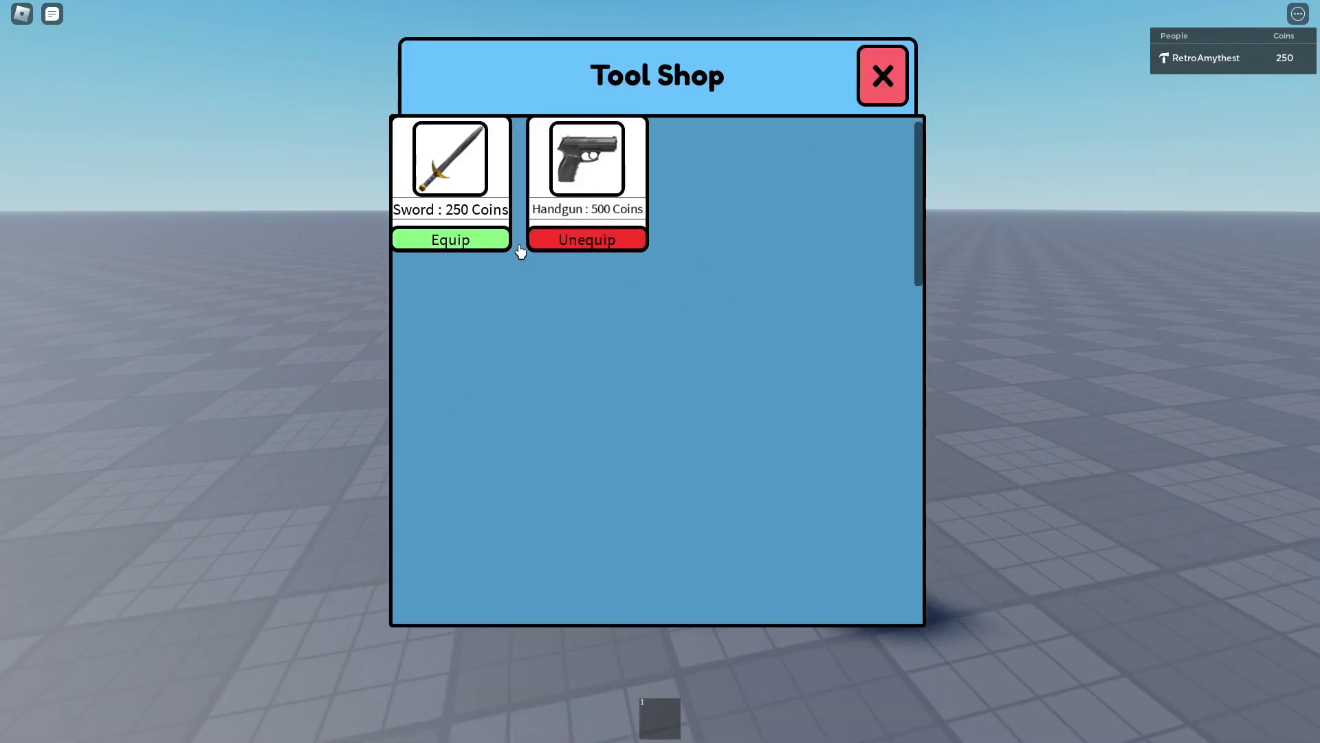
left_click(451, 240)
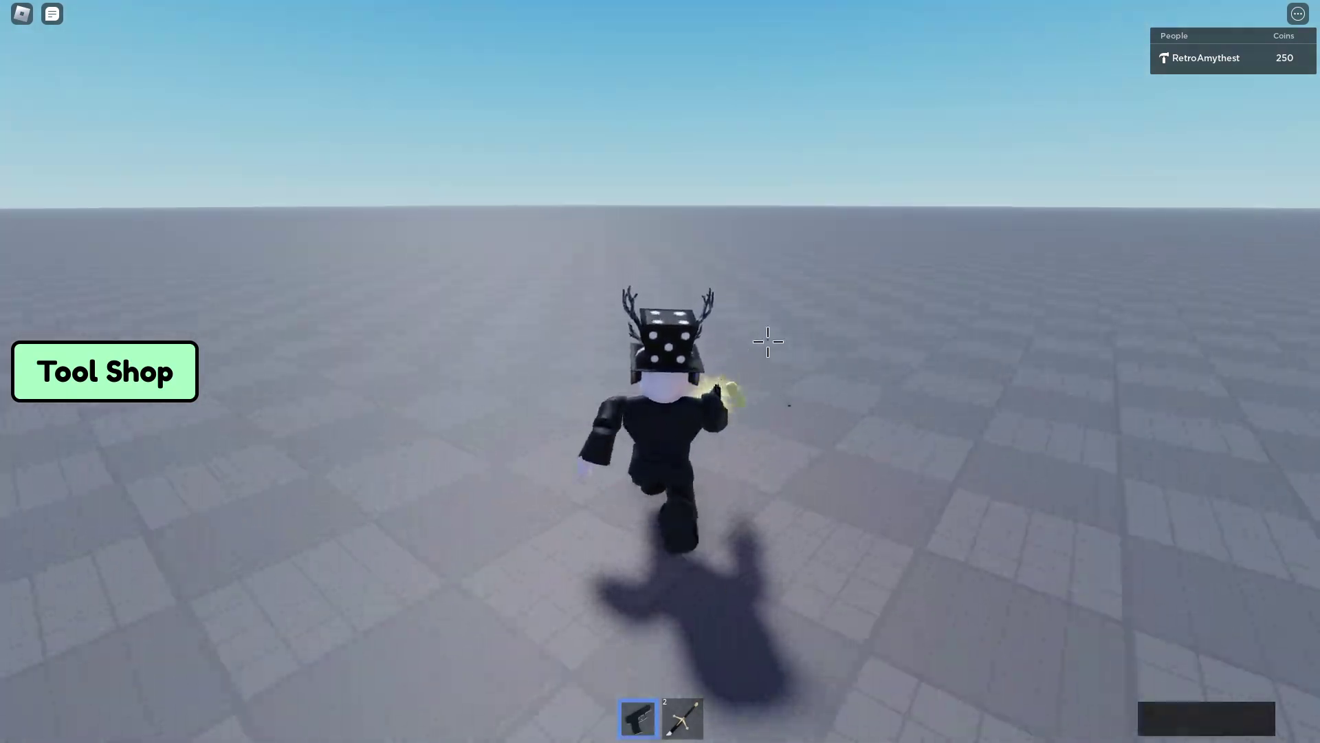
Start leaving the experience from the in-game menu, then cancel to stay in the game
key("Escape")
left_click(484, 614)
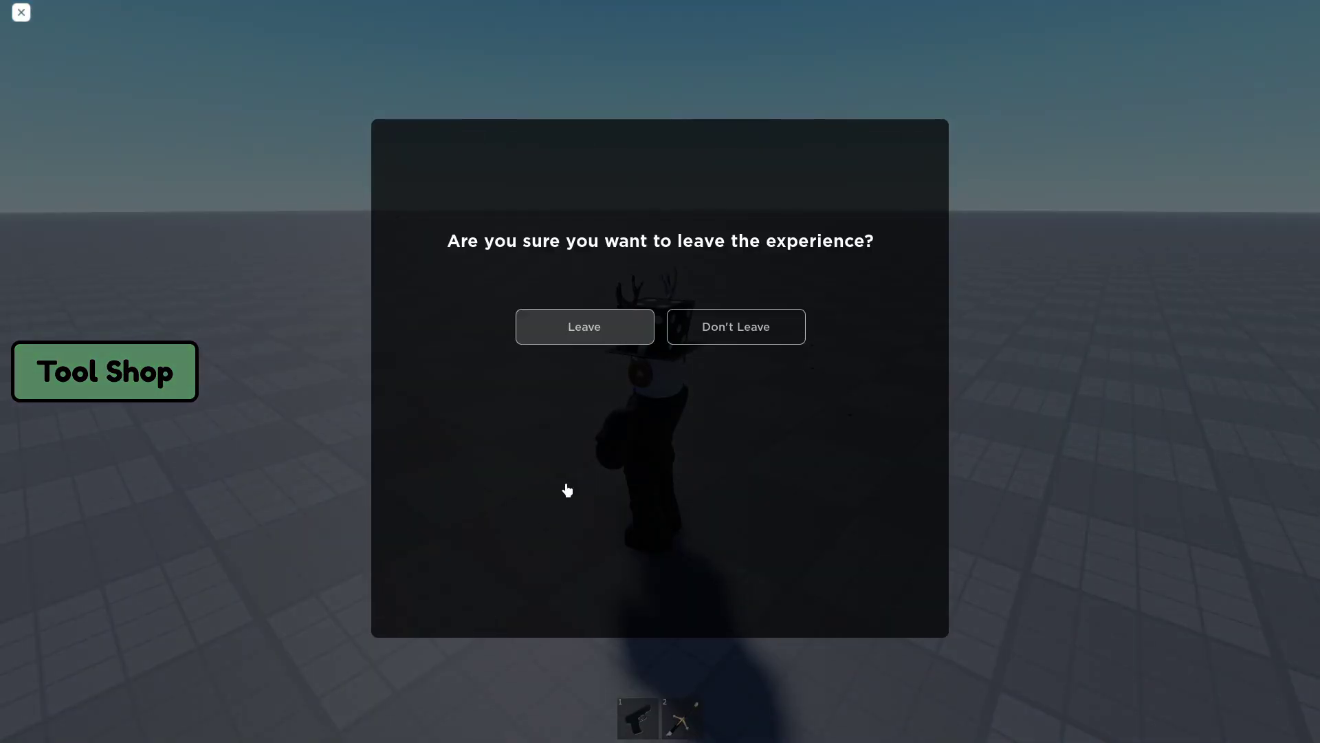
key("Escape")
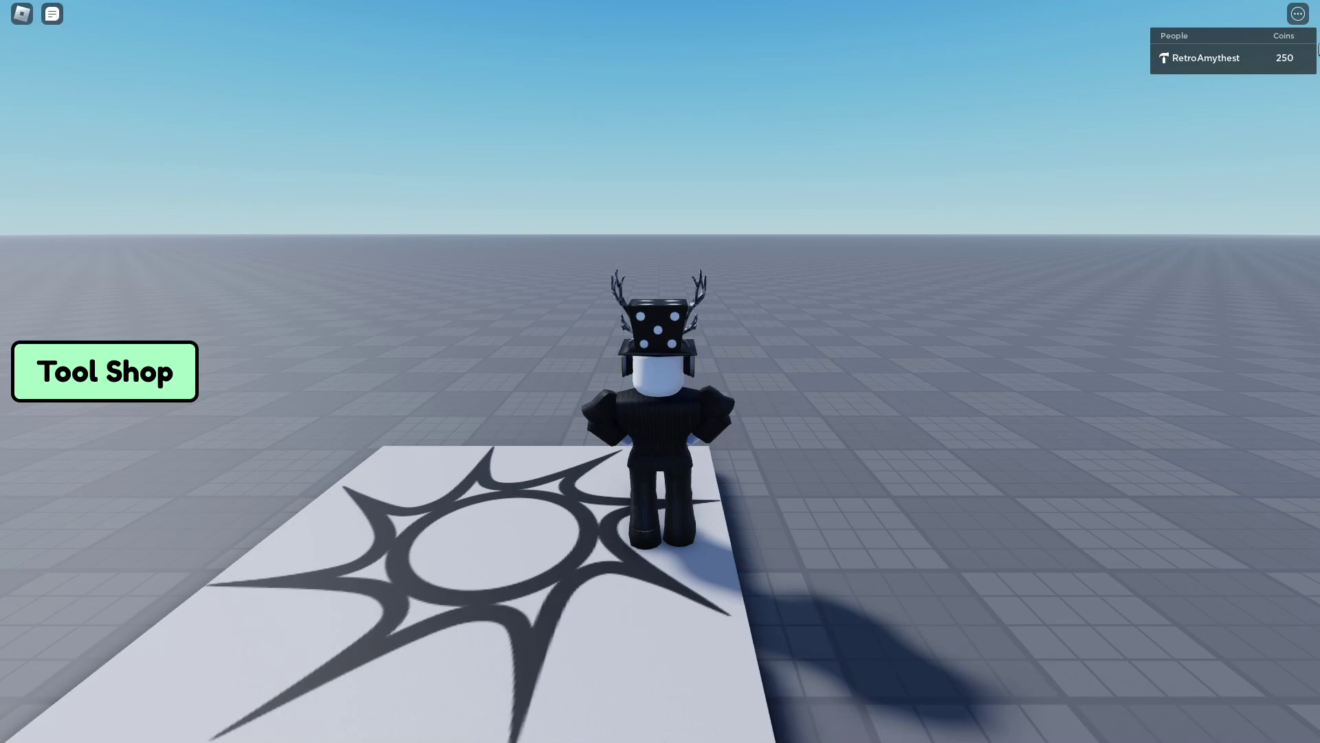
Equip the Handgun and Sword from the Tool Shop, close it and walk around the baseplate
left_click(105, 371)
left_click(588, 239)
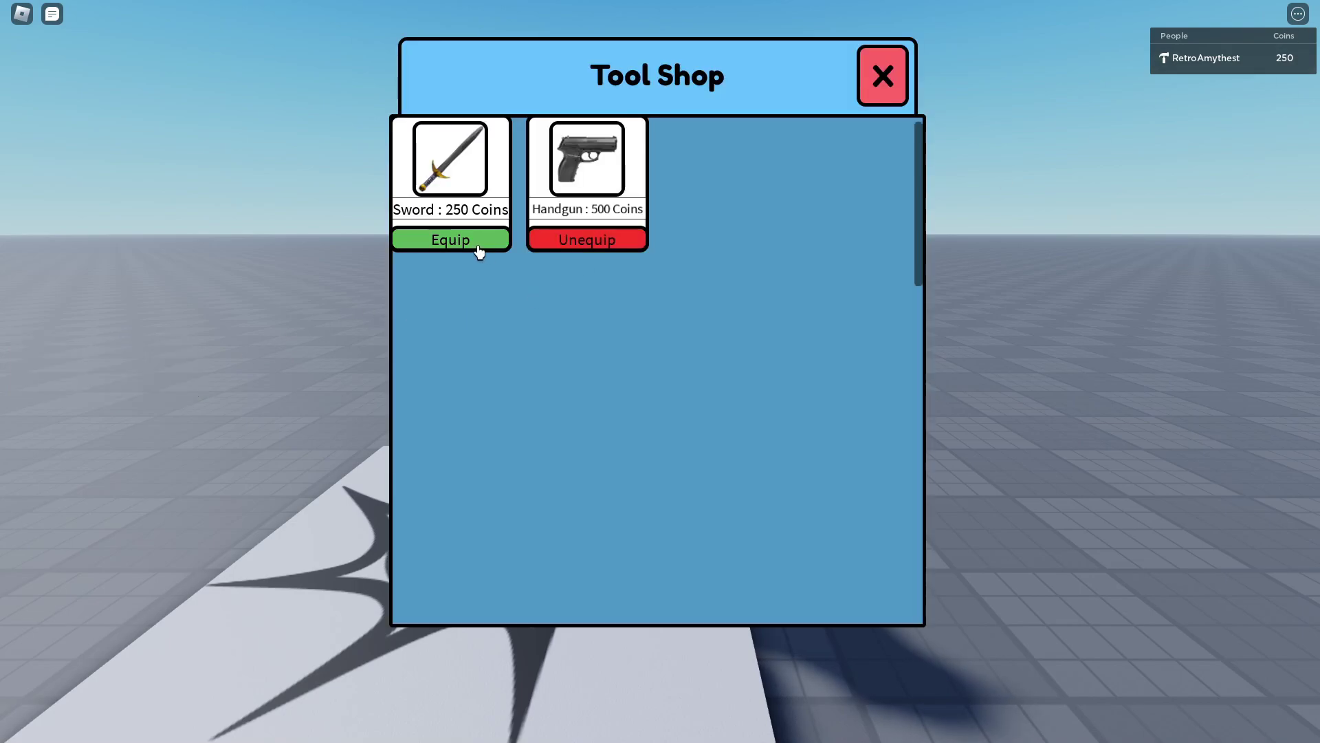
left_click(477, 241)
left_click(883, 77)
key("w")
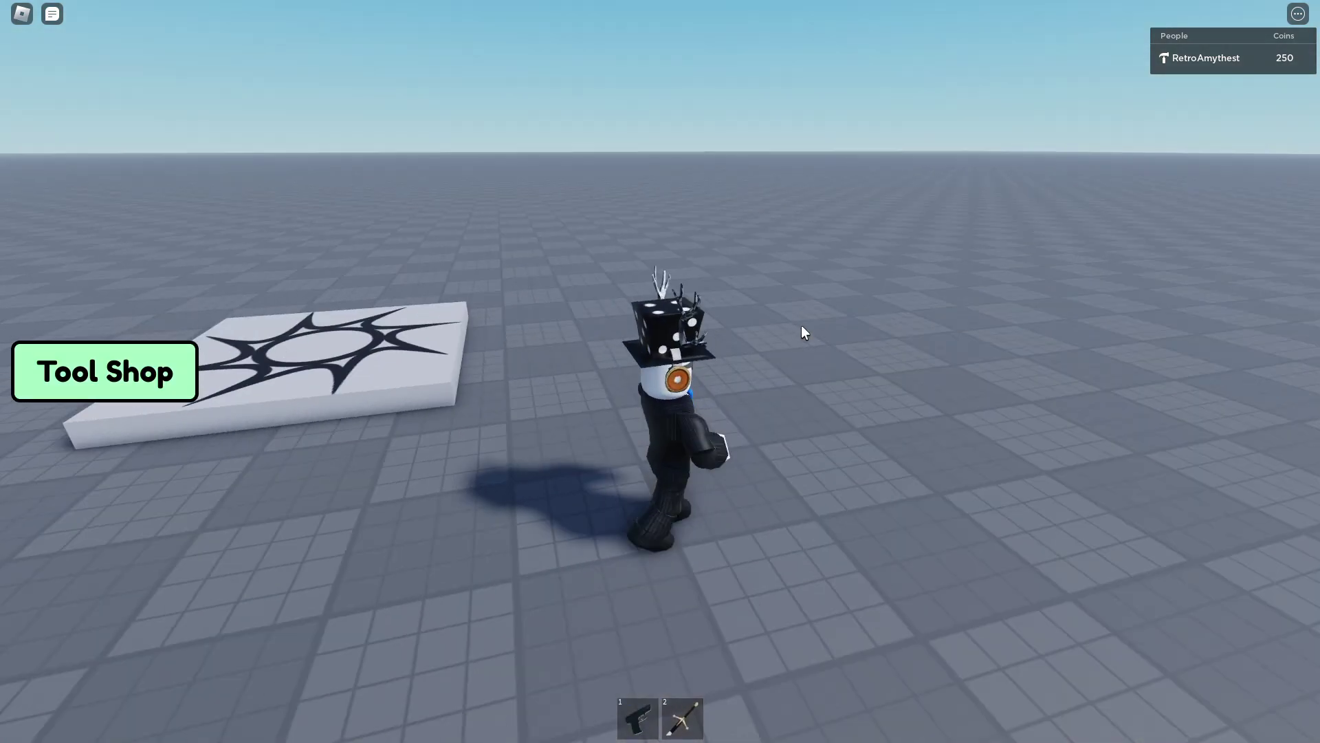
right_click_drag(778, 327, 777, 328)
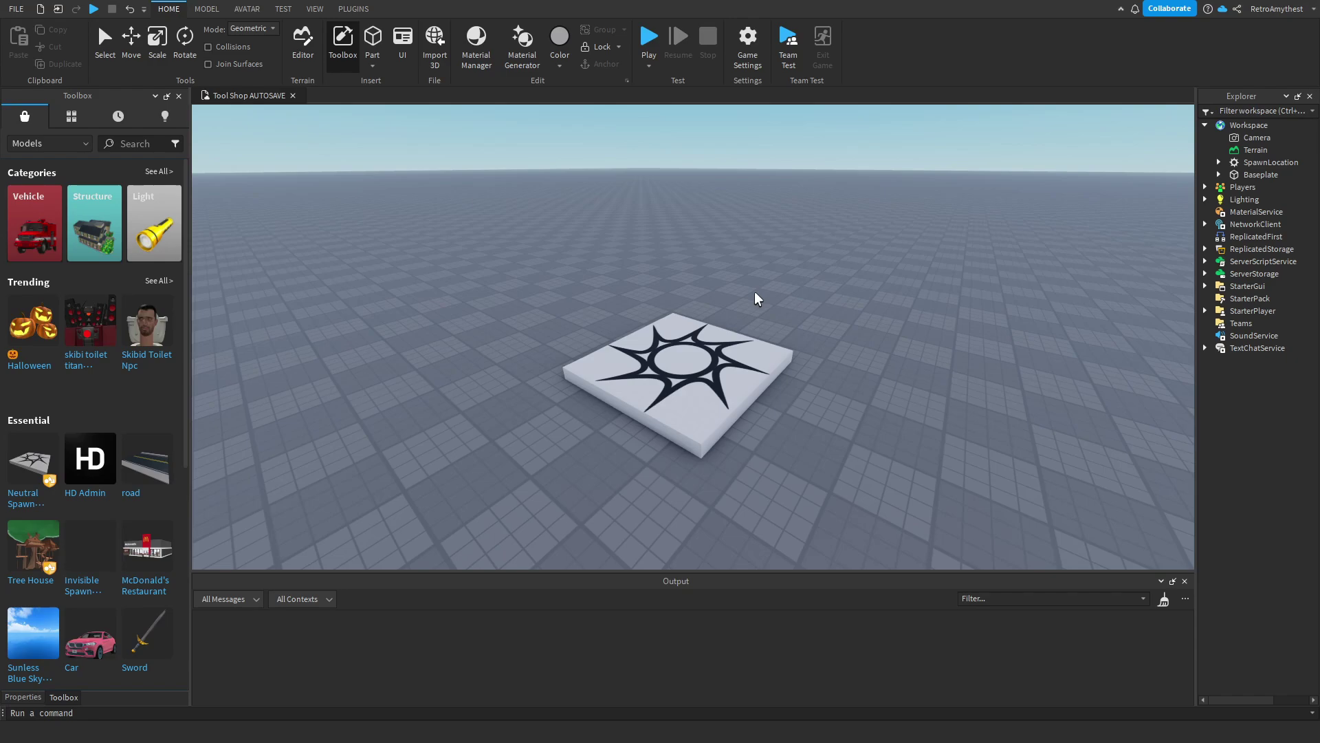
In Leaderstats/DataStore, rename the coins variable and the Coins stat name on lines 9–11 to cash/Cash
left_click(1205, 262)
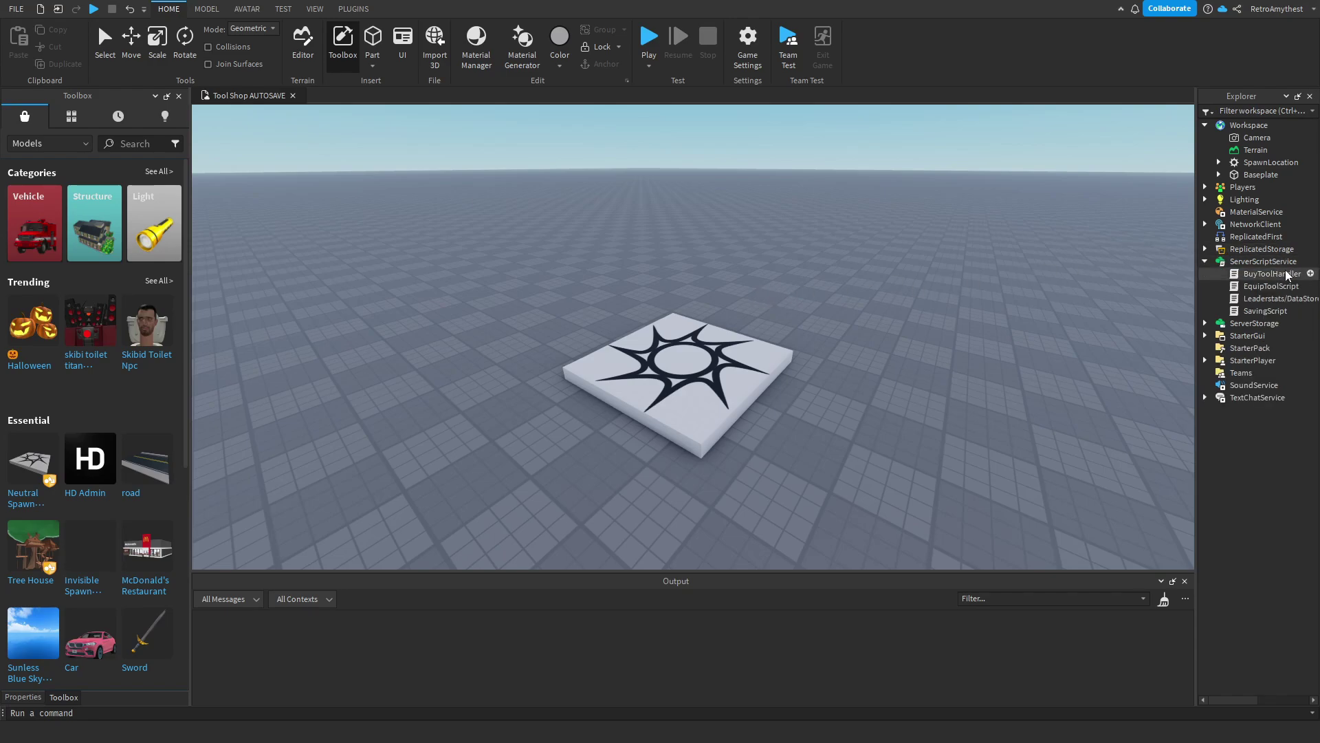
left_click(1275, 299)
double_click(1275, 299)
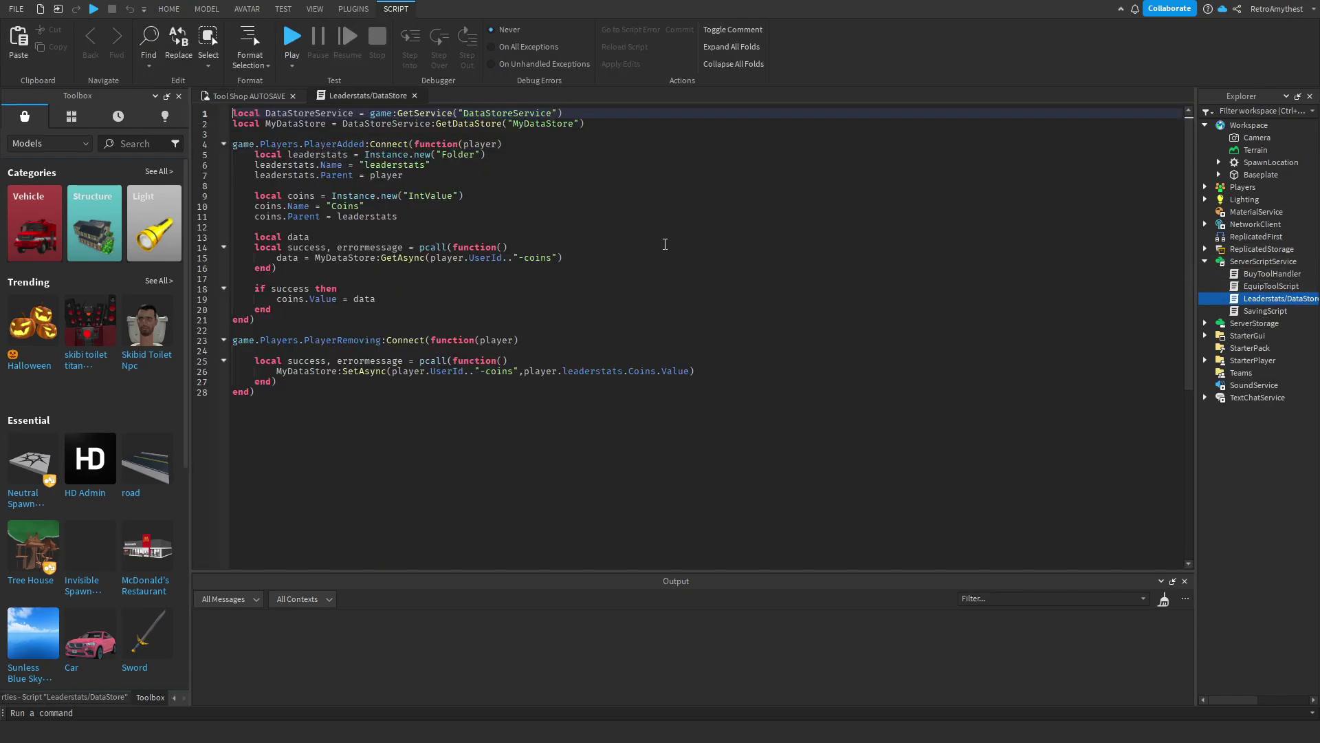
double_click(344, 206)
key("BackSpace")
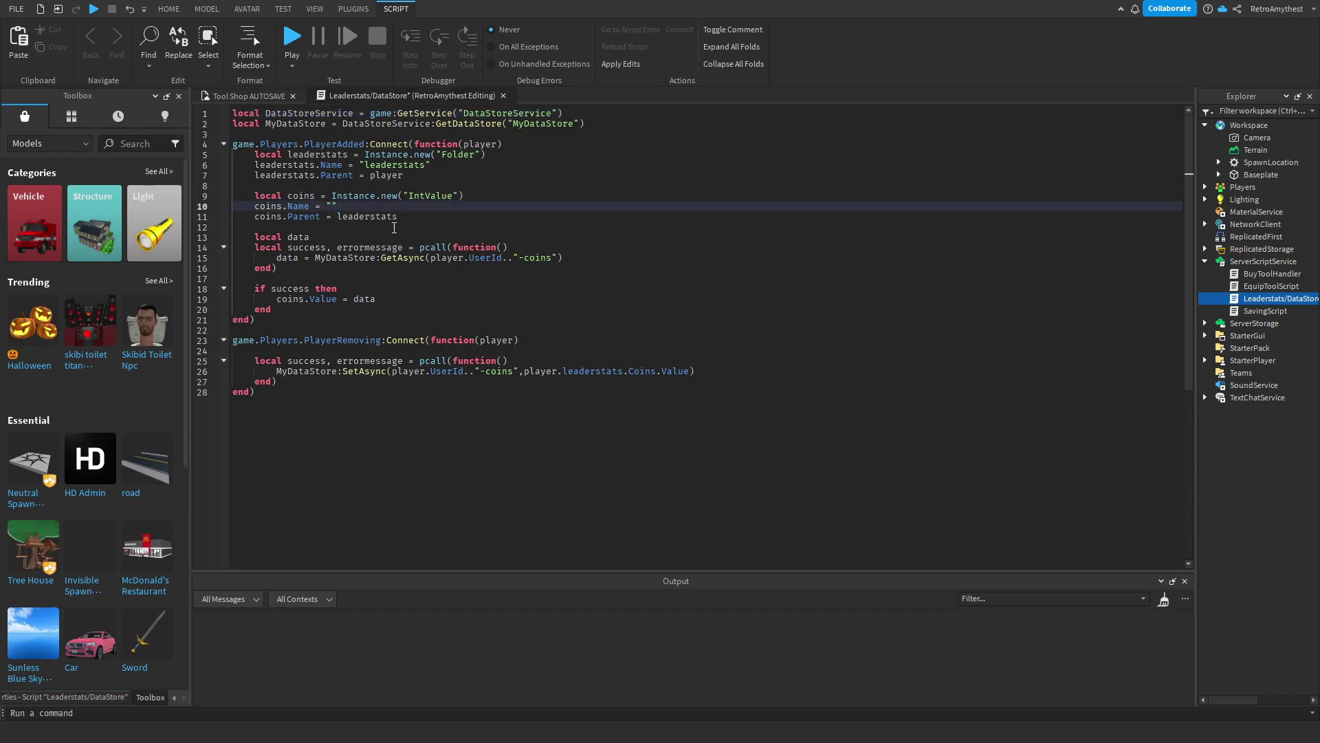
double_click(299, 195)
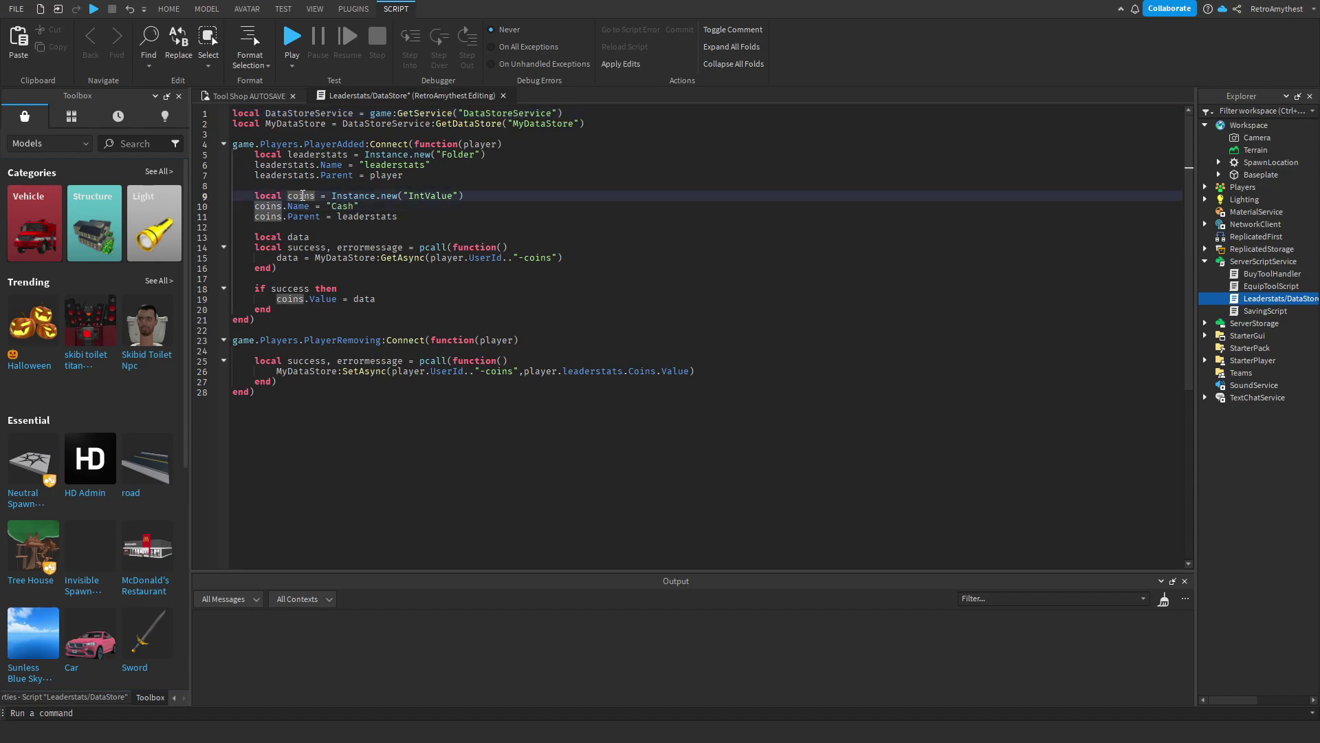
type("cash")
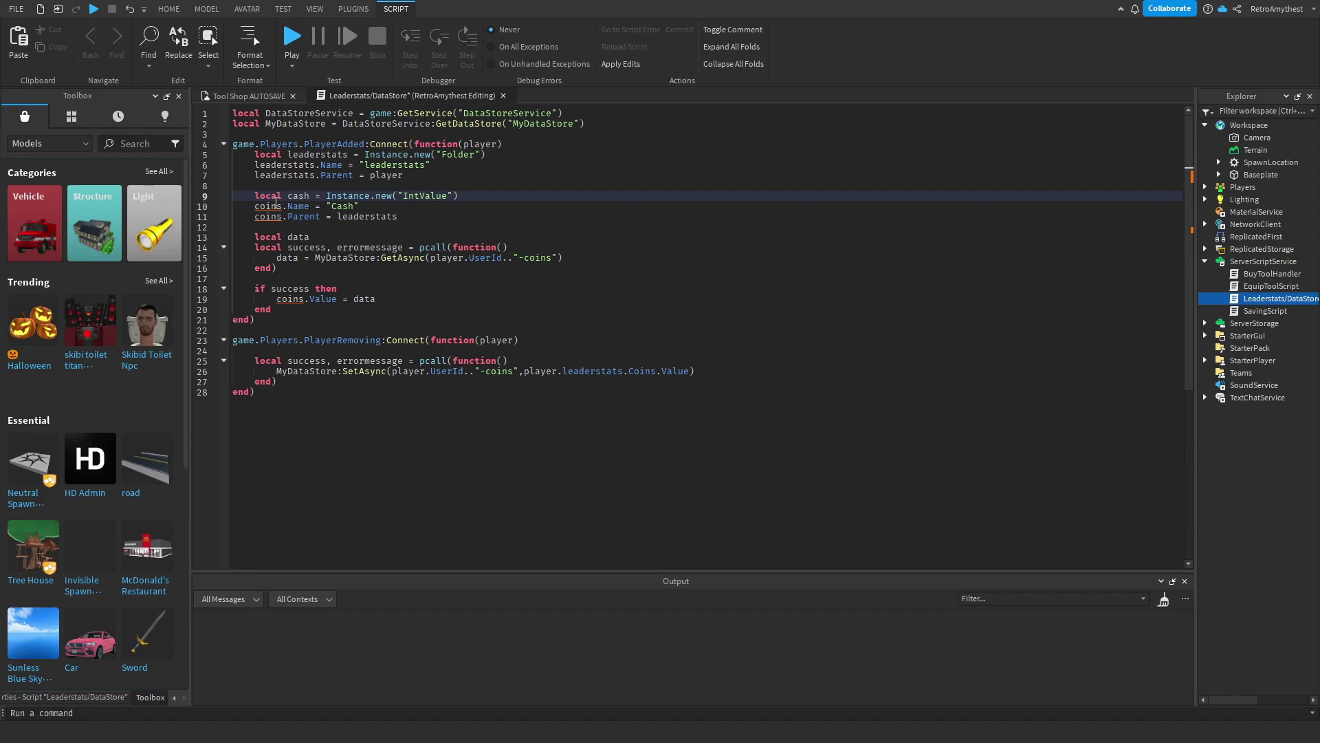
double_click(276, 206)
type("cash")
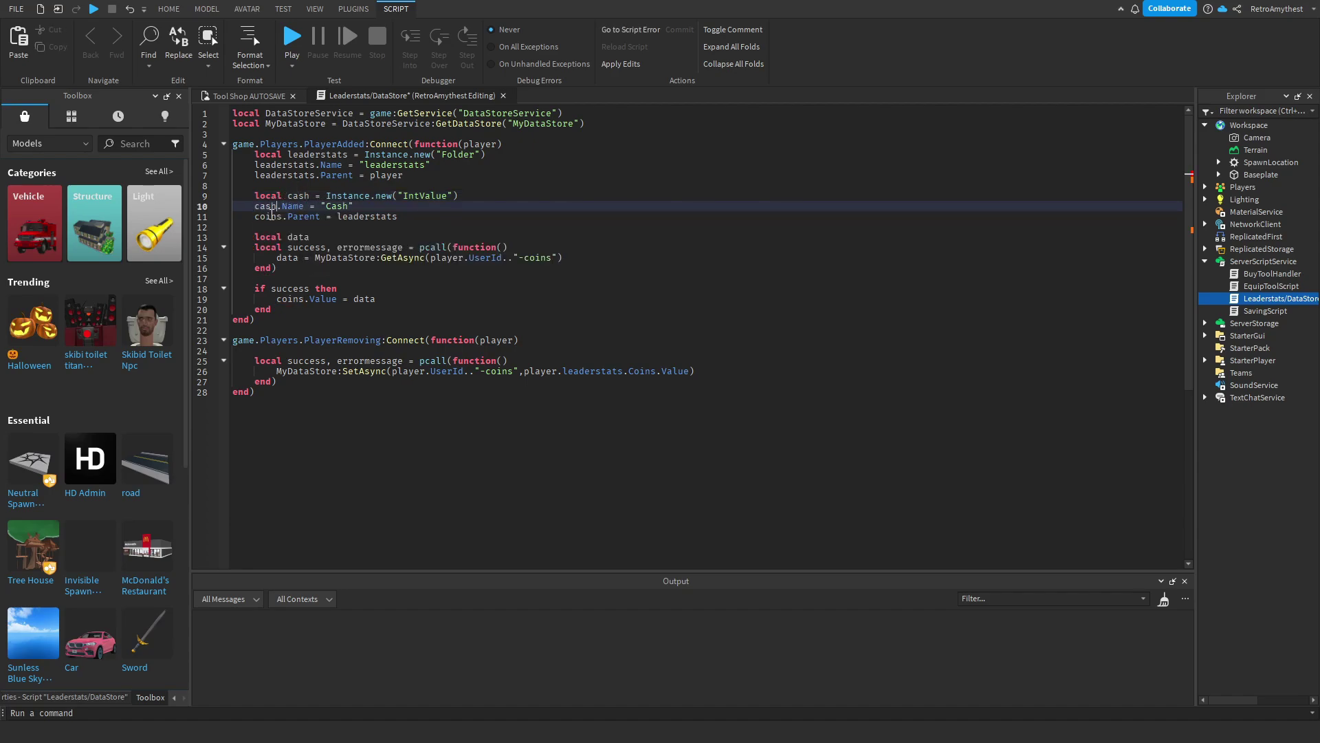
double_click(271, 216)
type("cash")
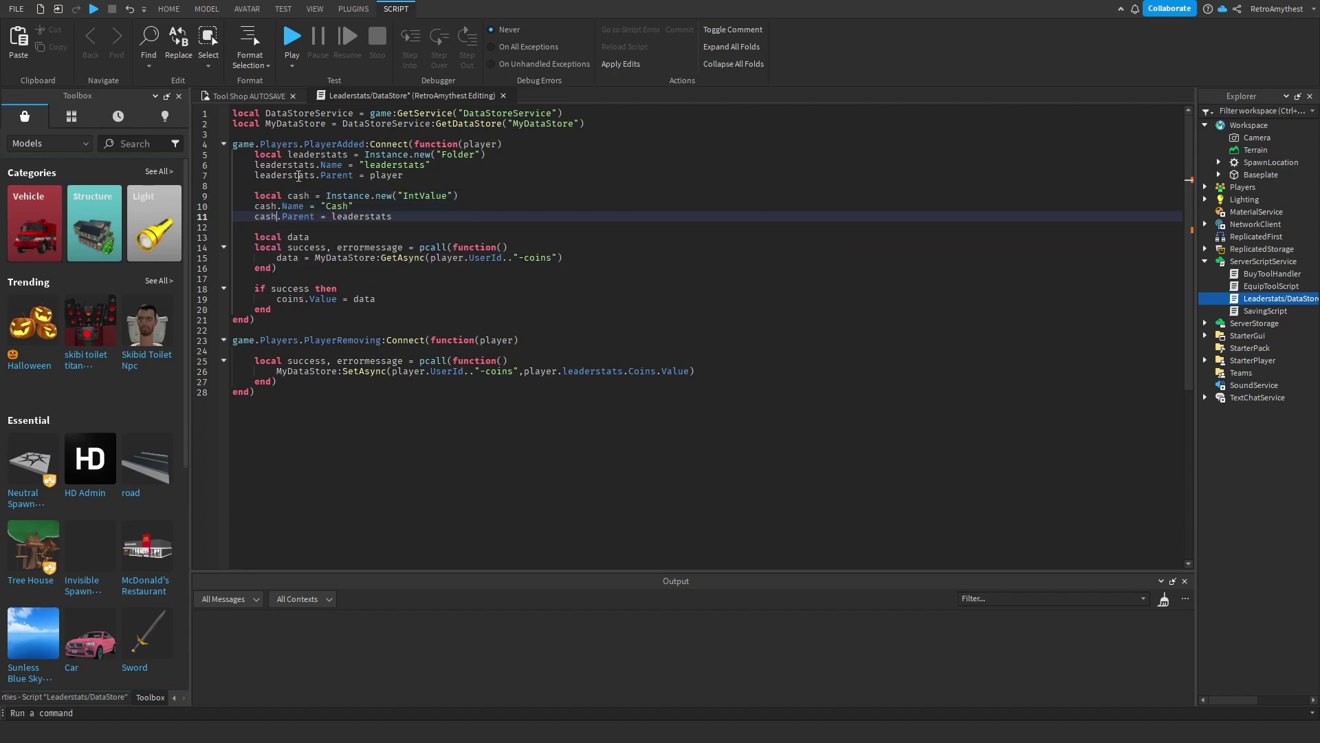
Change the load key, line 19 and the save key to cash, and the SetAsync value to Cash
double_click(537, 258)
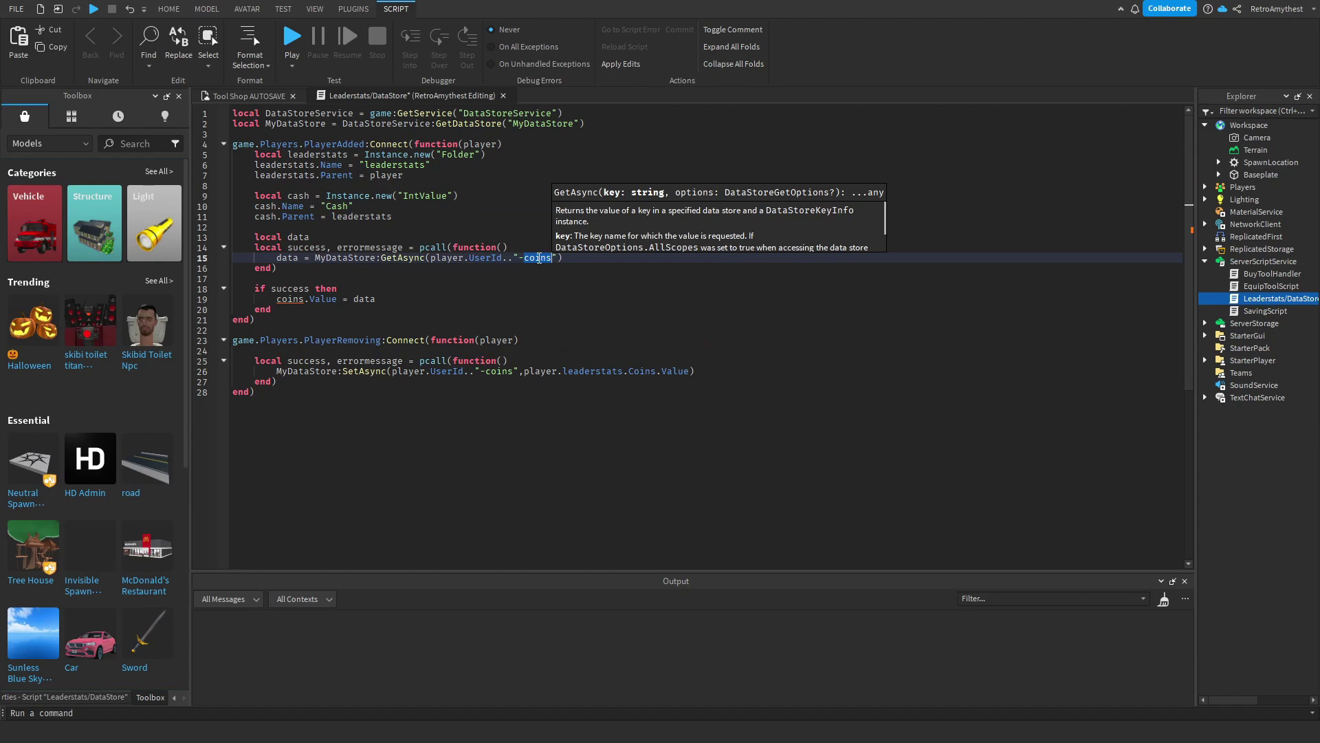
key("BackSpace")
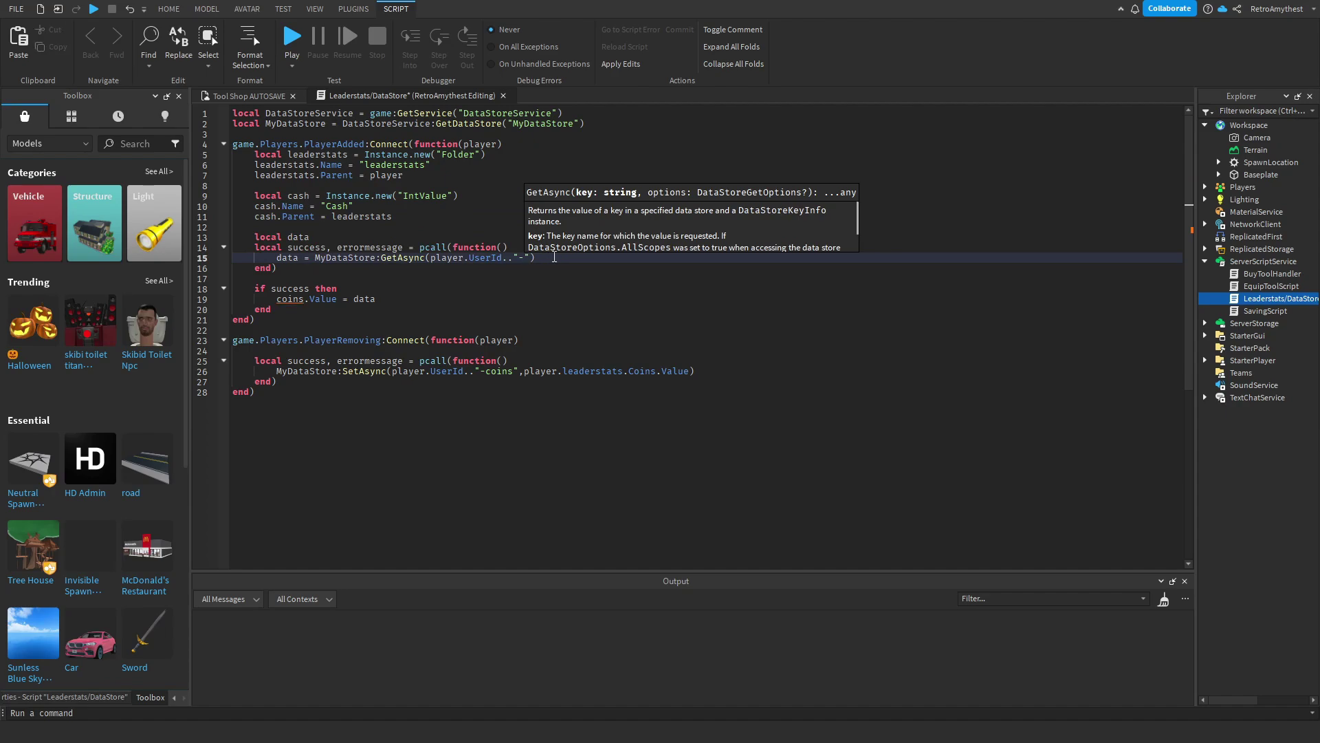
type("cash")
double_click(293, 300)
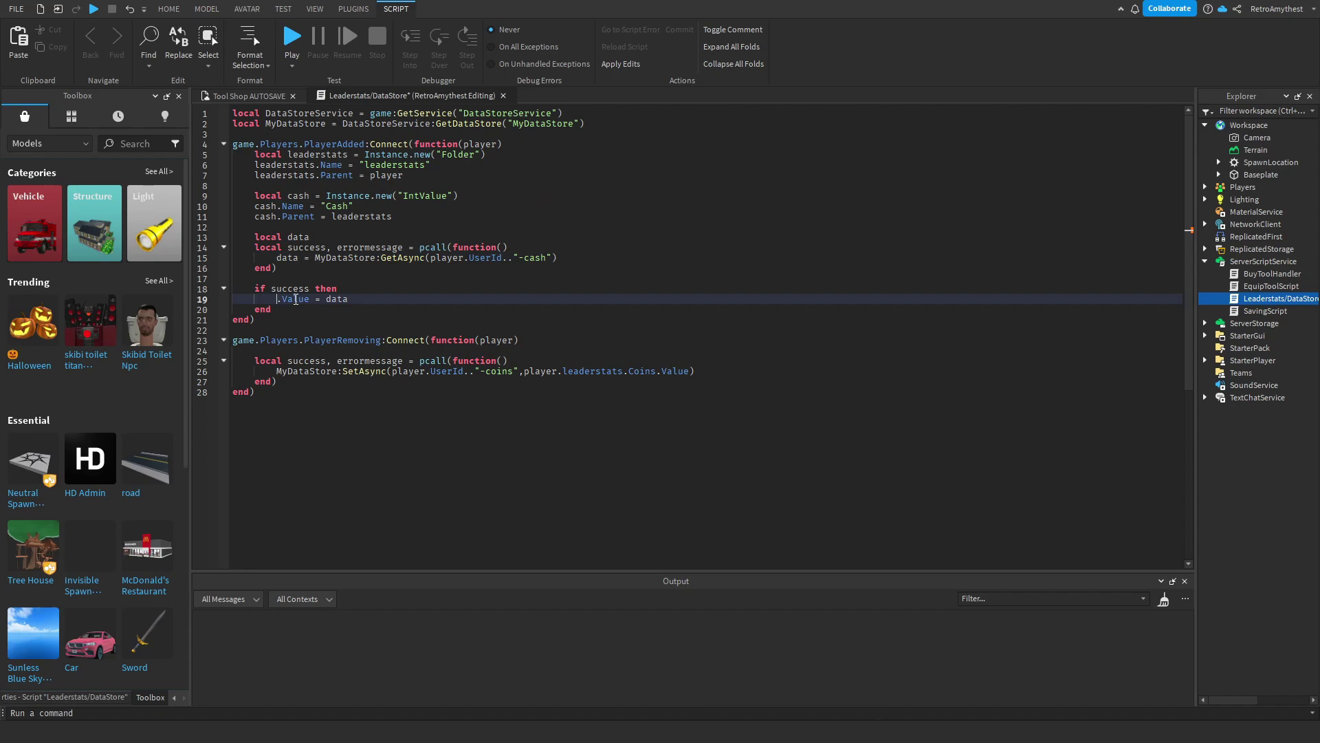
type("cash")
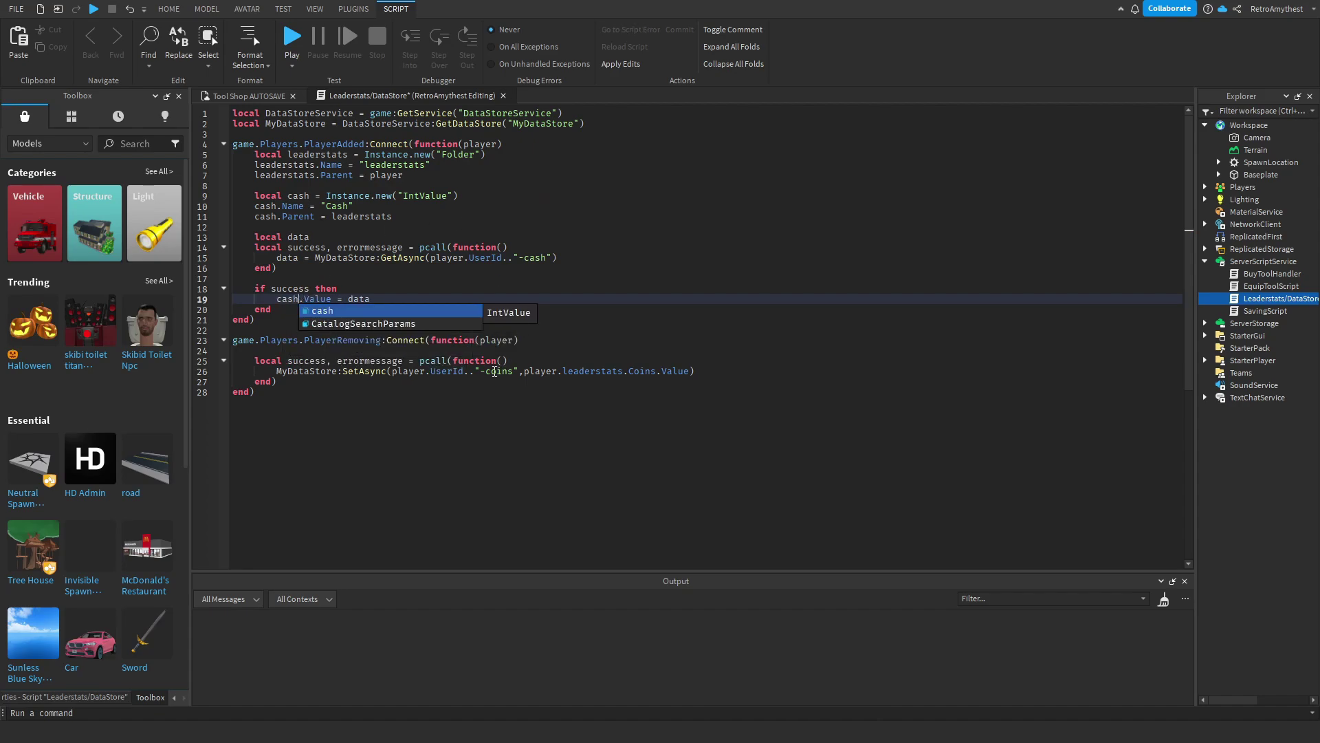
double_click(494, 372)
type("cash")
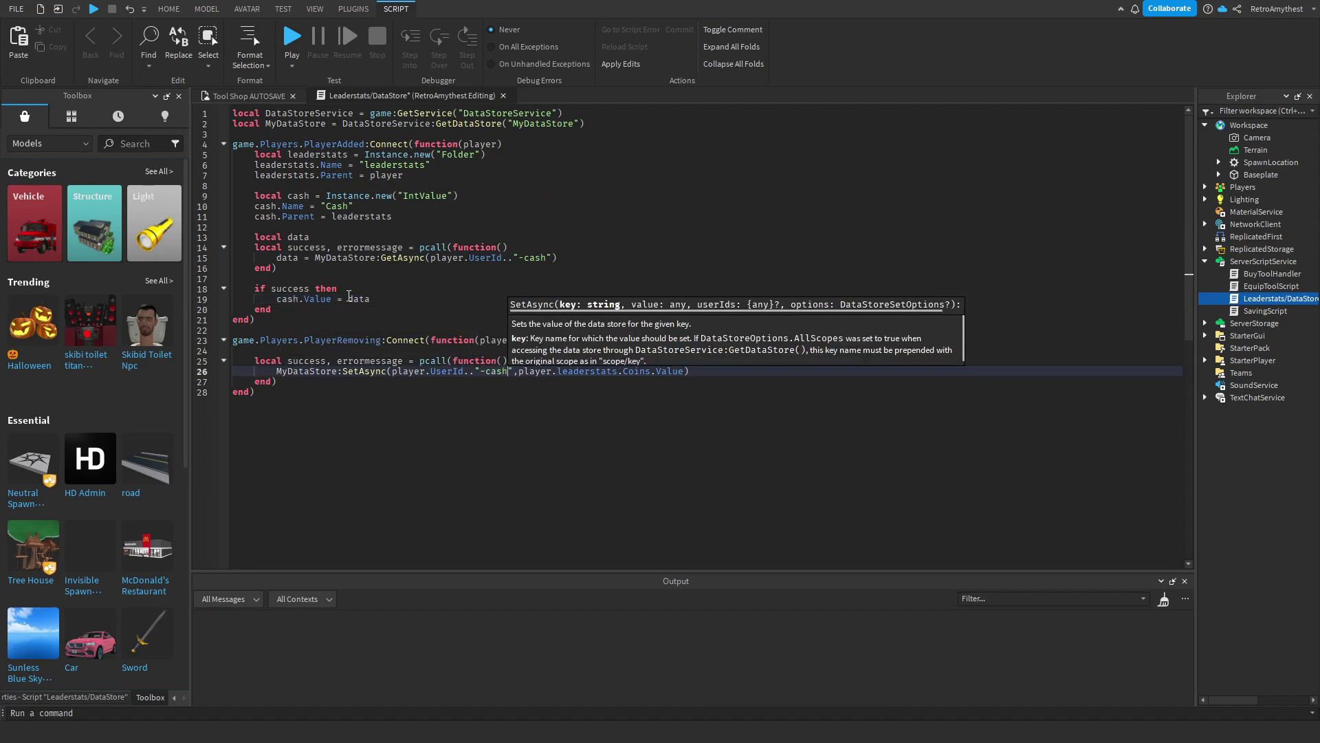
double_click(619, 372)
type("Cash")
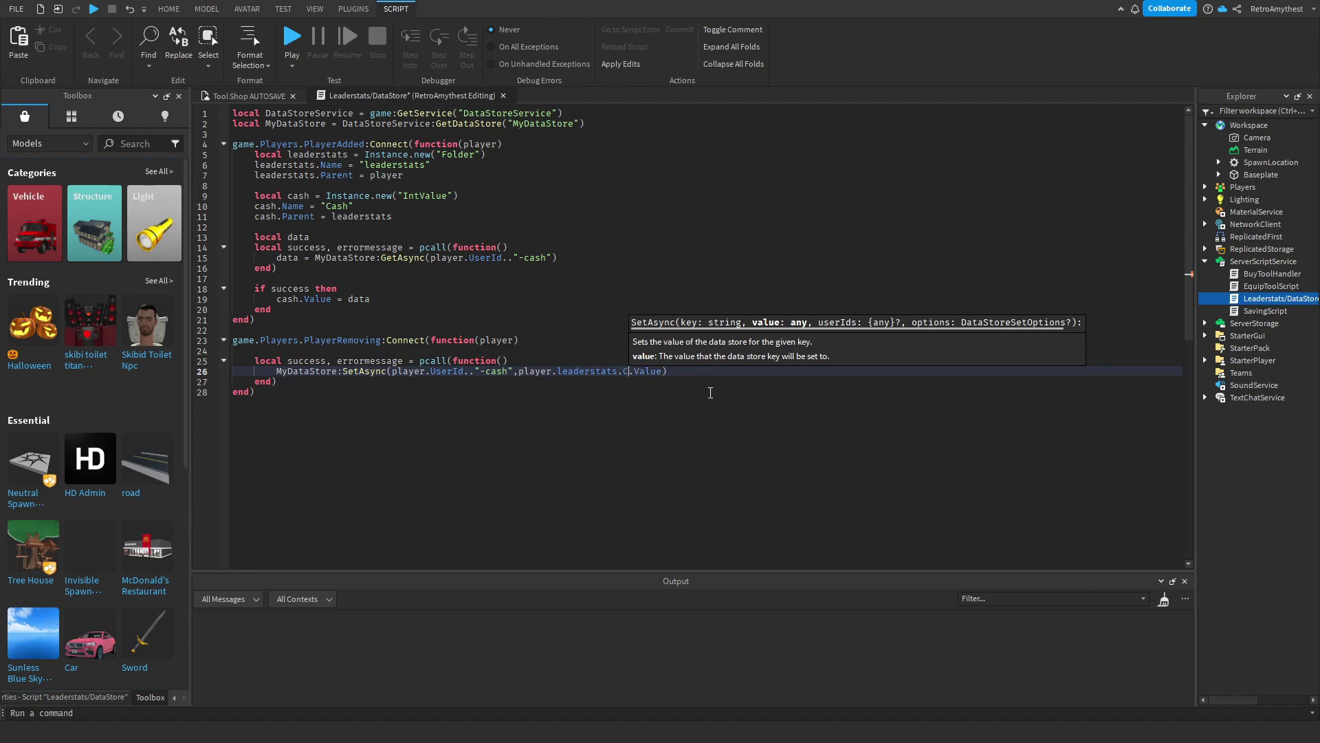
left_click(505, 96)
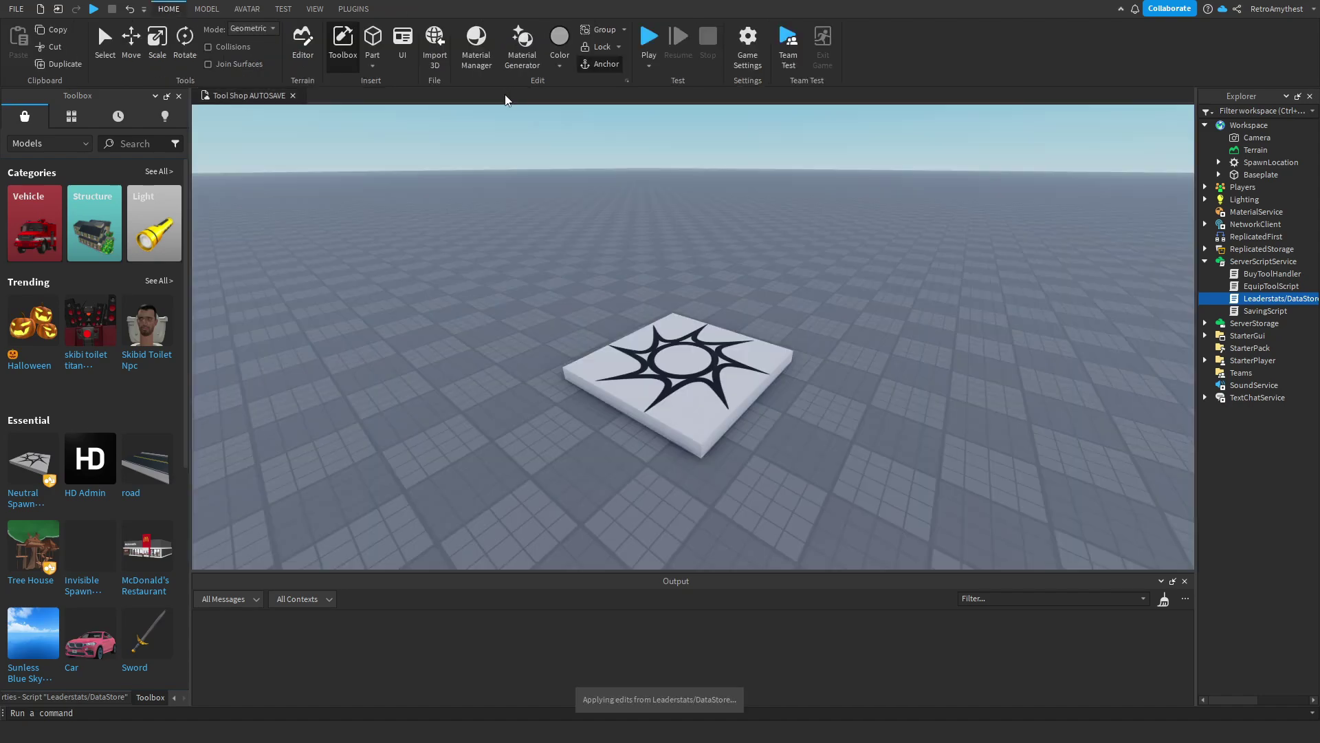
Make BuyToolHandler deduct and check leaderstats.Cash instead of leaderstats.Coins
double_click(1266, 311)
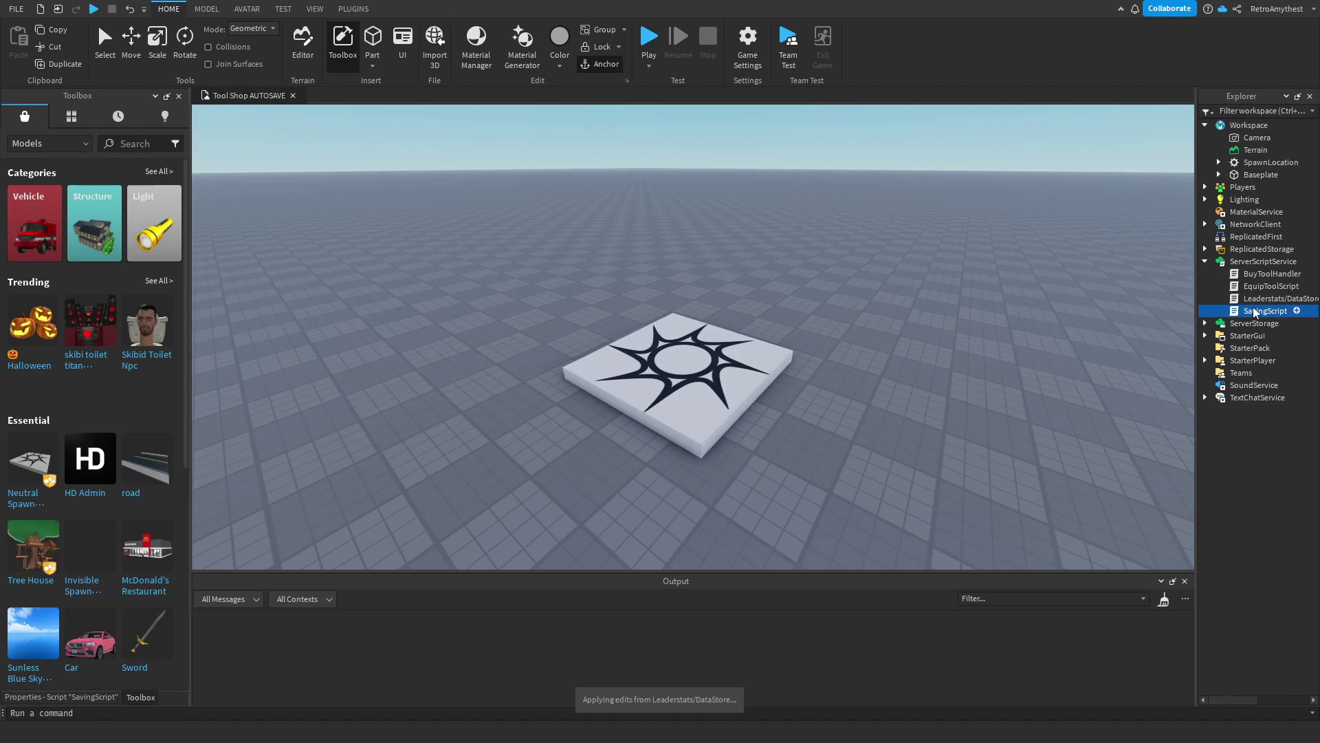
double_click(1272, 275)
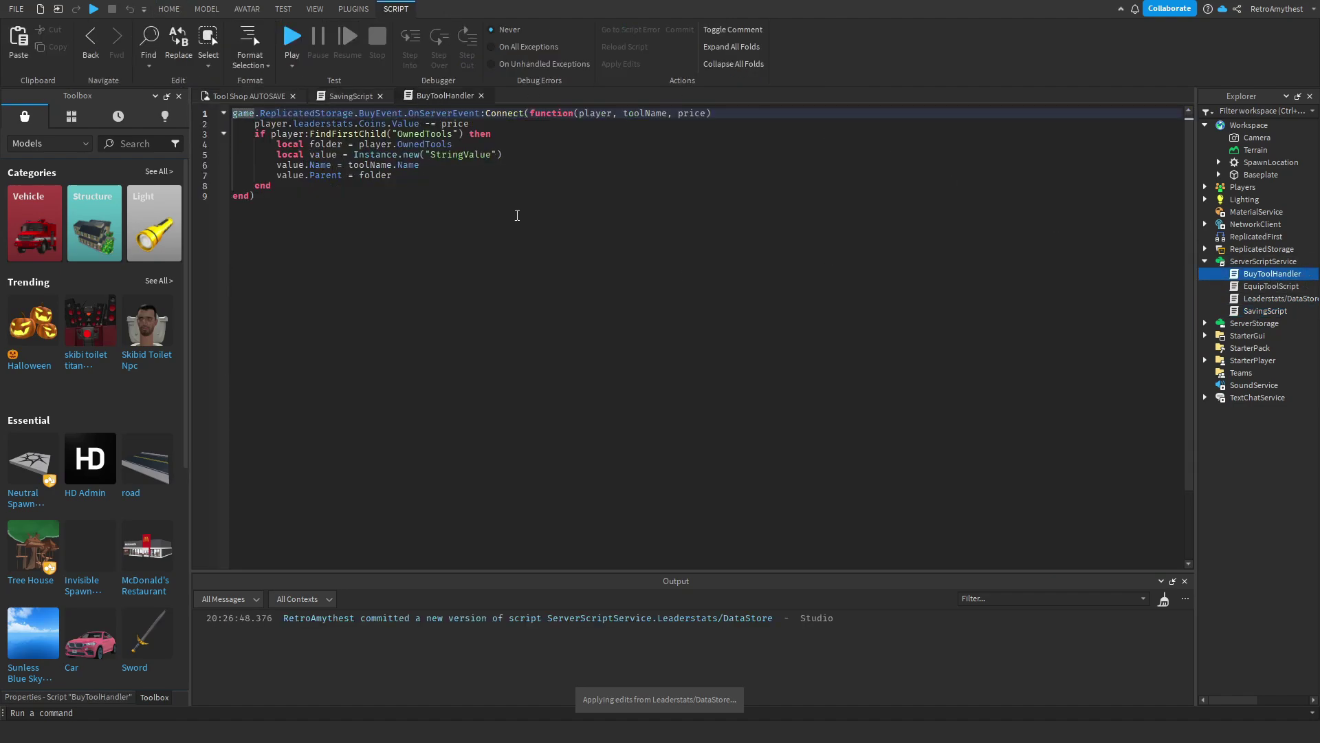
double_click(371, 124)
type("Ca")
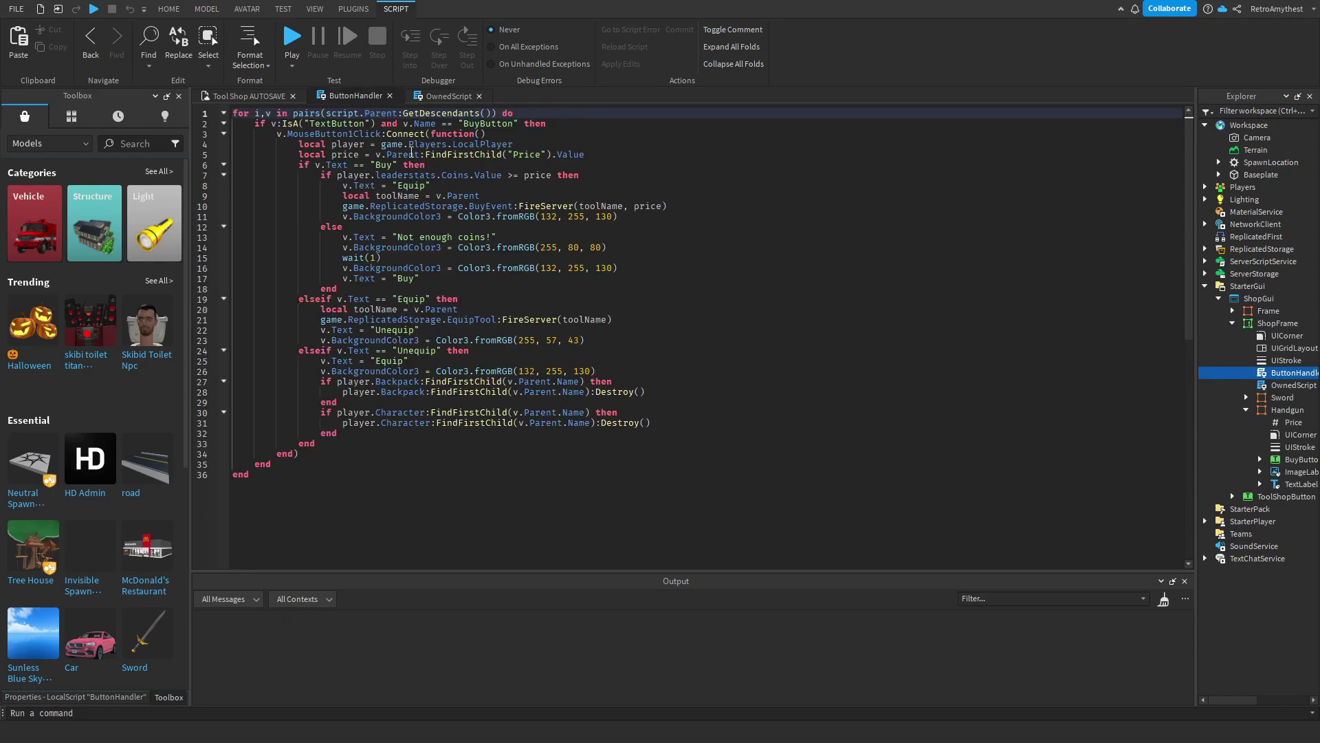
double_click(456, 175)
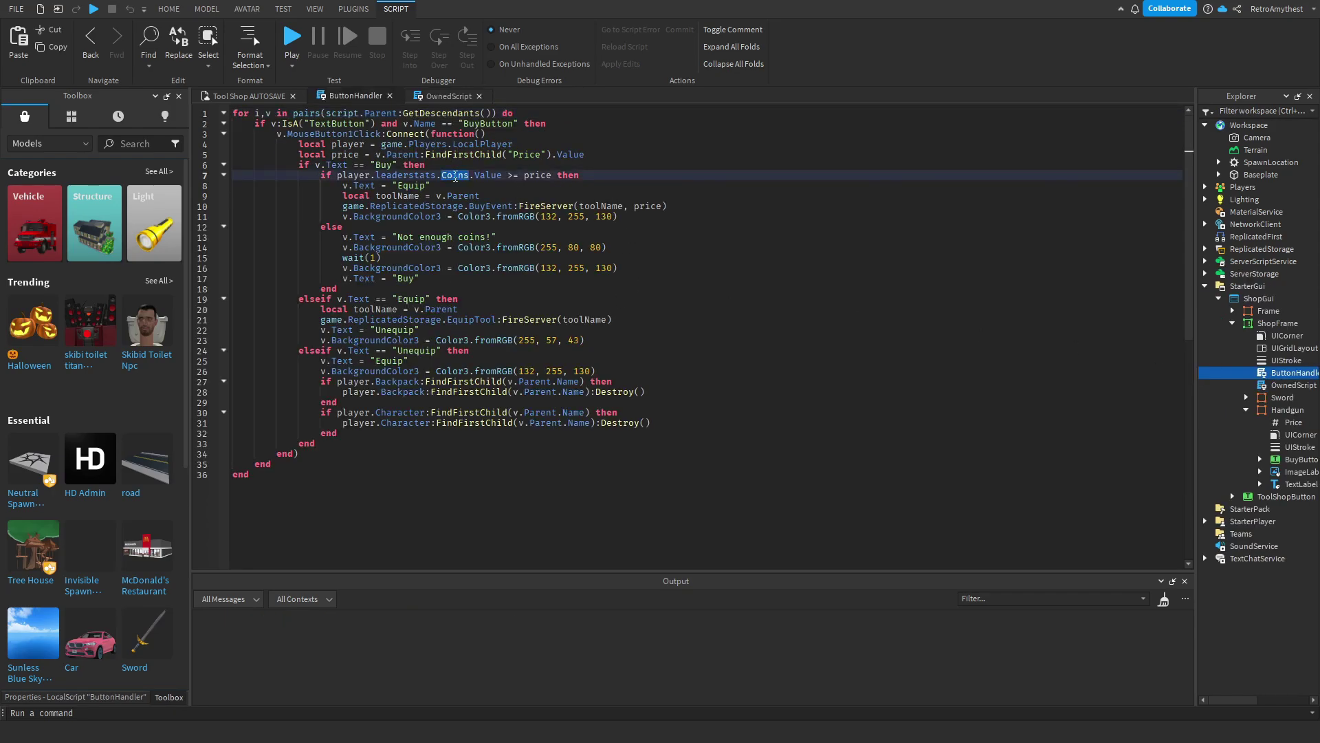
type("Cash")
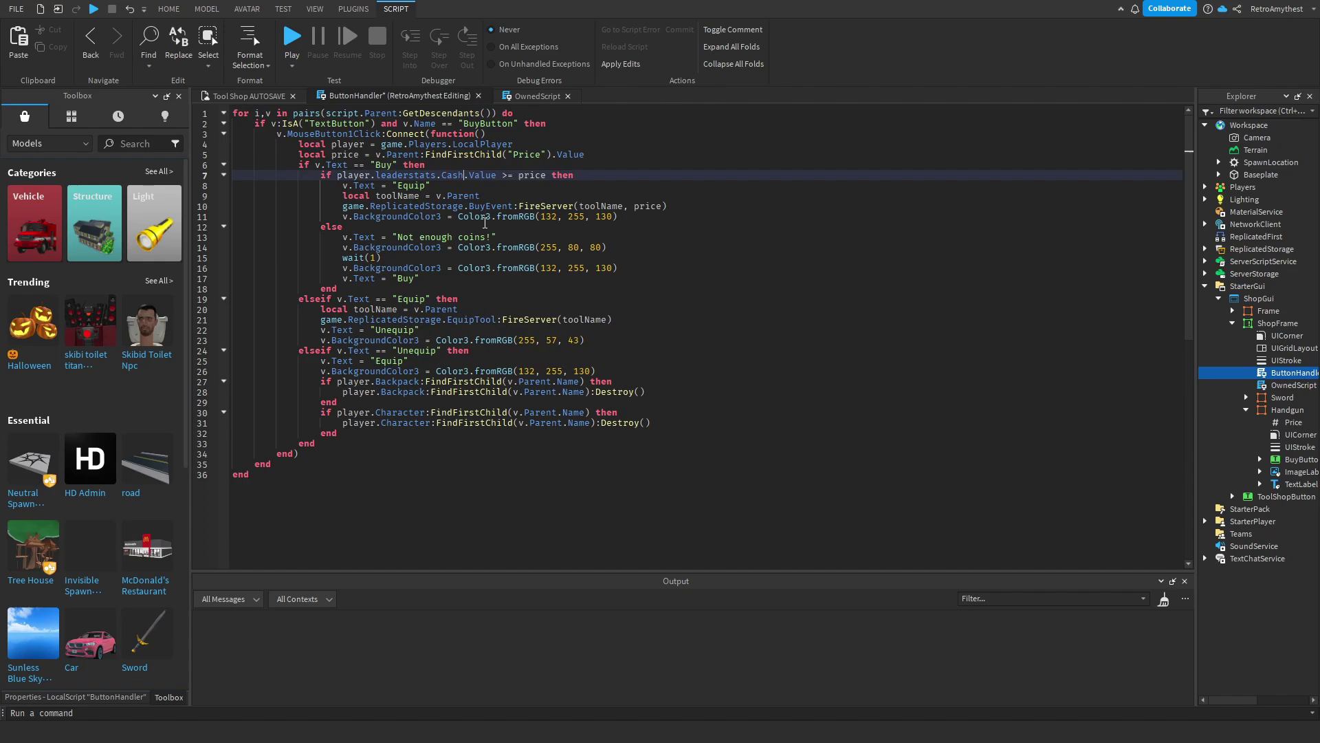
Change the warning to 'Not enough cash!' and close the ButtonHandler and OwnedScript tabs
double_click(475, 237)
key("BackSpace")
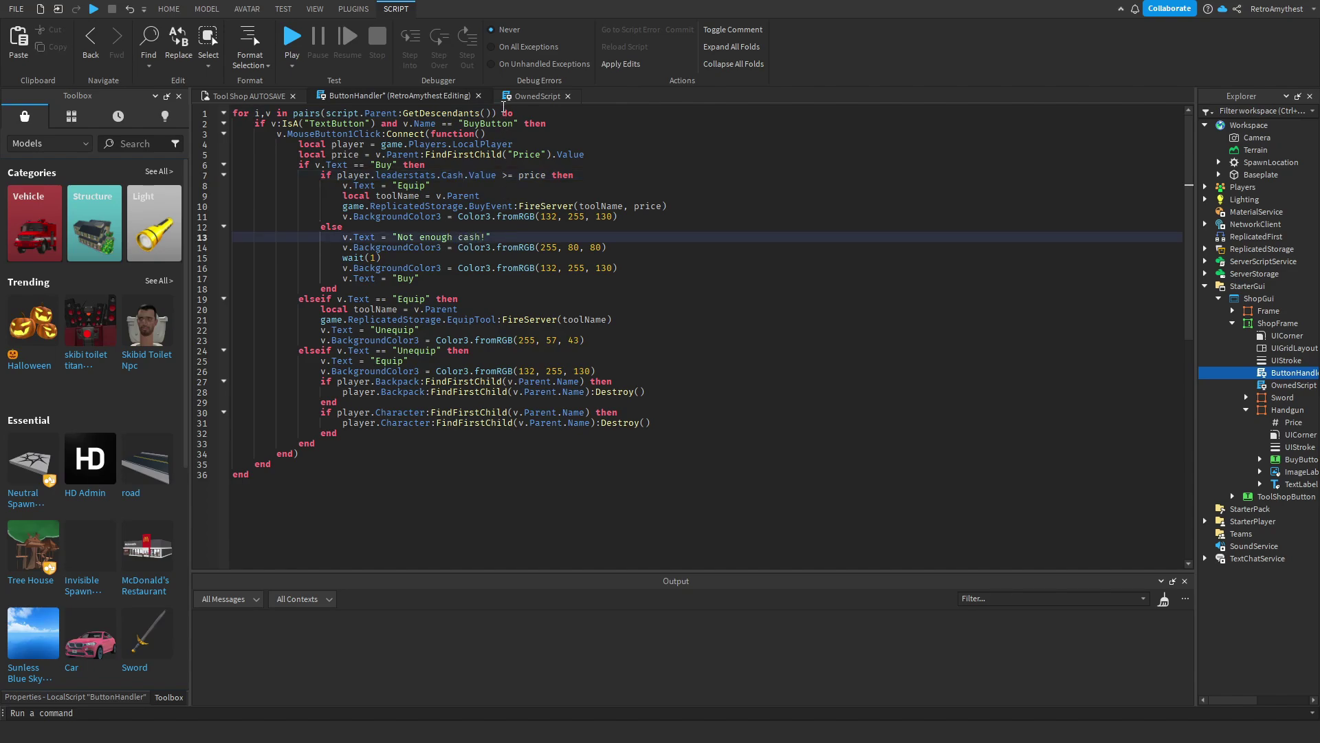
left_click(479, 97)
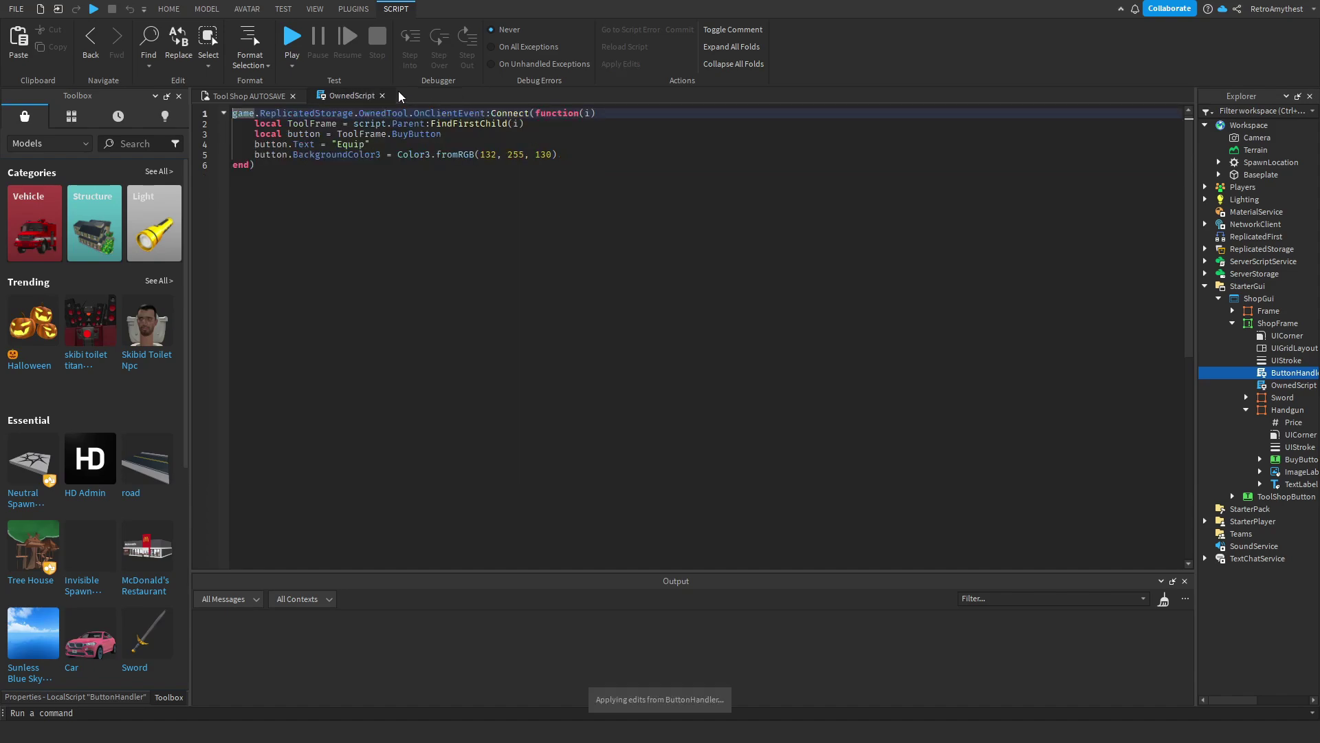
left_click(383, 96)
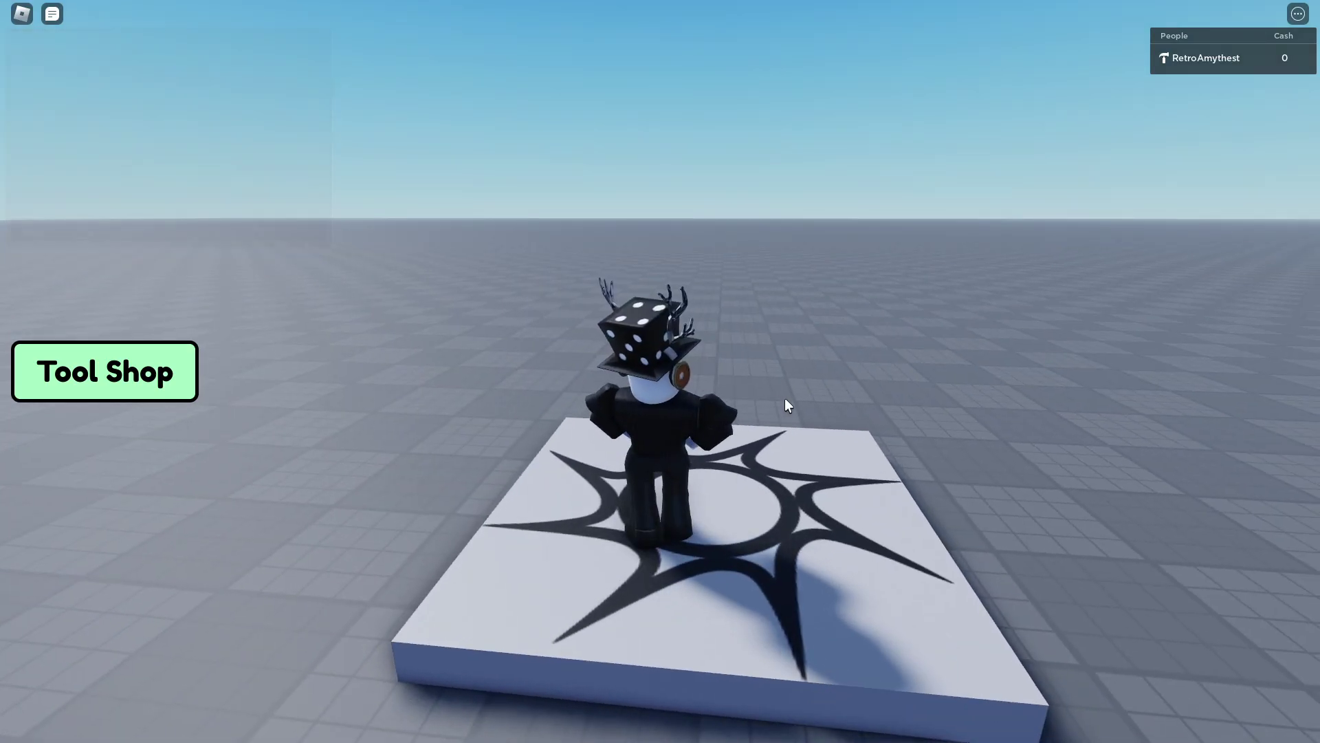
key("w")
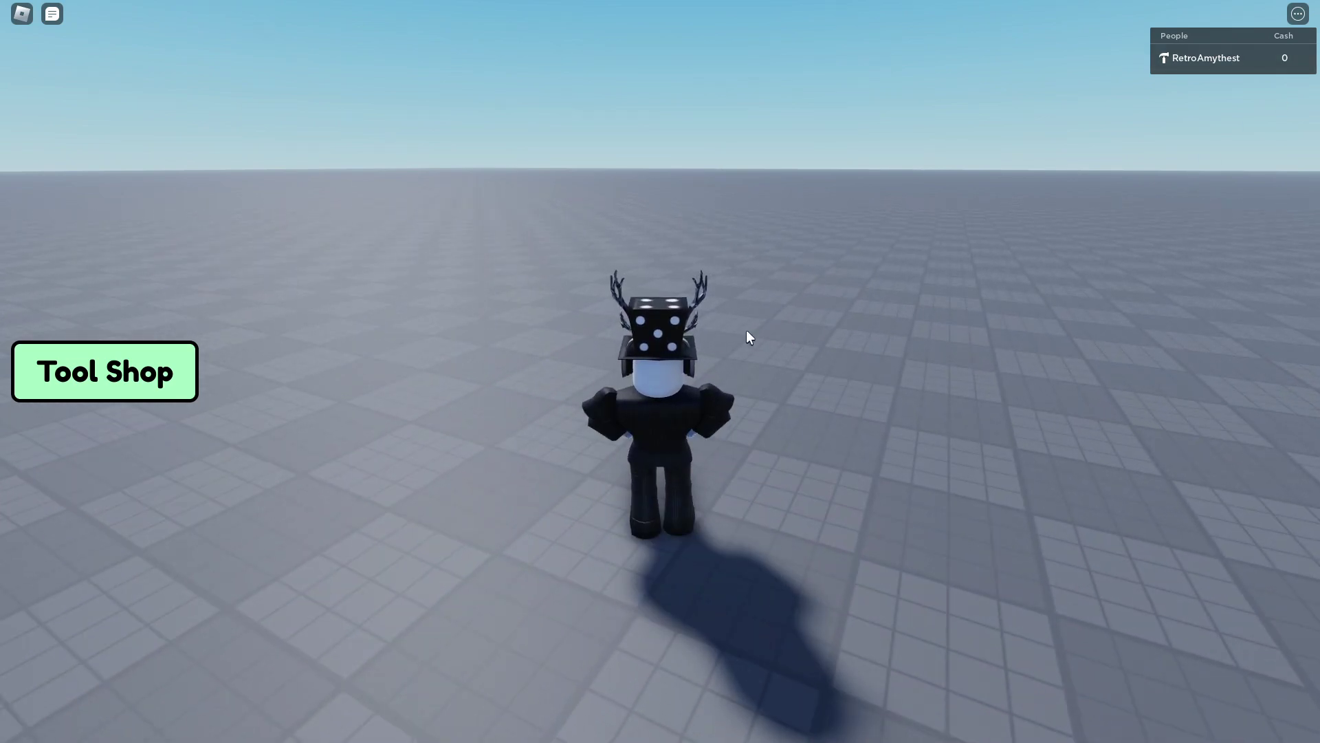
left_click(126, 392)
left_click(426, 239)
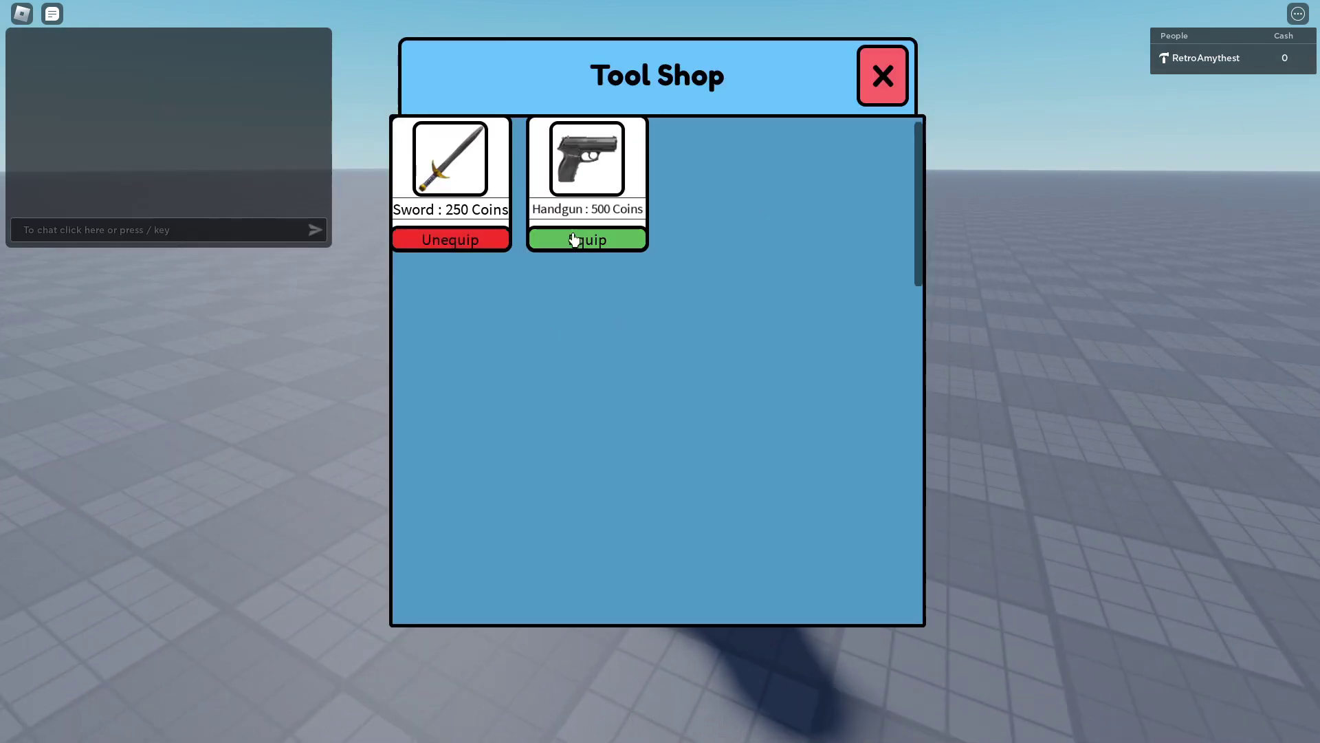
left_click(547, 240)
left_click(475, 245)
left_click(482, 248)
left_click(481, 246)
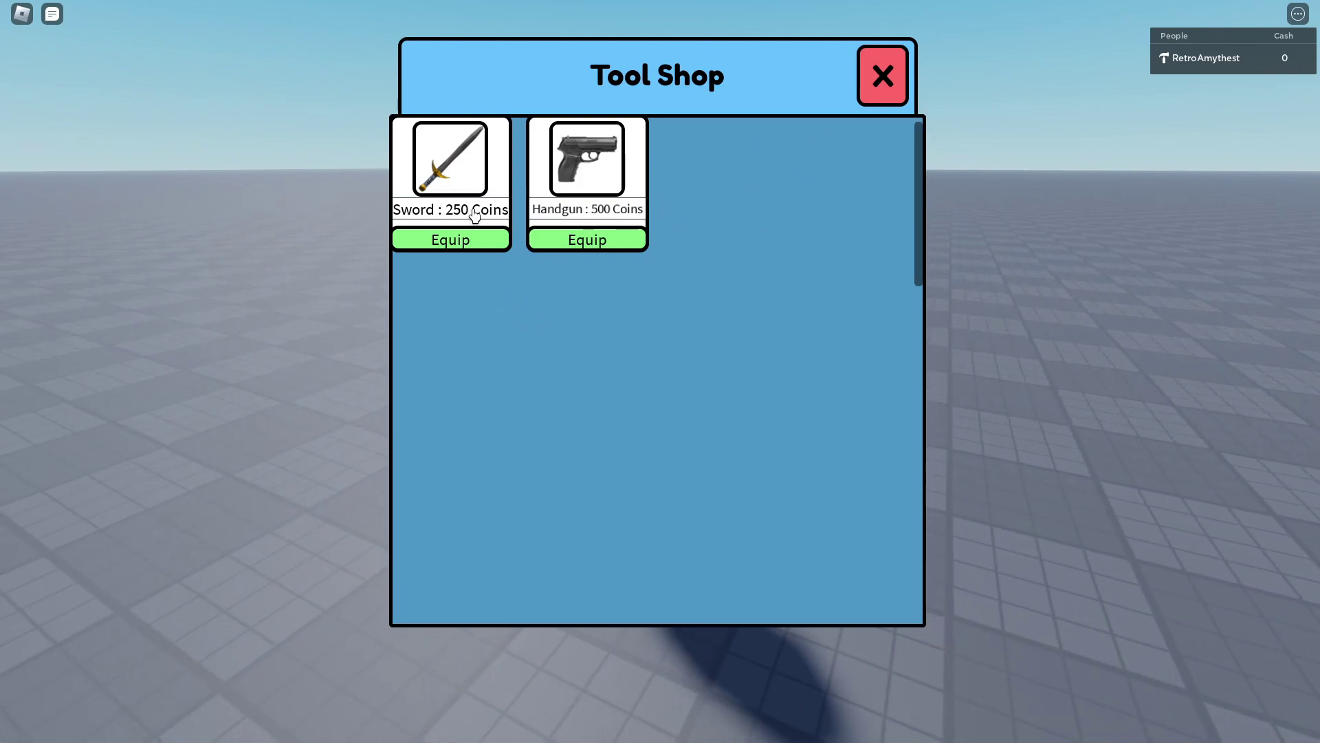
left_click(867, 97)
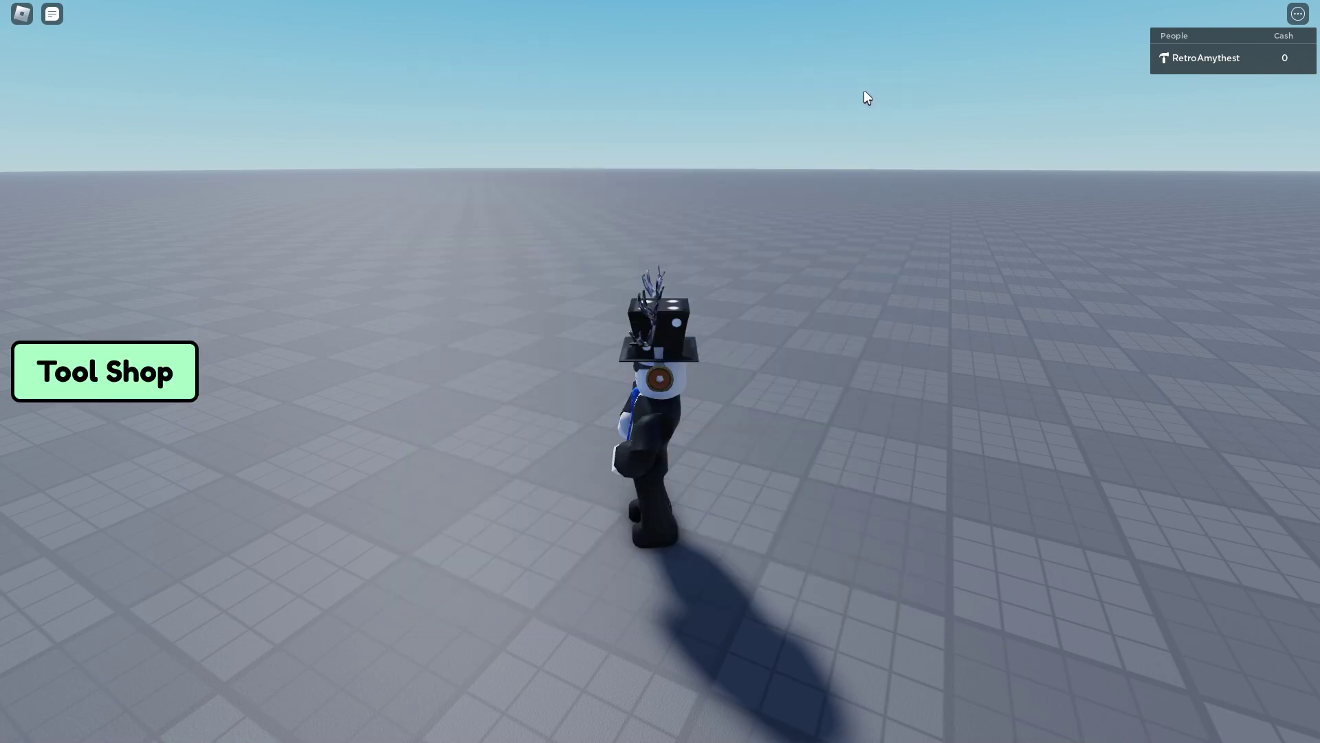
key("s")
right_click_drag(741, 271, 673, 303)
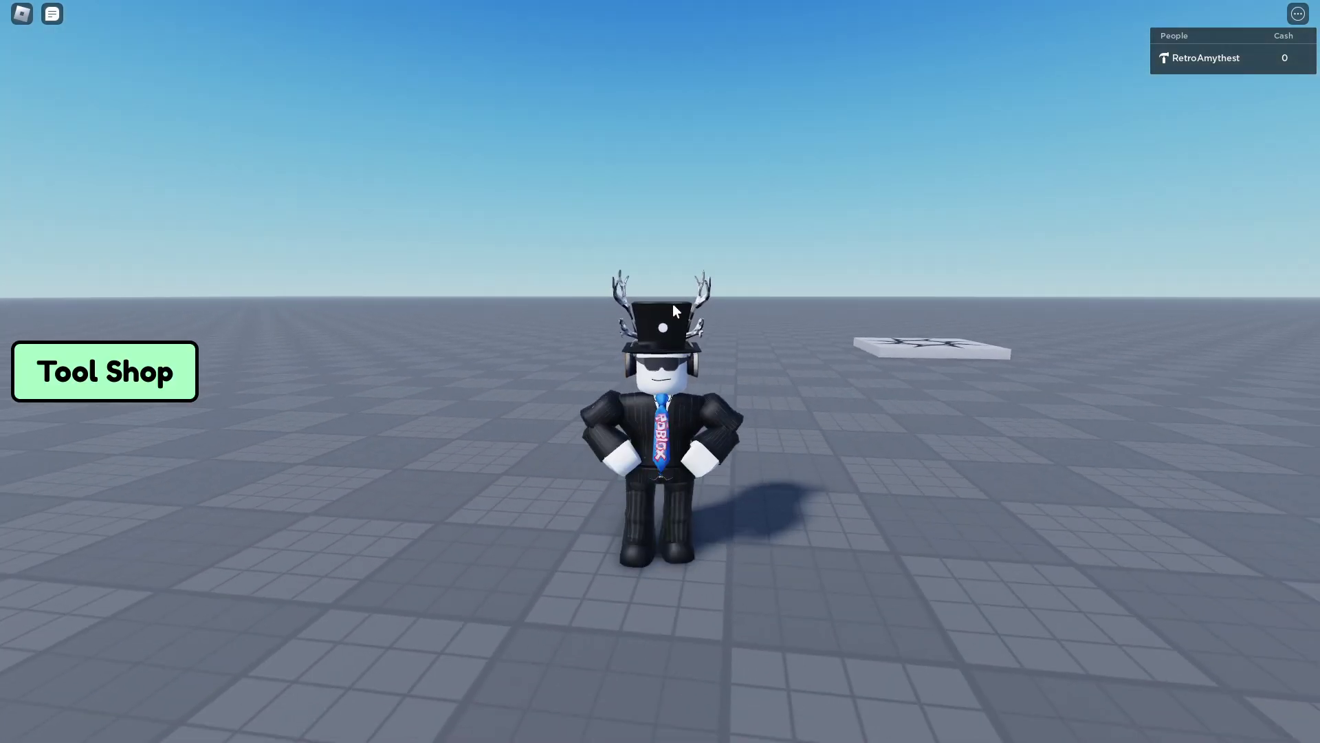
key("space")
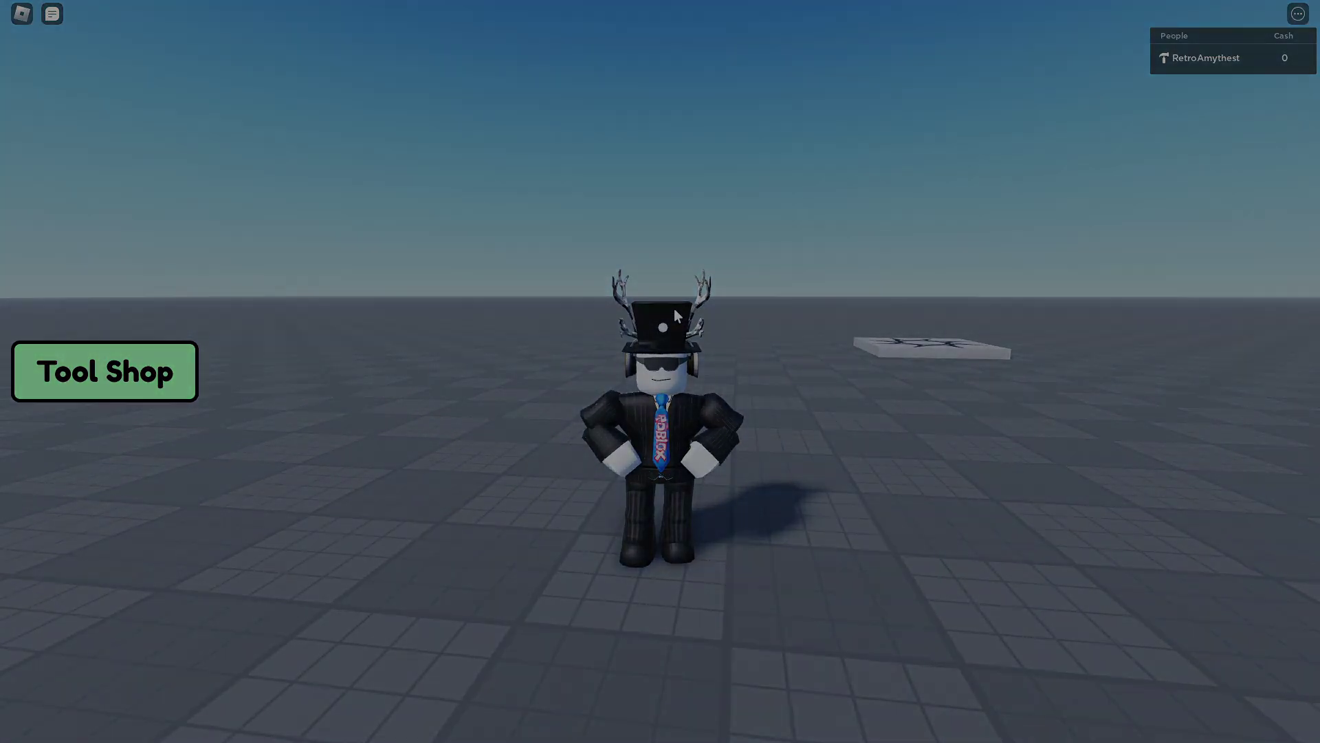